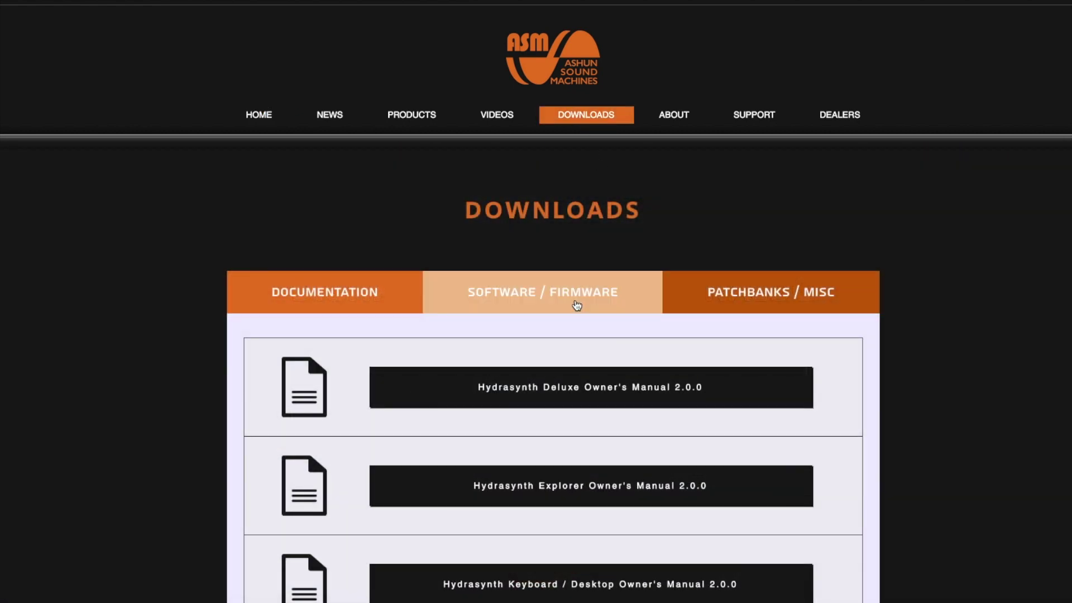
- Open the SOFTWARE / FIRMWARE tab and scroll down to the Hydrasynth firmware pack downloads
{"action": "left_click", "coordinate": [579, 302]}
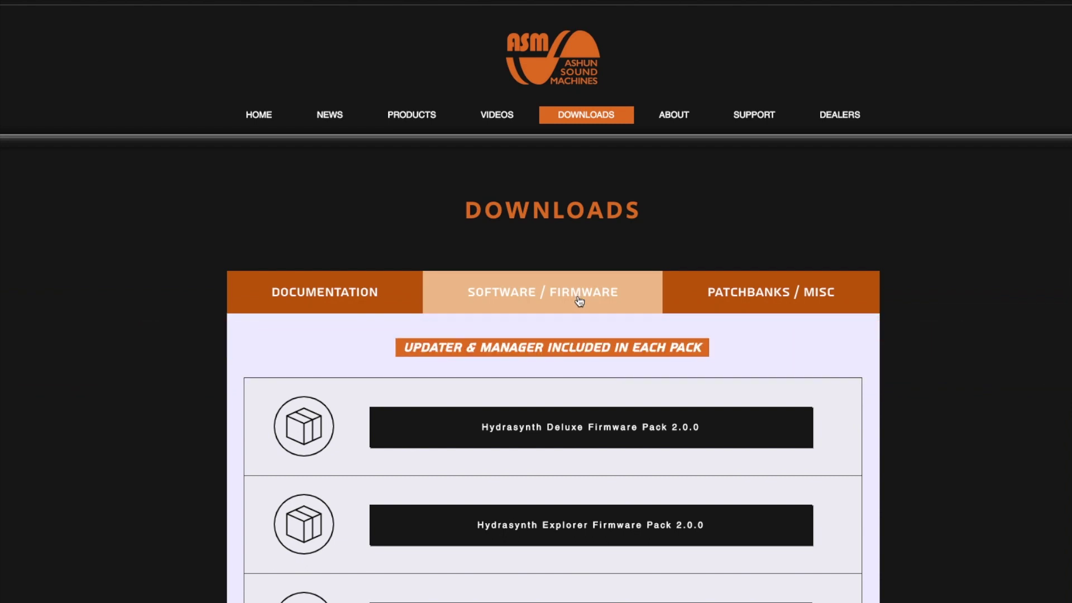
{"action": "scroll", "coordinate": [950, 277], "scroll_direction": "down", "scroll_amount": 4}
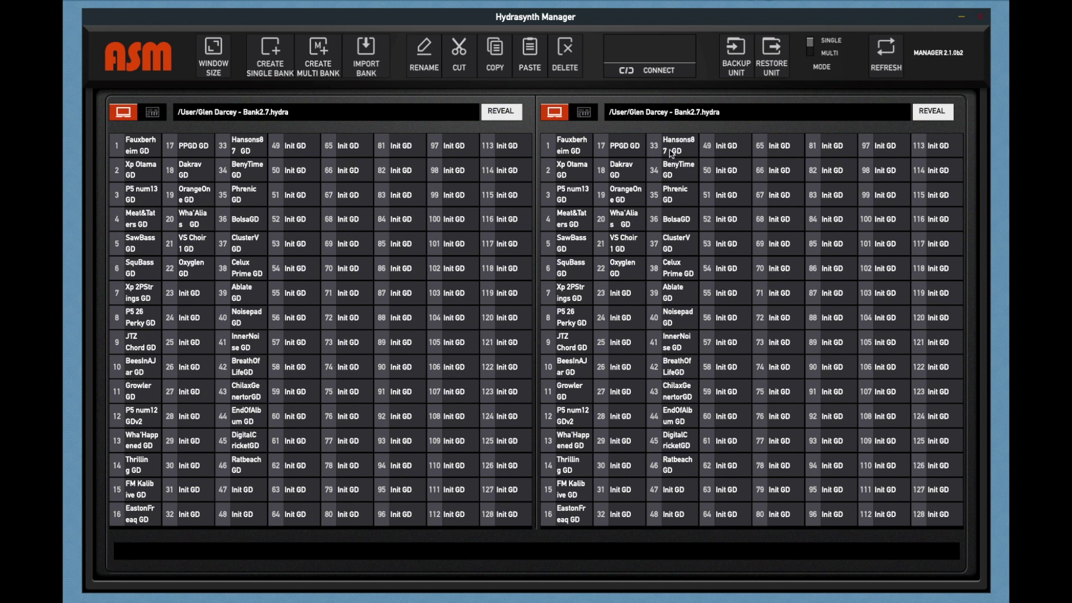
- Connect to the synth with HYDRASYNTH DELUXE chosen as the MIDI input device
{"action": "left_click", "coordinate": [669, 74]}
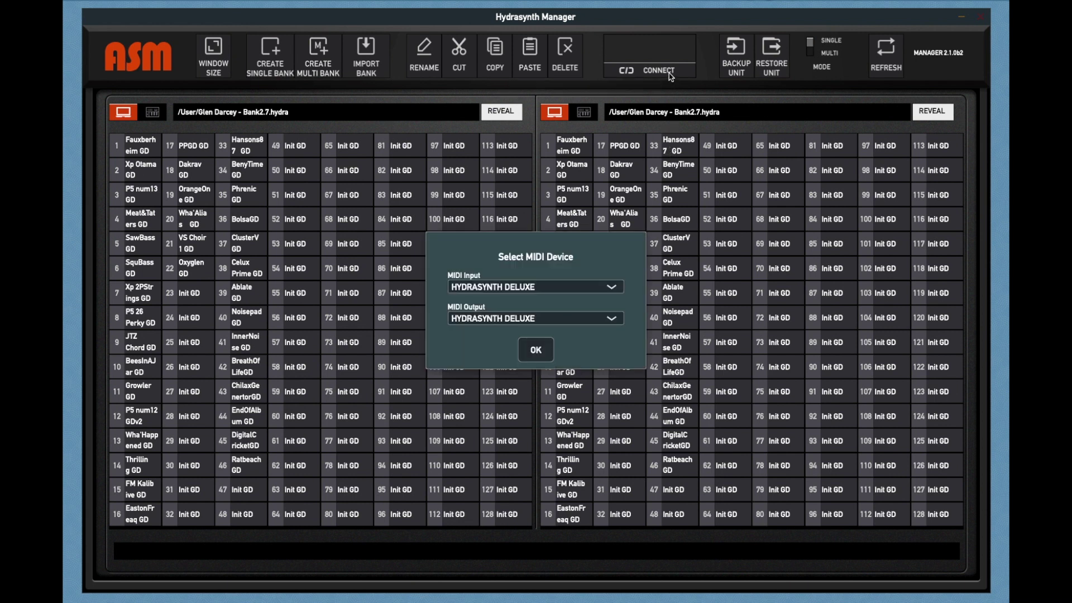
{"action": "left_click", "coordinate": [545, 288]}
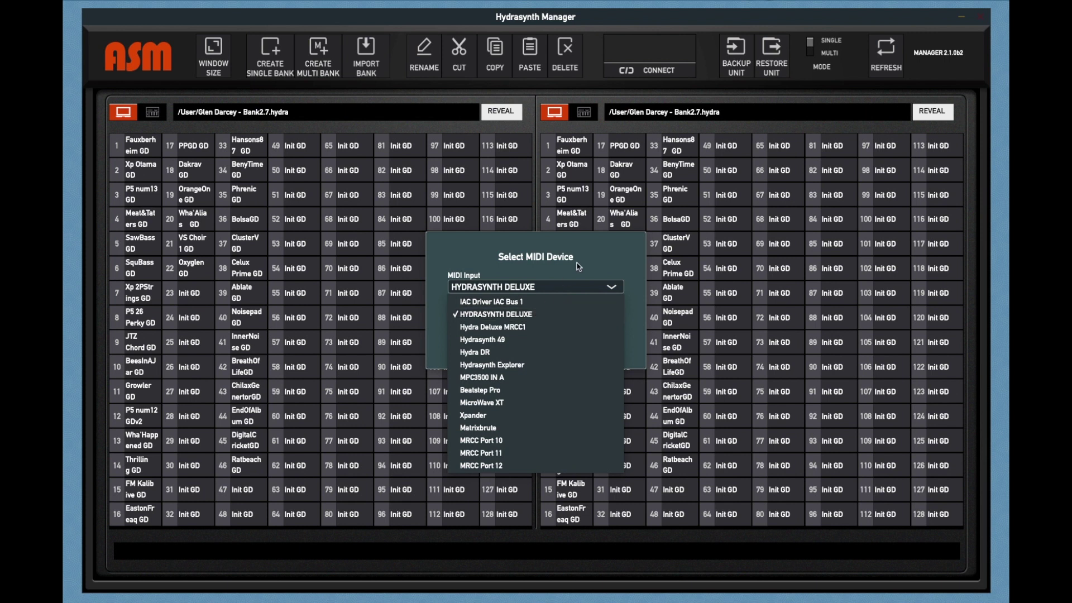
{"action": "left_click", "coordinate": [535, 314]}
{"action": "left_click", "coordinate": [536, 350]}
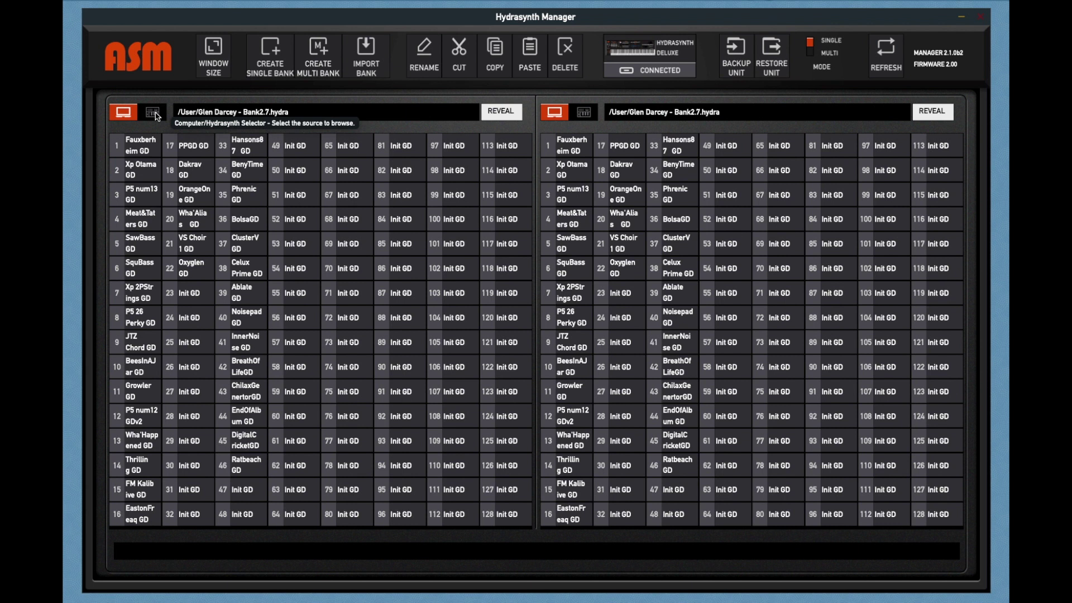
- Switch both panels between synth banks and computer files, returning the right panel to computer files
{"action": "left_click", "coordinate": [155, 113]}
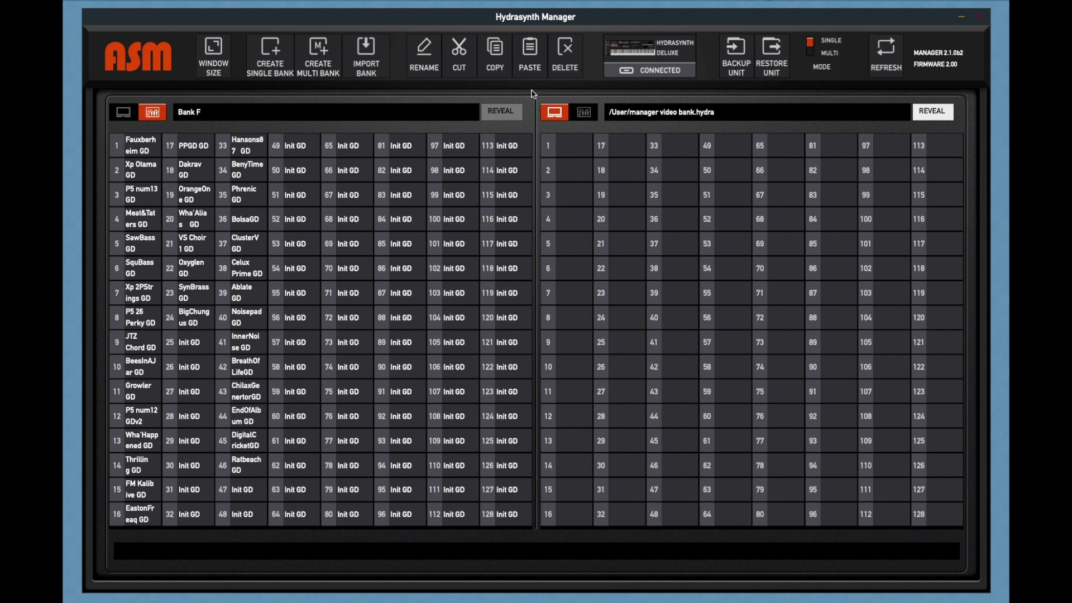
{"action": "left_click", "coordinate": [584, 112]}
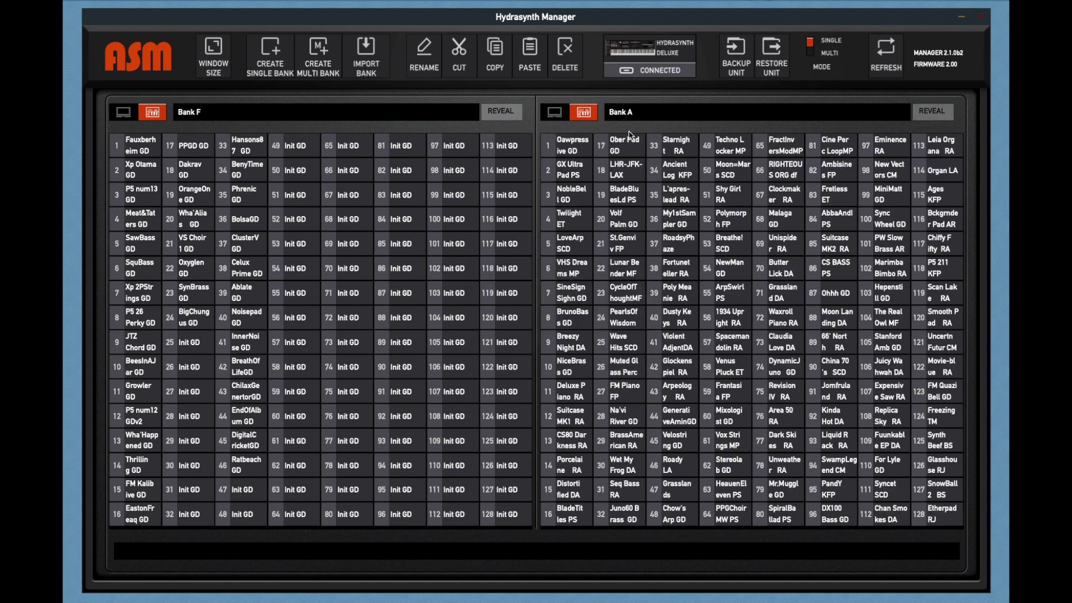
{"action": "left_click", "coordinate": [662, 119]}
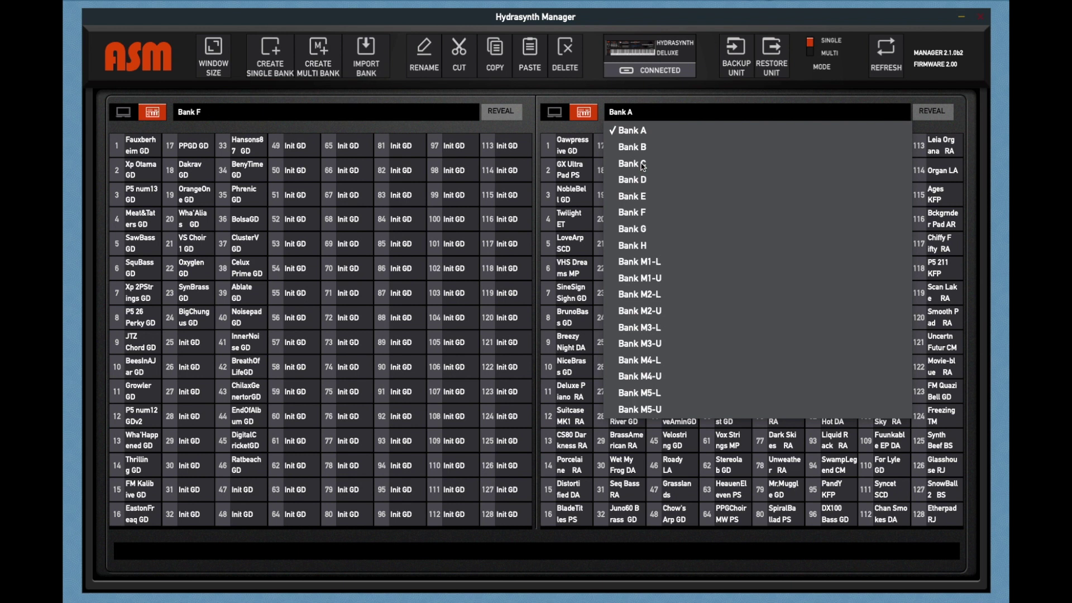
{"action": "left_click", "coordinate": [613, 117]}
{"action": "left_click", "coordinate": [556, 115]}
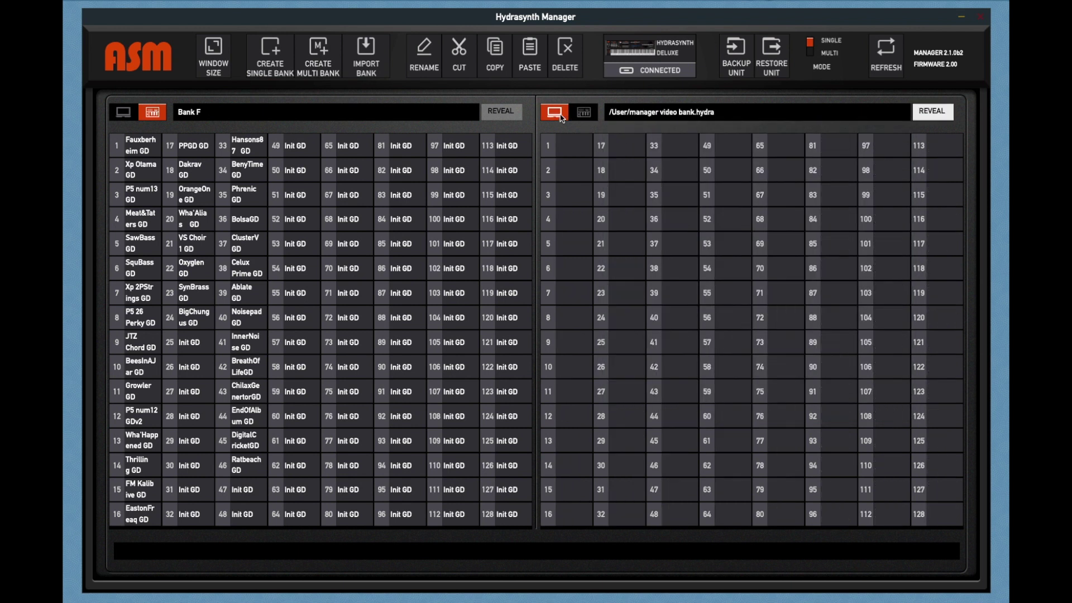
- Load manager video bank.hydra from the User bank list into the right panel
{"action": "left_click", "coordinate": [668, 115]}
{"action": "mouse_move", "coordinate": [669, 130]}
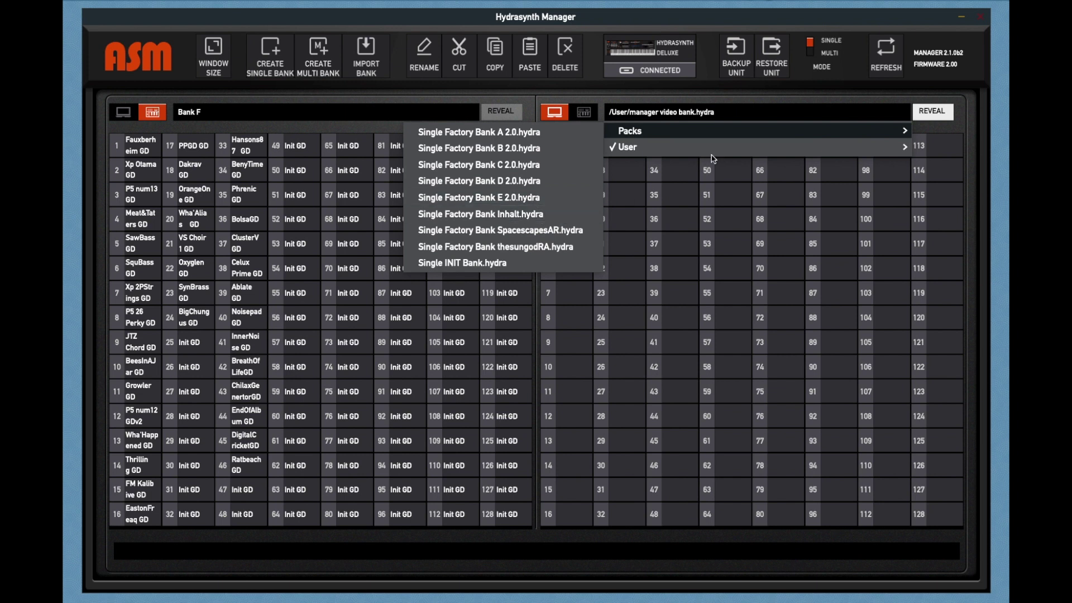
{"action": "mouse_move", "coordinate": [720, 147]}
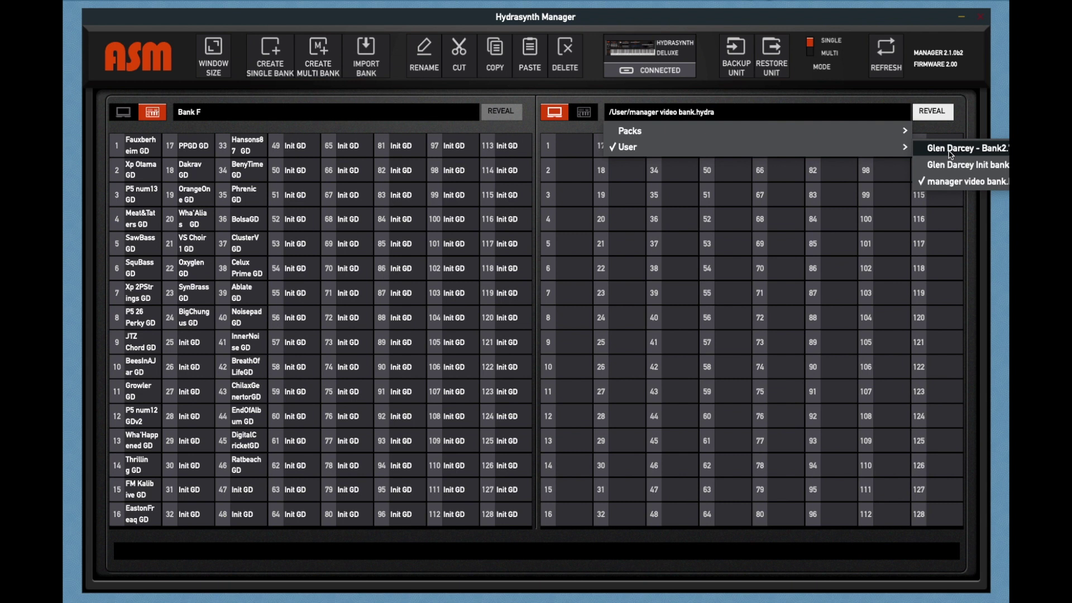
- Move Celux Prime GD from slot 38 to 70 and copy InnerNoise GD into manager video bank slot 9
{"action": "left_click", "coordinate": [123, 112]}
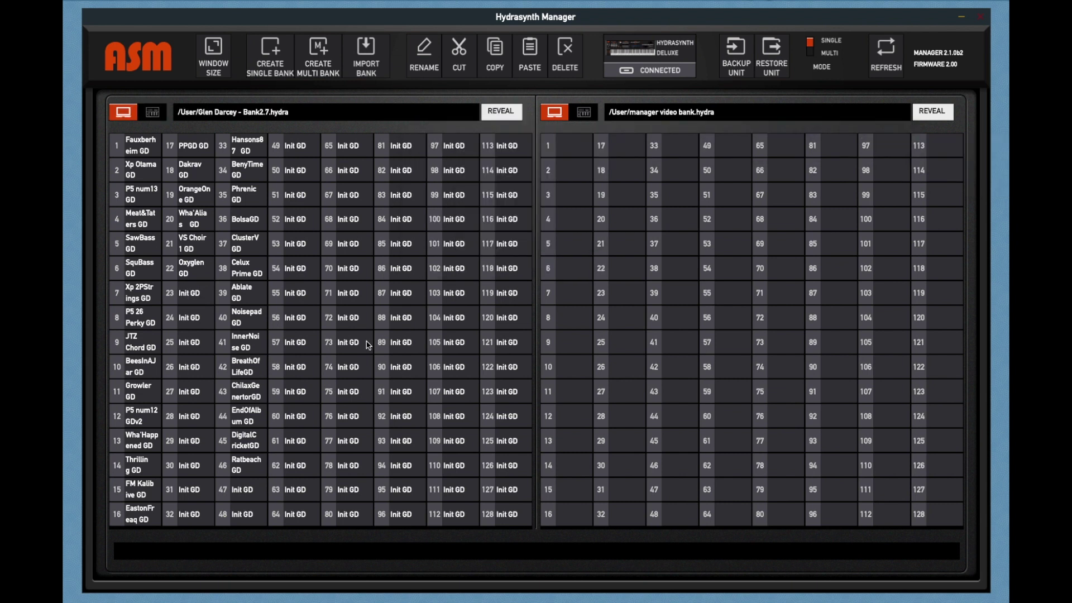
{"action": "left_click_drag", "start_coordinate": [257, 272], "coordinate": [356, 273]}
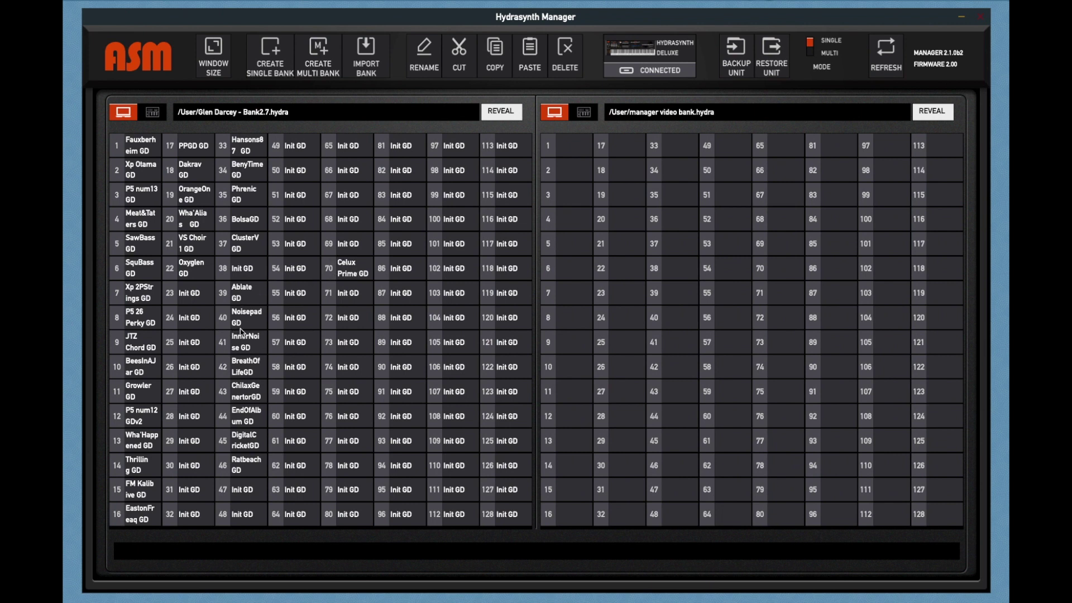
{"action": "left_click_drag", "start_coordinate": [246, 345], "coordinate": [456, 318]}
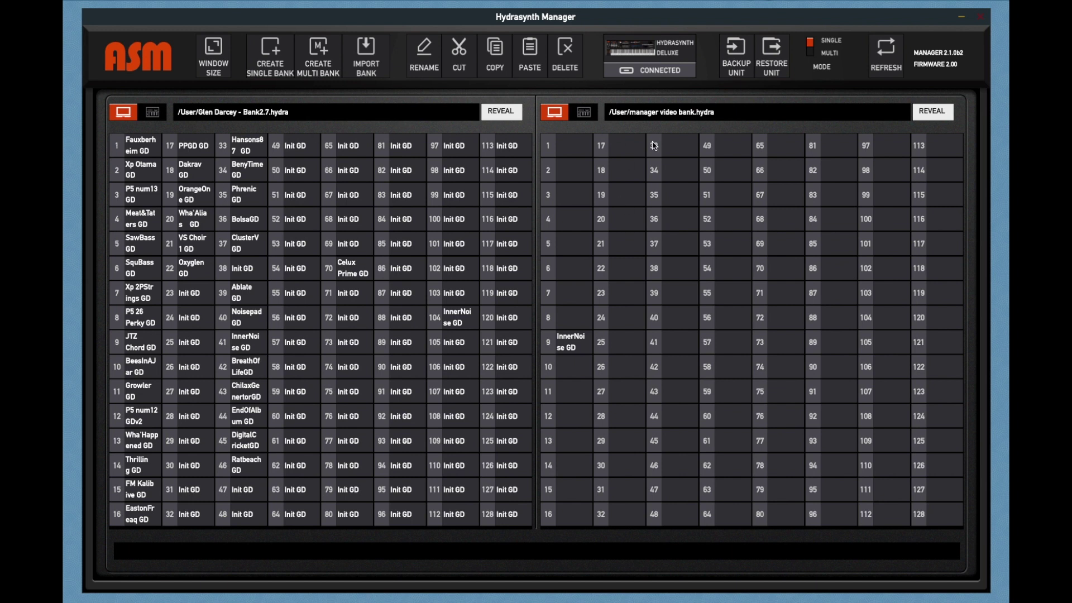
{"action": "left_click", "coordinate": [585, 112]}
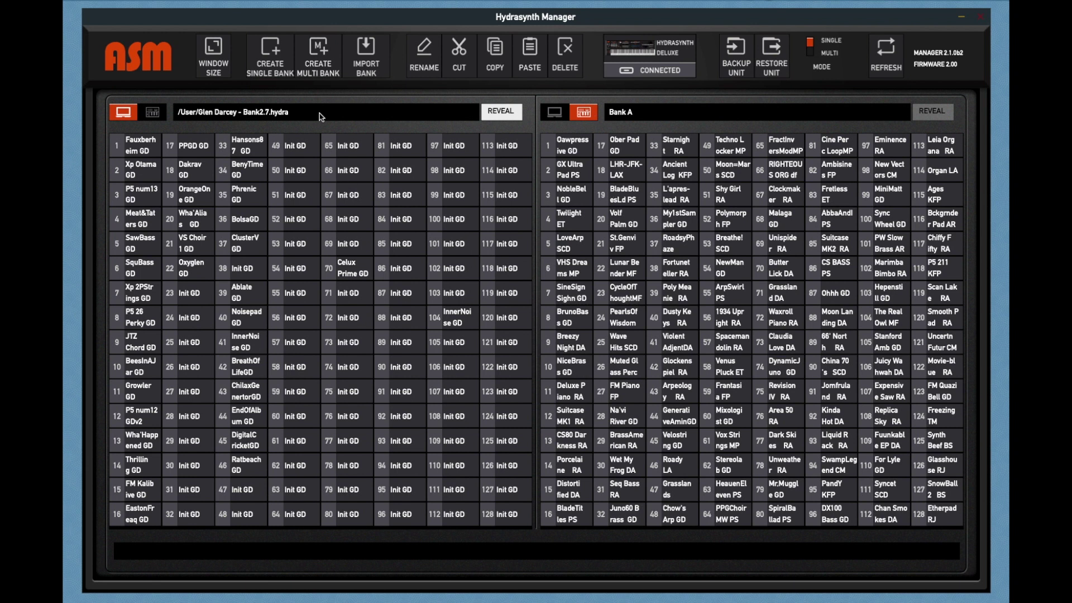
{"action": "left_click", "coordinate": [555, 112]}
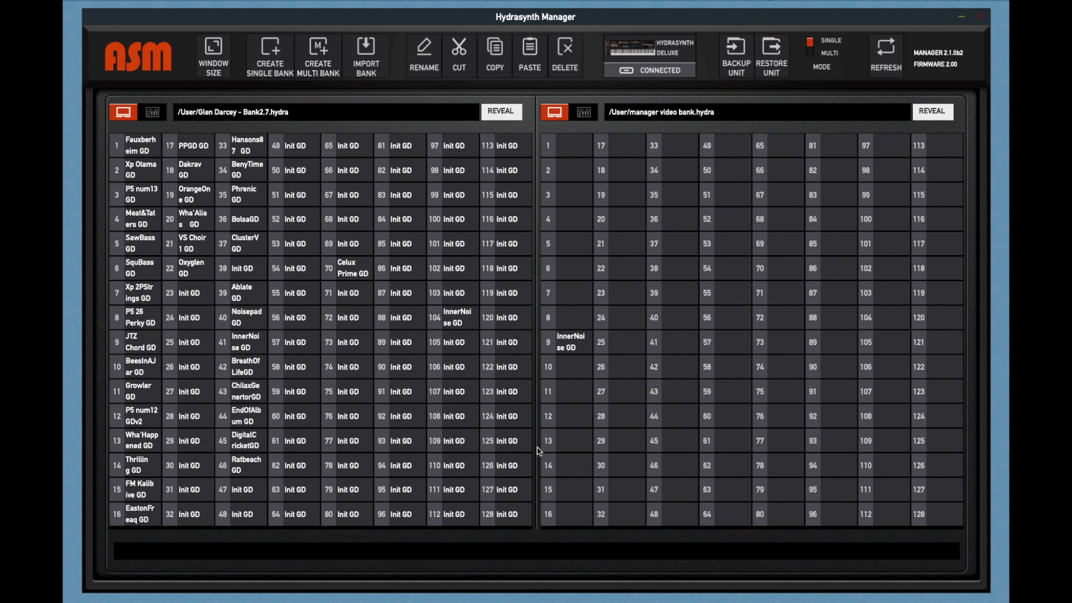
- Rearrange the manager video bank so Celux Prime GD sits in slot 1
{"action": "left_click_drag", "start_coordinate": [584, 347], "coordinate": [623, 296]}
{"action": "left_click_drag", "start_coordinate": [625, 298], "coordinate": [579, 175]}
{"action": "left_click_drag", "start_coordinate": [627, 319], "coordinate": [572, 171]}
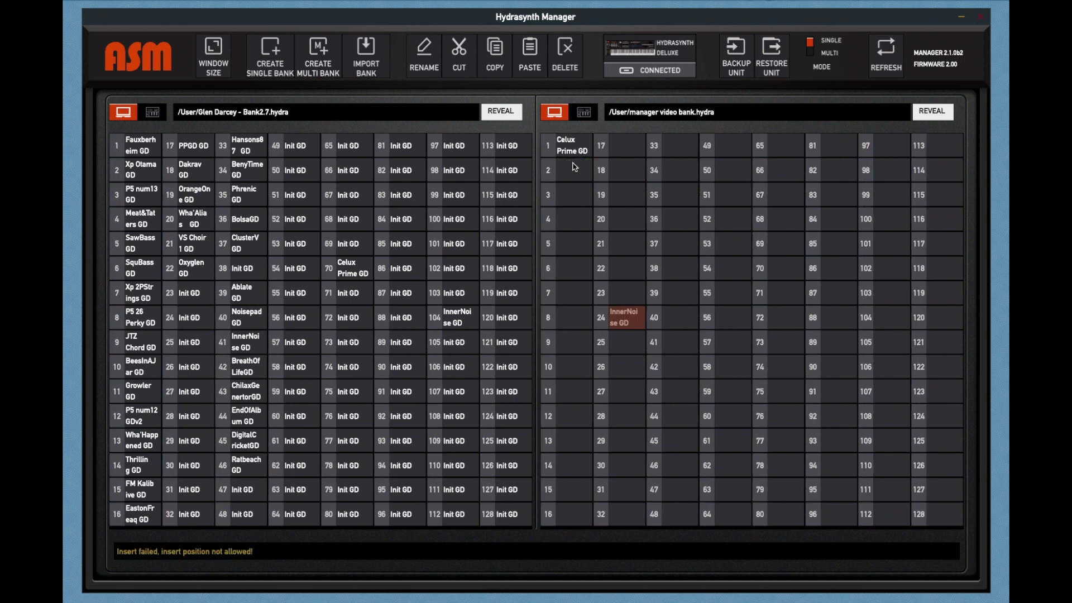
- Rename the slot-1 patch Celux Prime GDt and copy it into Bank2.7 slot 98
{"action": "double_click", "coordinate": [578, 147]}
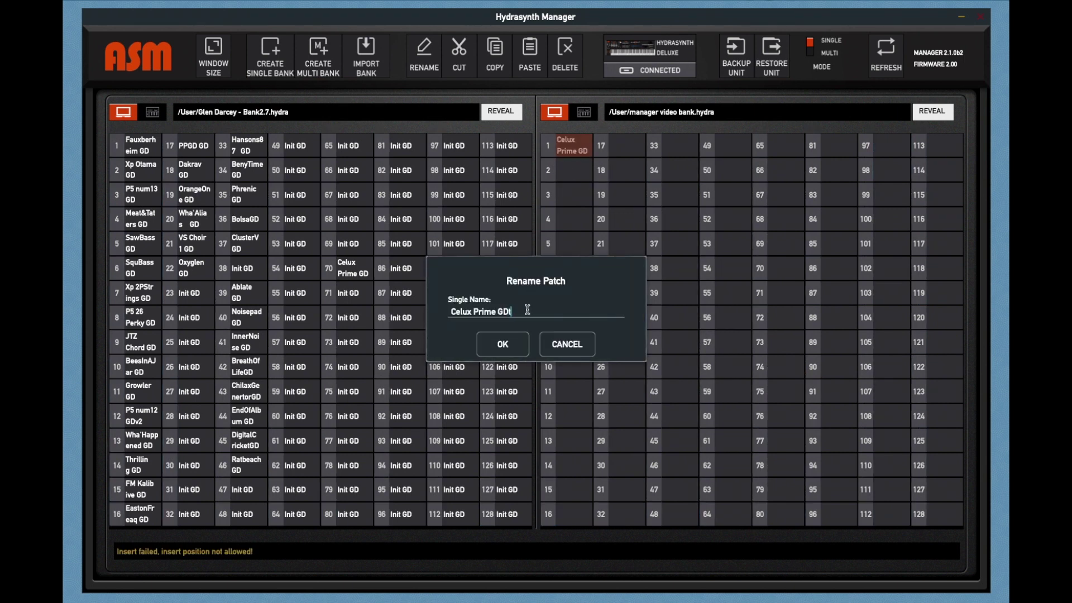
{"action": "left_click", "coordinate": [512, 346]}
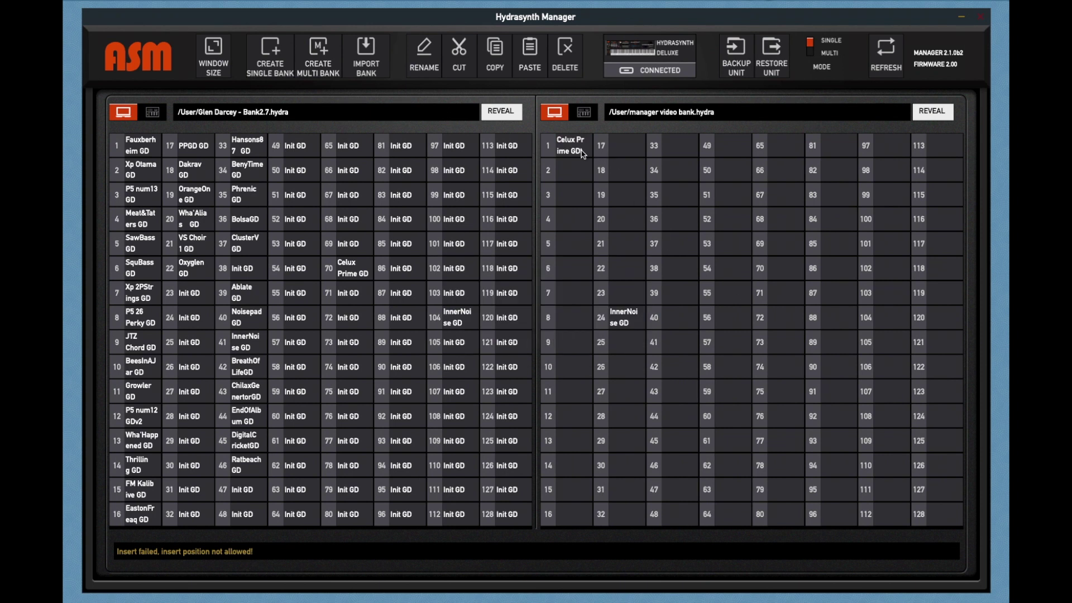
{"action": "left_click_drag", "start_coordinate": [582, 154], "coordinate": [460, 170]}
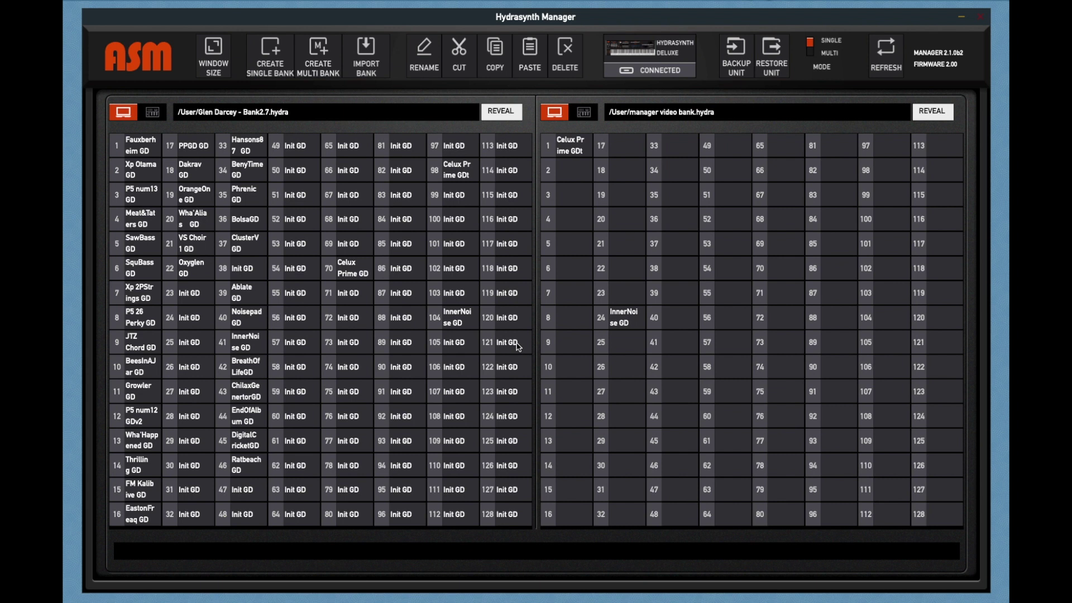
- Drop InnerNoise GD onto slot 87 of synth Bank G and name it InnerNoise GDhg
{"action": "left_click", "coordinate": [584, 112]}
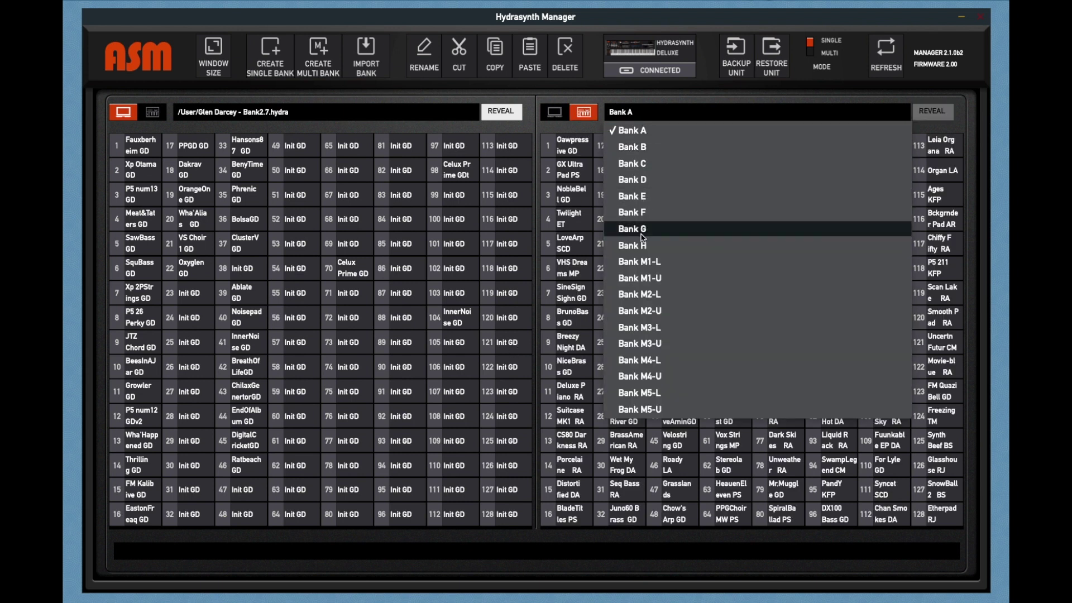
{"action": "left_click", "coordinate": [642, 235]}
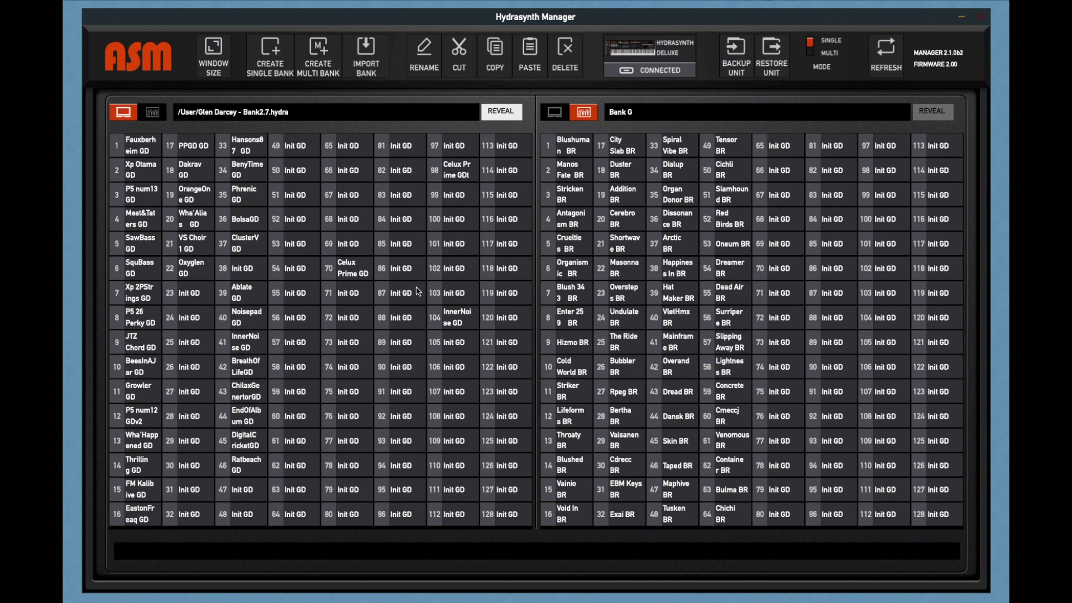
{"action": "left_click_drag", "start_coordinate": [463, 320], "coordinate": [832, 296]}
{"action": "double_click", "coordinate": [833, 291]}
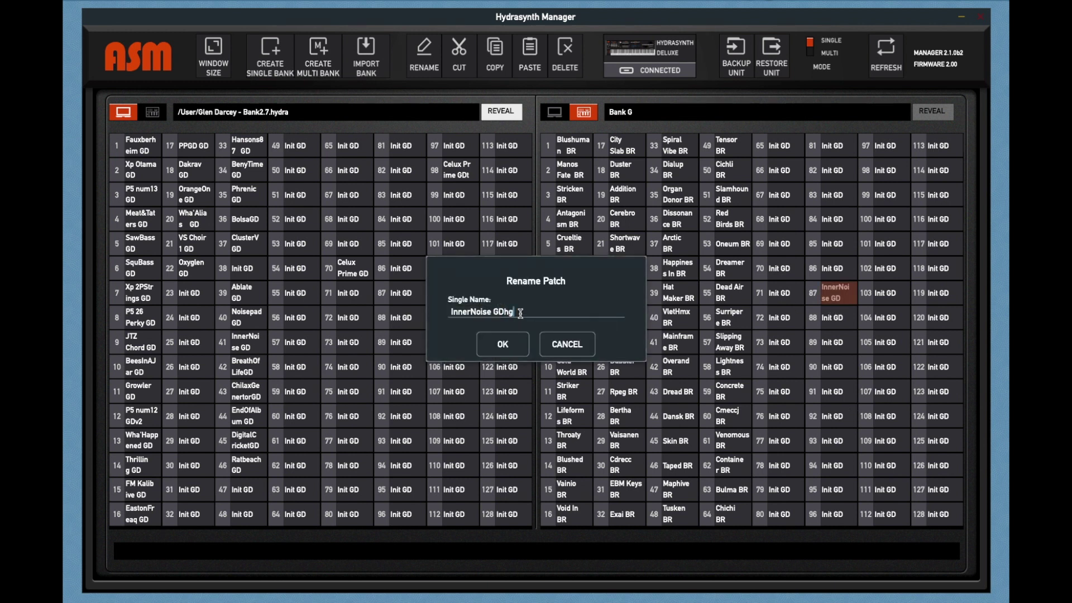
{"action": "left_click", "coordinate": [505, 343]}
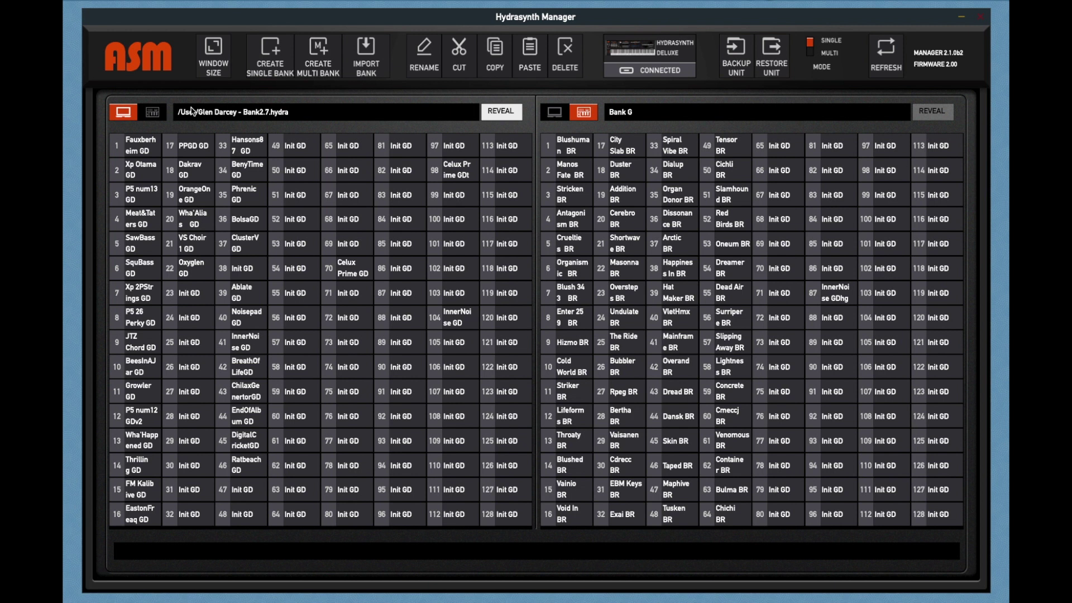
- Open and close the WINDOW SIZE menu without changing the window size
{"action": "left_click", "coordinate": [225, 54]}
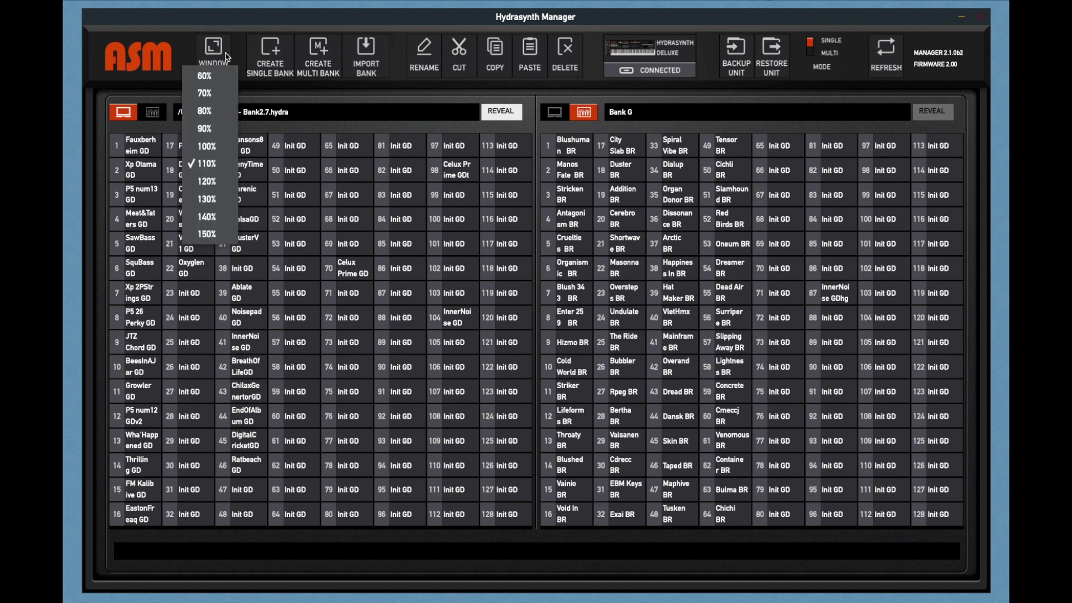
{"action": "left_click", "coordinate": [430, 64]}
{"action": "left_click", "coordinate": [426, 63]}
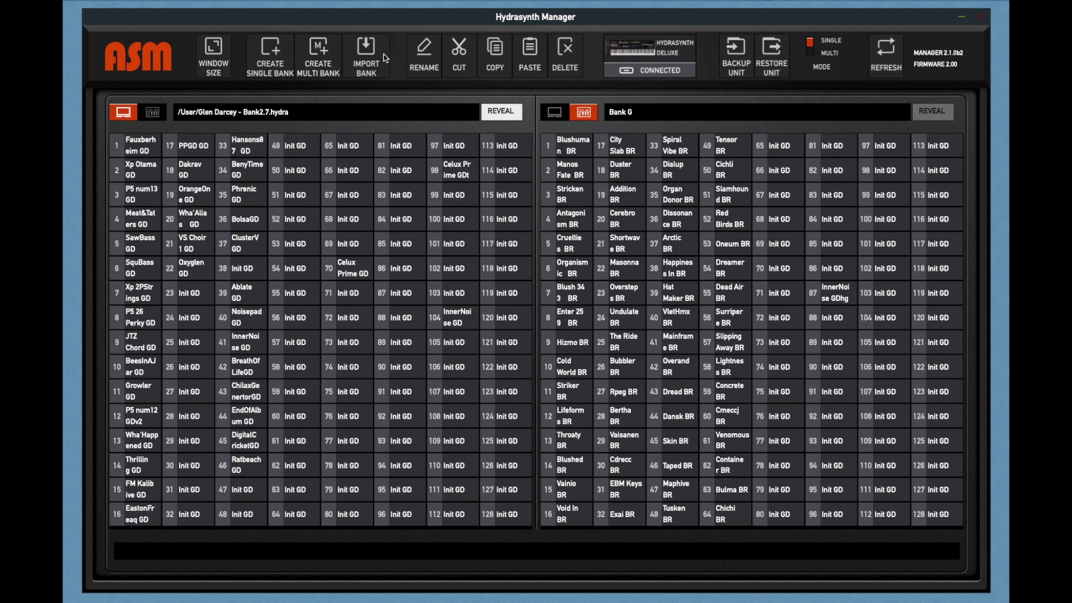
- Create a new single bank named 'my great new bank'
{"action": "left_click", "coordinate": [276, 51]}
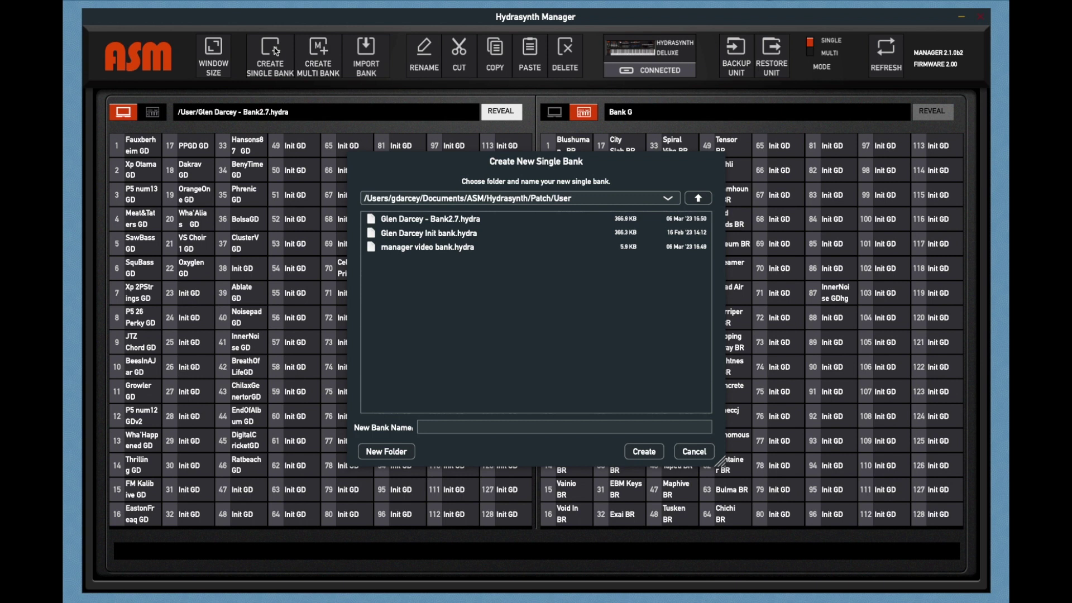
{"action": "left_click", "coordinate": [463, 427]}
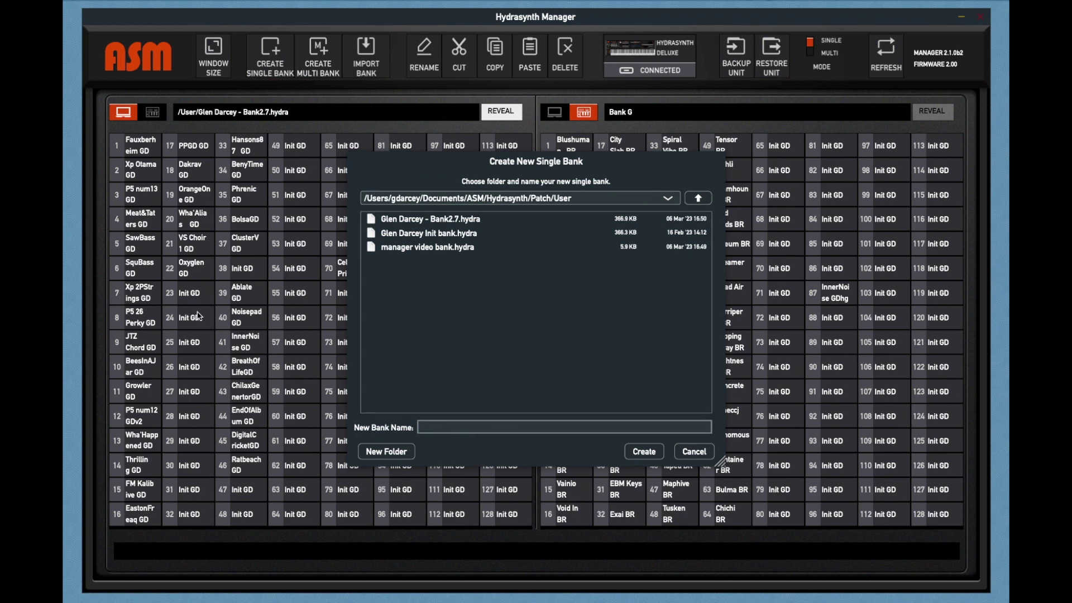
{"action": "type", "text": "my great new bank"}
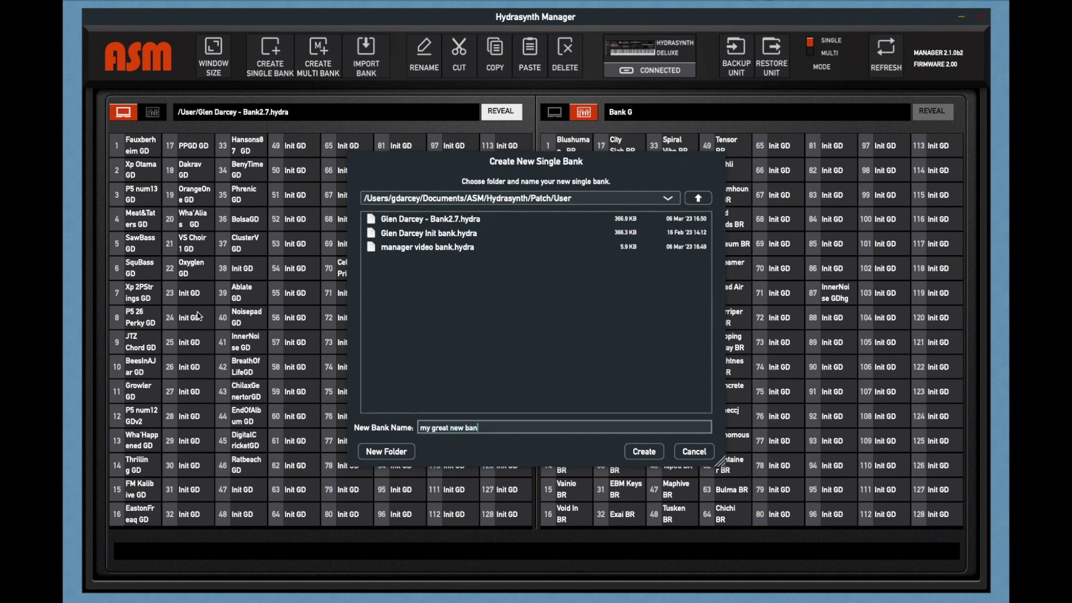
{"action": "left_click", "coordinate": [646, 452]}
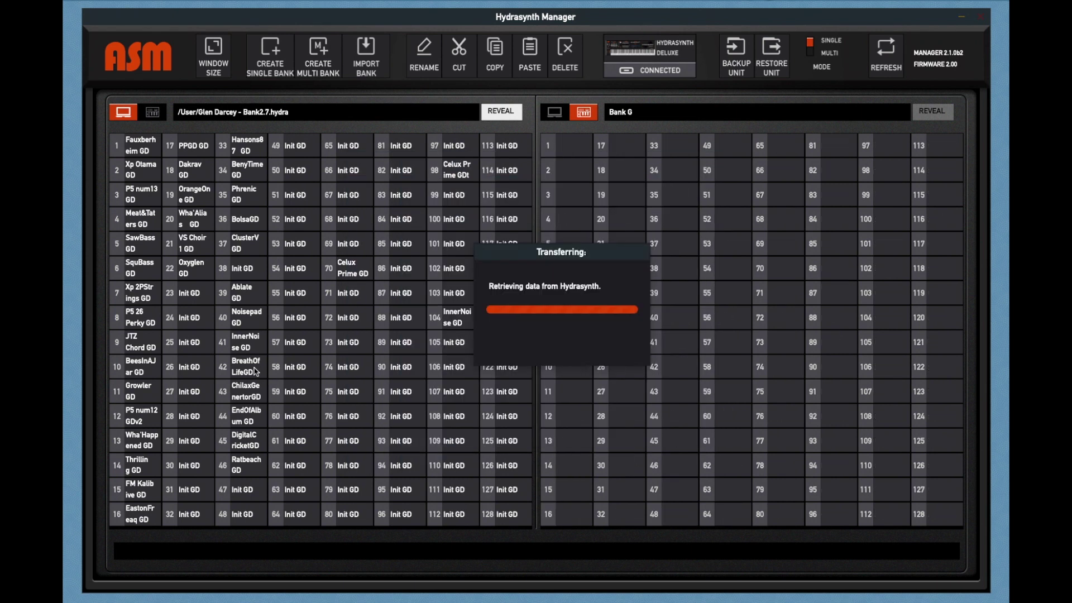
- Open my great new bank.hydra in the left panel, then dismiss the new multi bank window
{"action": "left_click", "coordinate": [560, 113]}
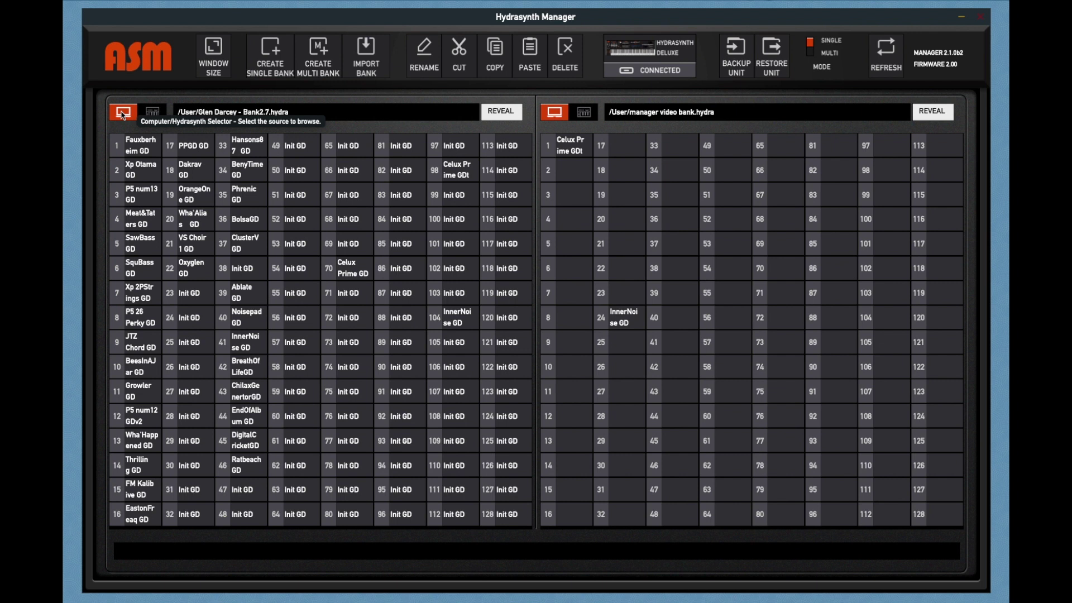
{"action": "left_click", "coordinate": [215, 110]}
{"action": "mouse_move", "coordinate": [220, 149]}
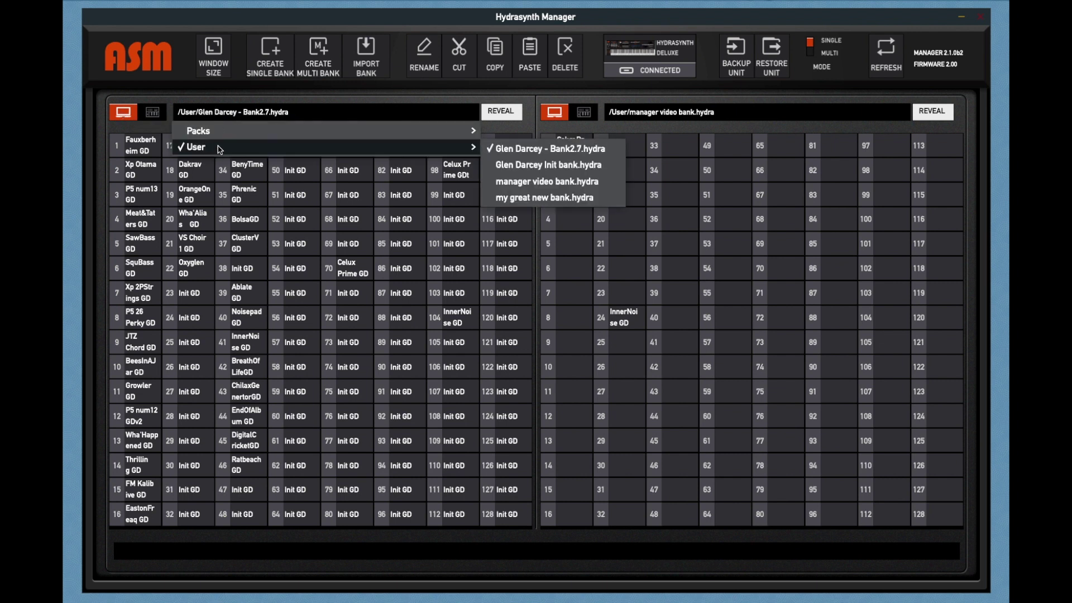
{"action": "left_click", "coordinate": [528, 198]}
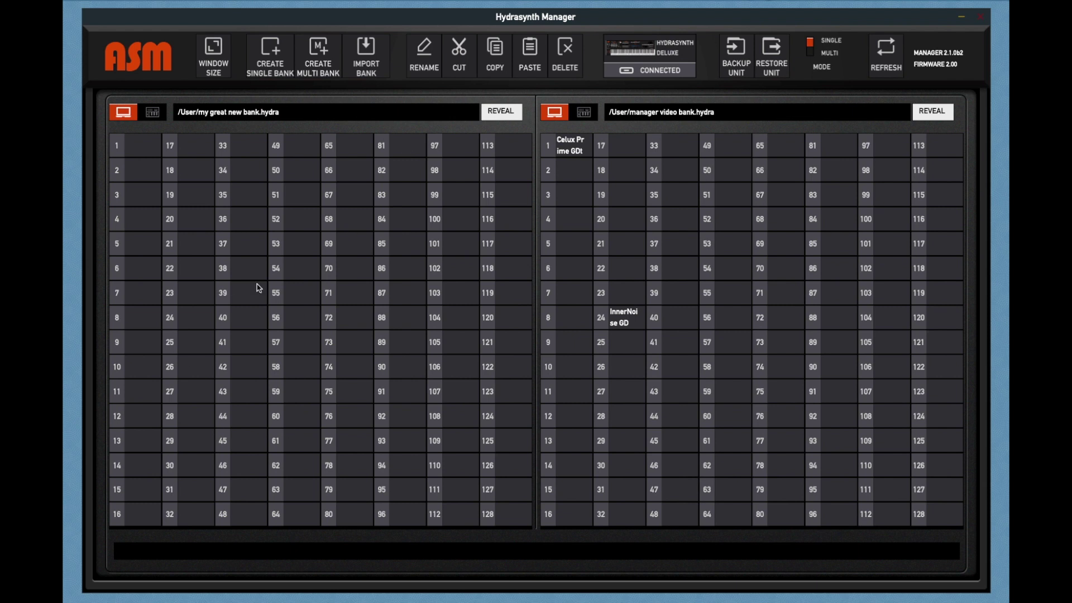
{"action": "left_click", "coordinate": [324, 59]}
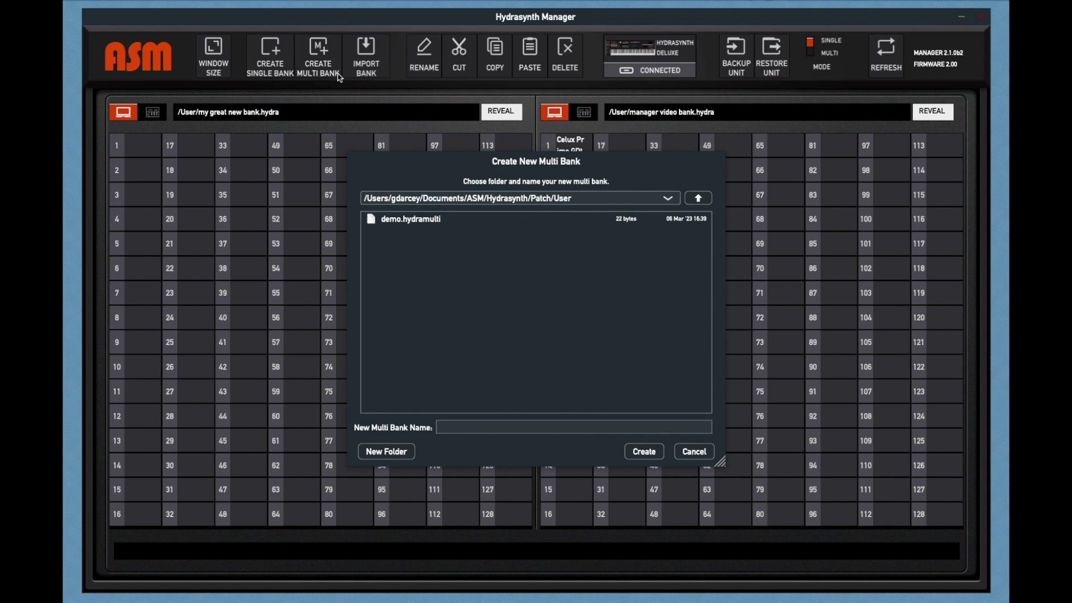
{"action": "key", "text": "Escape"}
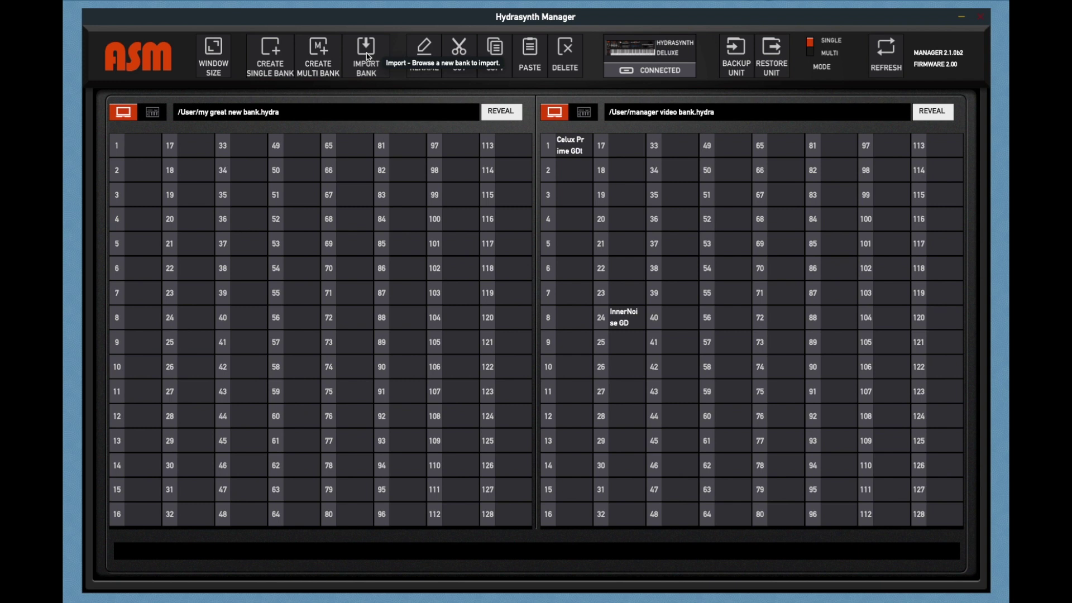
- Import Attention Span by KFP.hydra from the Desktop
{"action": "left_click", "coordinate": [368, 56]}
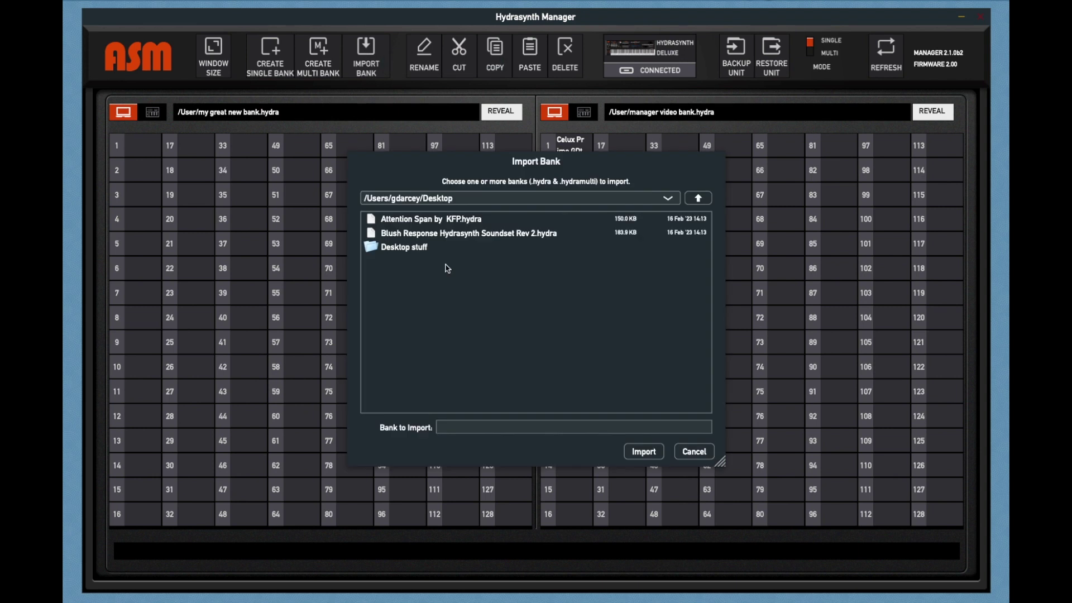
{"action": "left_click", "coordinate": [443, 219]}
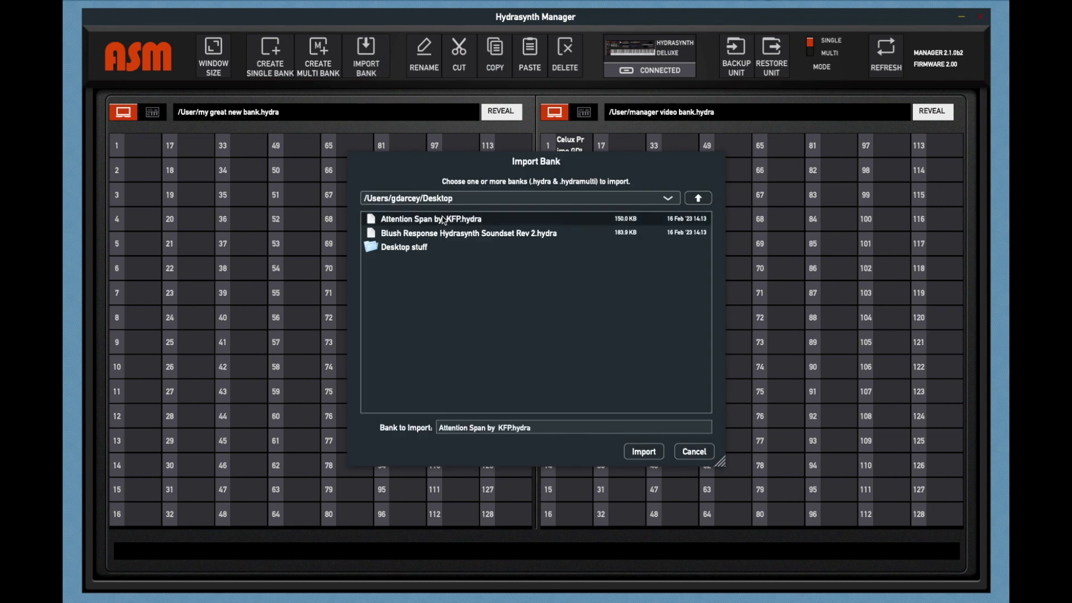
{"action": "left_click", "coordinate": [643, 453]}
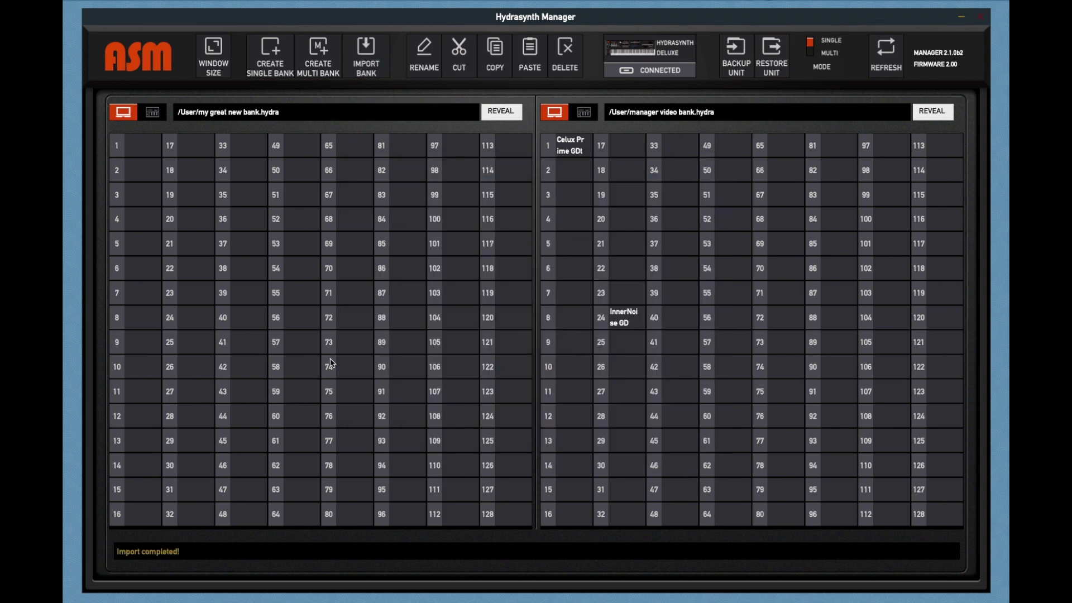
- Select empty slot 67, then show the Packs bank files in the left panel's source list
{"action": "left_click", "coordinate": [354, 195]}
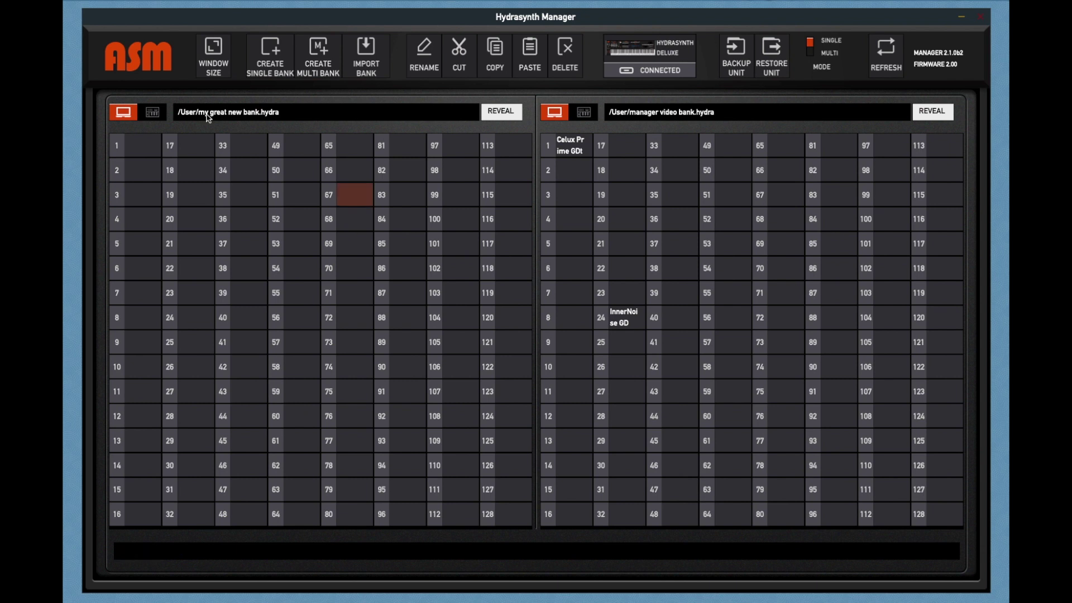
{"action": "left_click", "coordinate": [209, 118]}
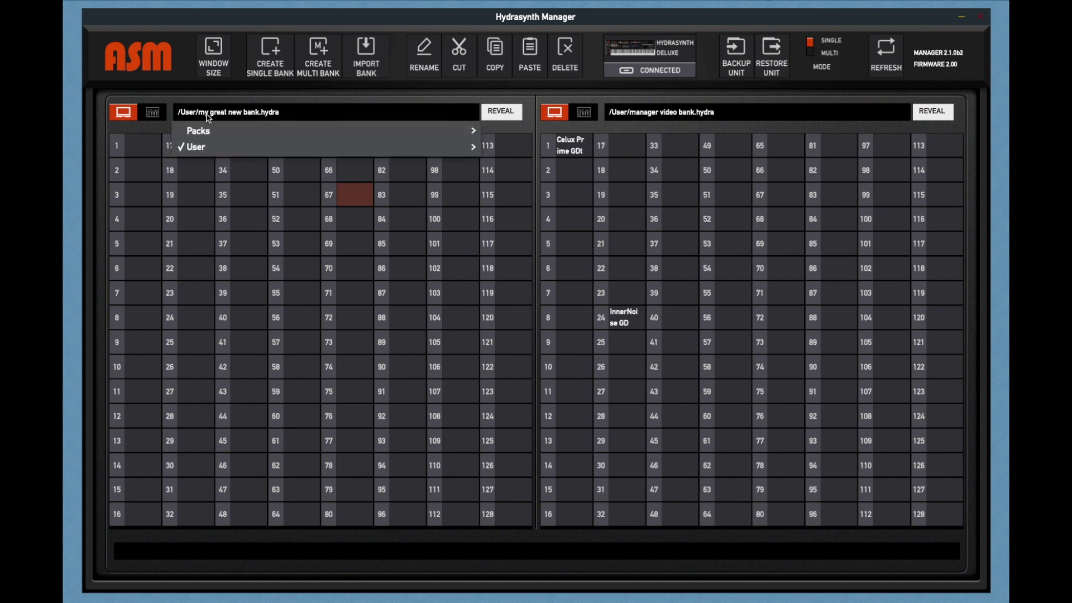
{"action": "left_click", "coordinate": [249, 195]}
{"action": "left_click", "coordinate": [261, 115]}
{"action": "mouse_move", "coordinate": [257, 137]}
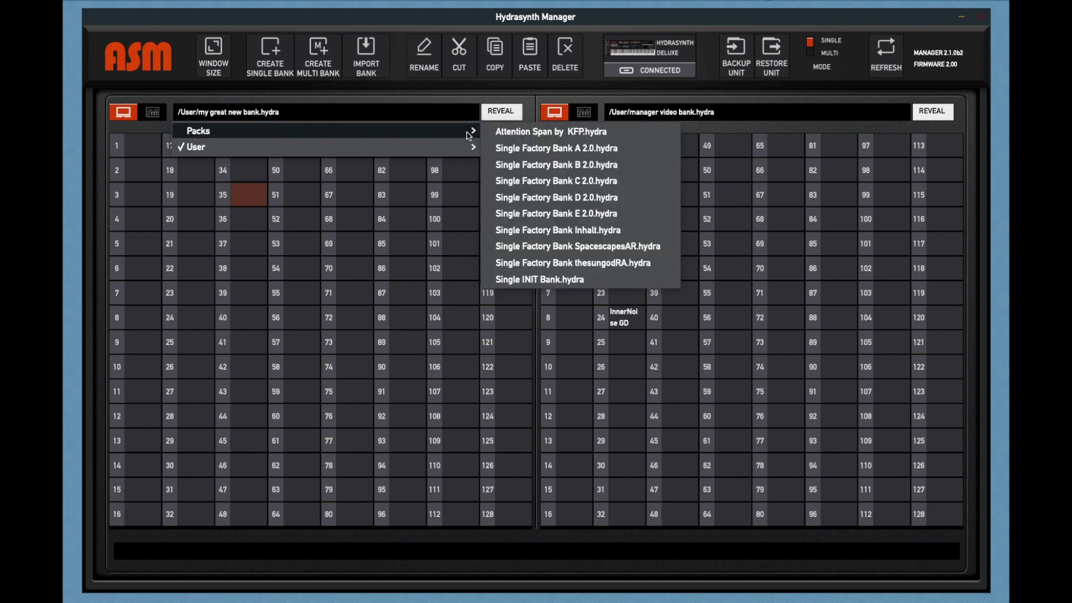
- Load the Attention Span pack by KFP into the left panel and close the Finder window
{"action": "left_click", "coordinate": [553, 134]}
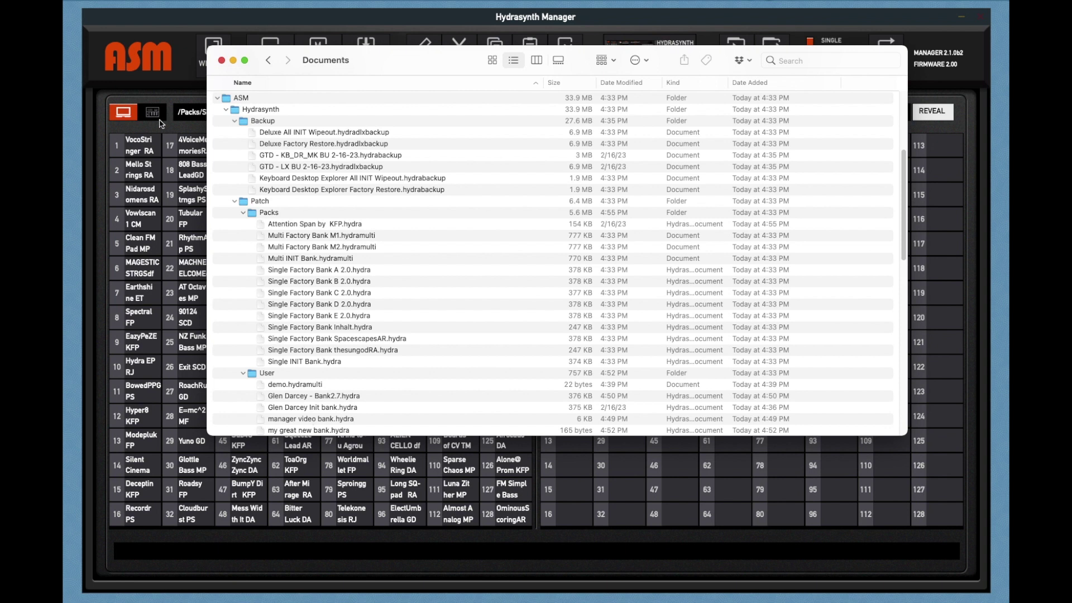
{"action": "left_click", "coordinate": [222, 60]}
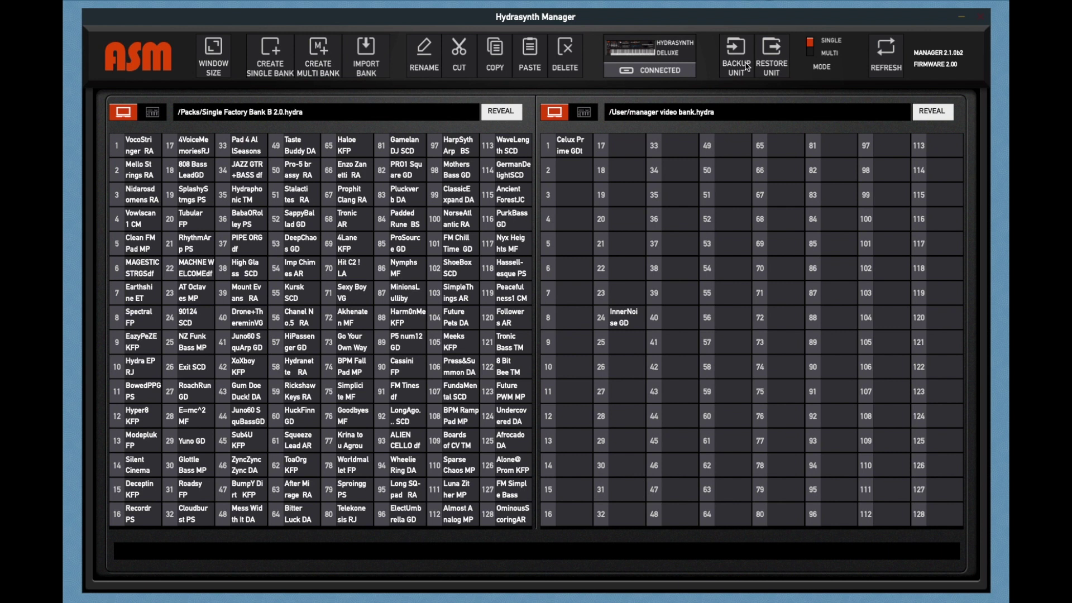
{"action": "left_click", "coordinate": [771, 56]}
{"action": "left_click", "coordinate": [500, 247]}
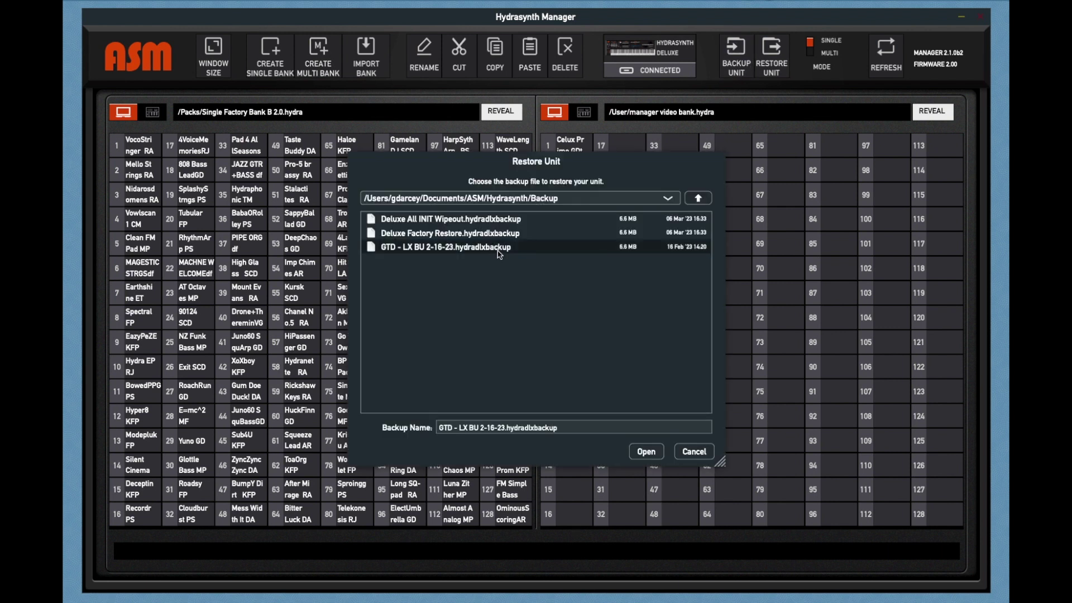
{"action": "left_click", "coordinate": [646, 452]}
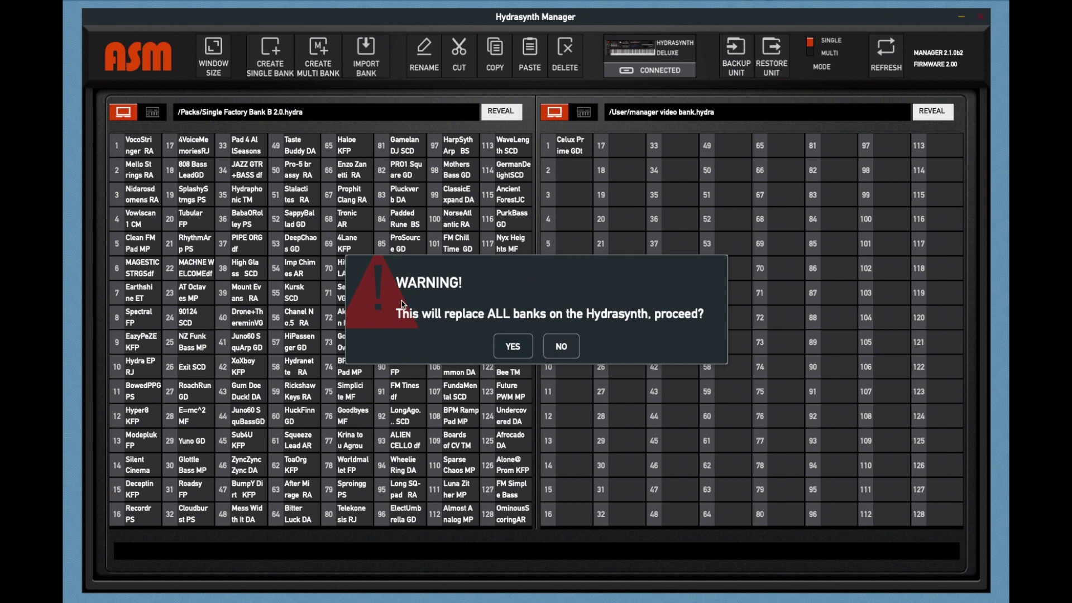
{"action": "key", "text": "Escape"}
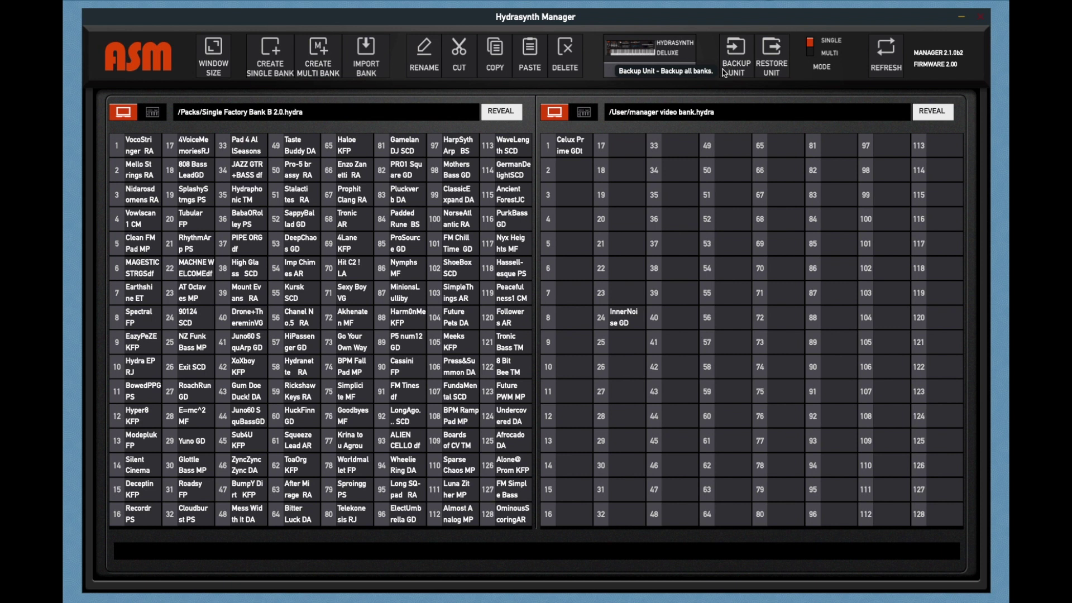
- Create a full backup of the synth named 'my backup'
{"action": "left_click", "coordinate": [739, 56]}
{"action": "left_click", "coordinate": [455, 428]}
{"action": "type", "text": "m"}
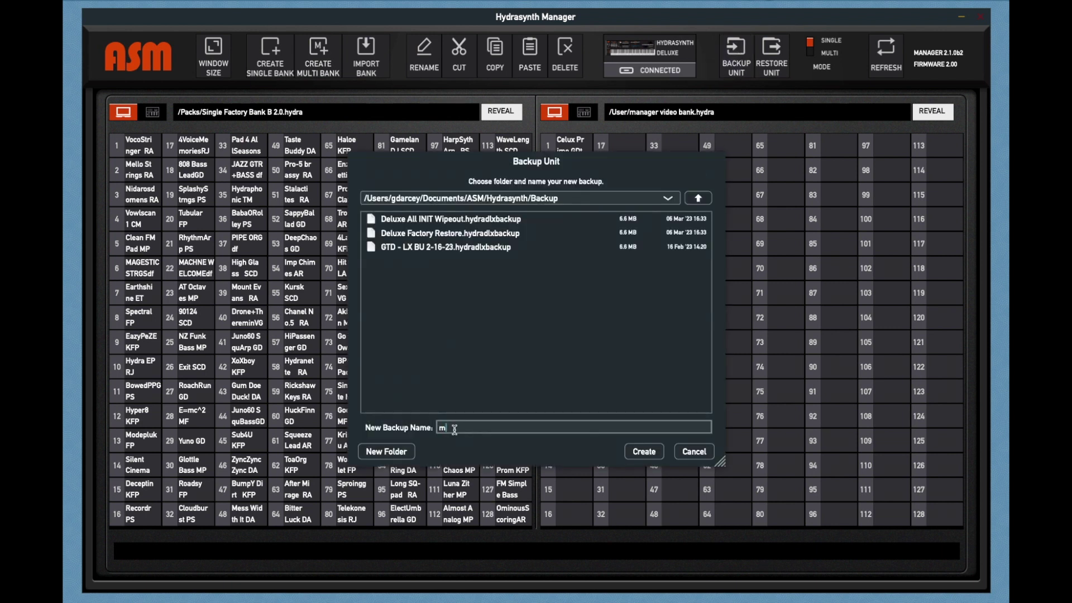
{"action": "type", "text": "y backup"}
{"action": "left_click", "coordinate": [642, 452]}
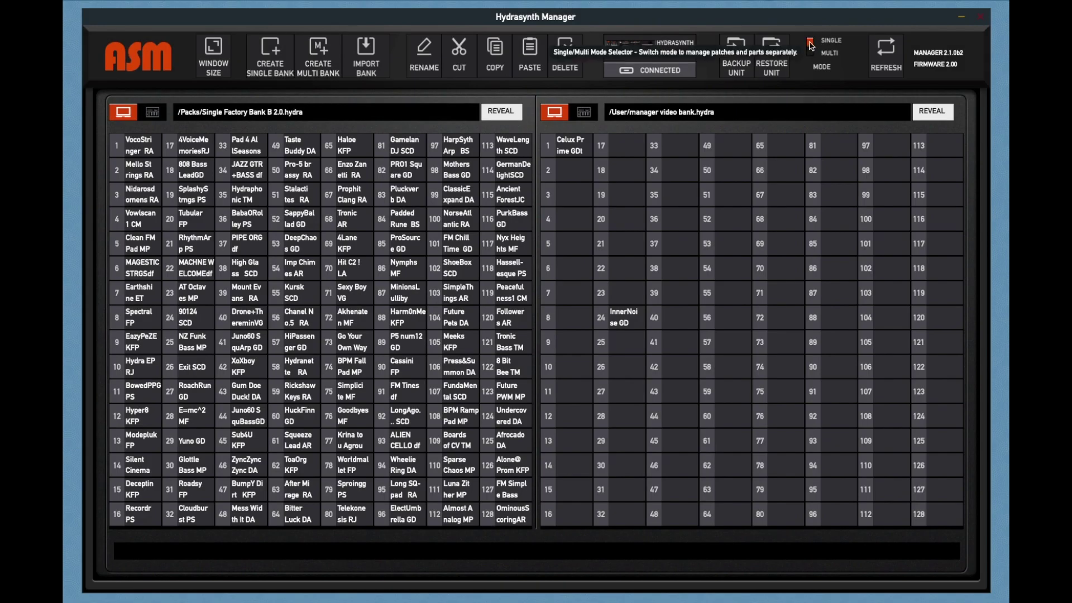
- Switch the mode to Multi, then back to Single
{"action": "left_click", "coordinate": [810, 55]}
{"action": "left_click", "coordinate": [810, 56]}
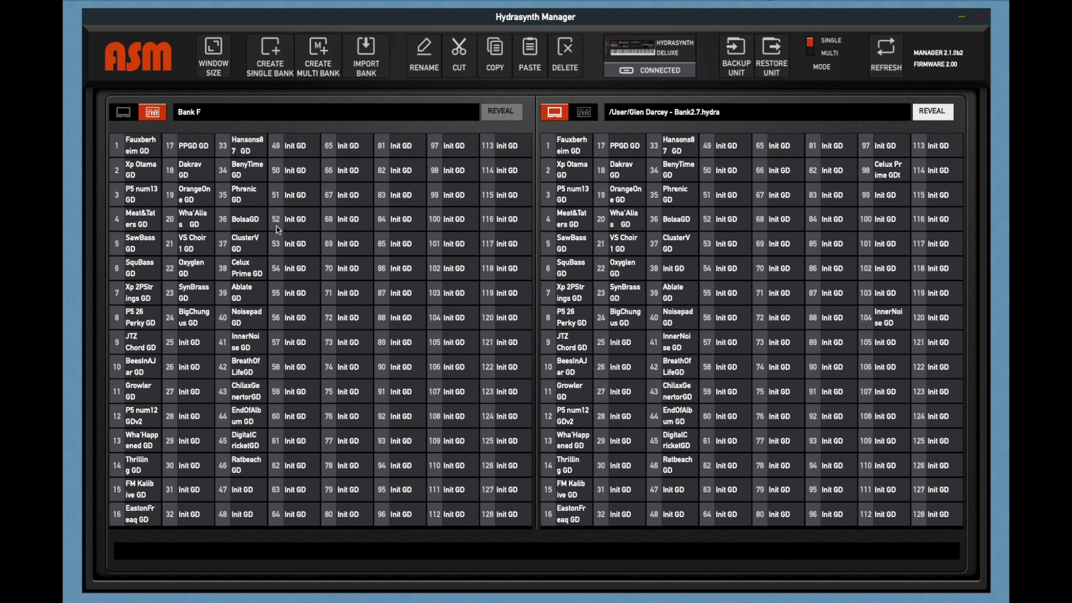
- Reload Bank F, move Llama Luv GD from slot 57 to 26, and copy it to user-bank slot 26
{"action": "left_click", "coordinate": [300, 111]}
{"action": "left_click", "coordinate": [271, 112]}
{"action": "left_click", "coordinate": [892, 52]}
{"action": "left_click_drag", "start_coordinate": [302, 354], "coordinate": [190, 367]}
{"action": "left_click_drag", "start_coordinate": [187, 367], "coordinate": [603, 368]}
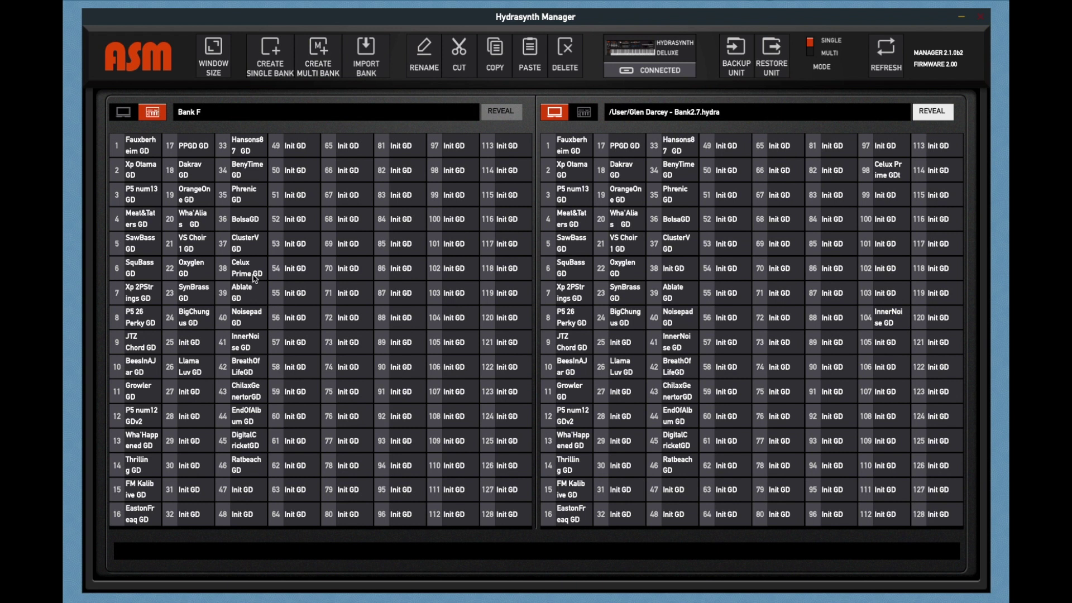
- Switch the left panel between computer files and synth banks, briefly loading synth Bank A
{"action": "left_click", "coordinate": [128, 111]}
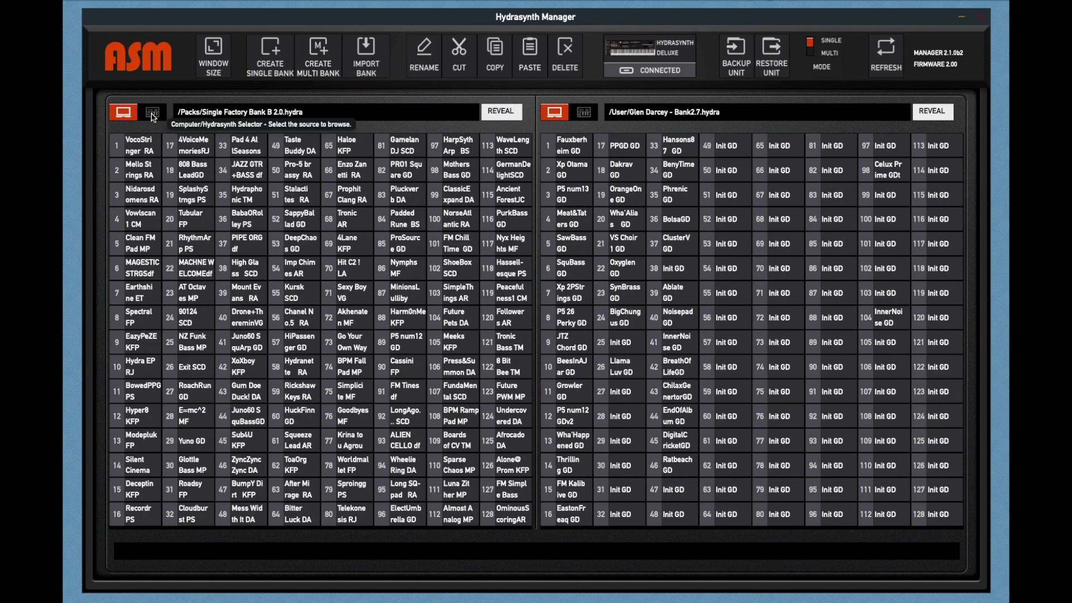
{"action": "left_click", "coordinate": [152, 112]}
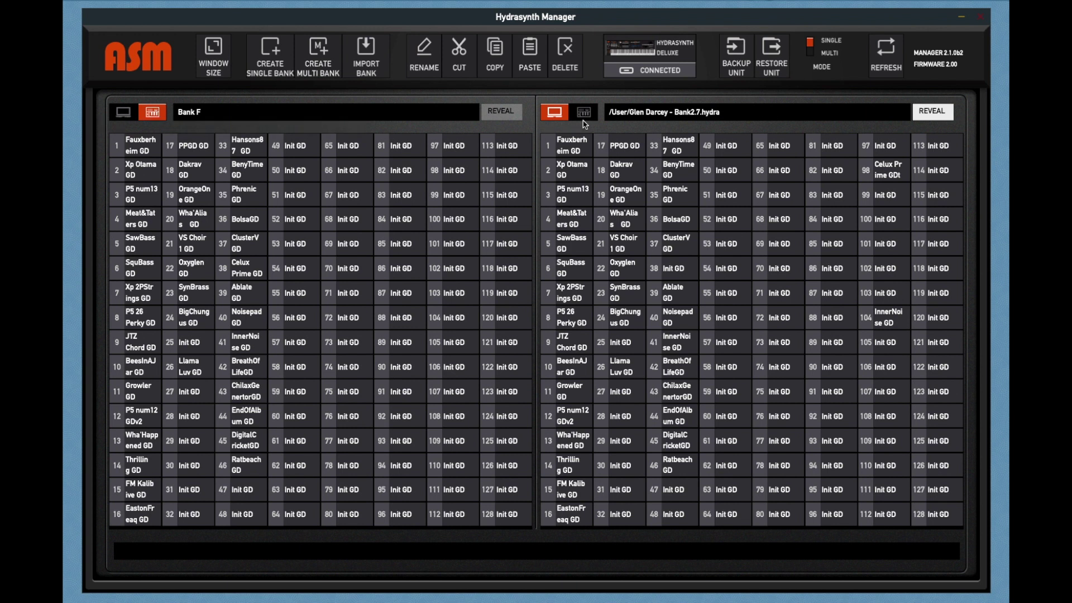
{"action": "left_click", "coordinate": [155, 115]}
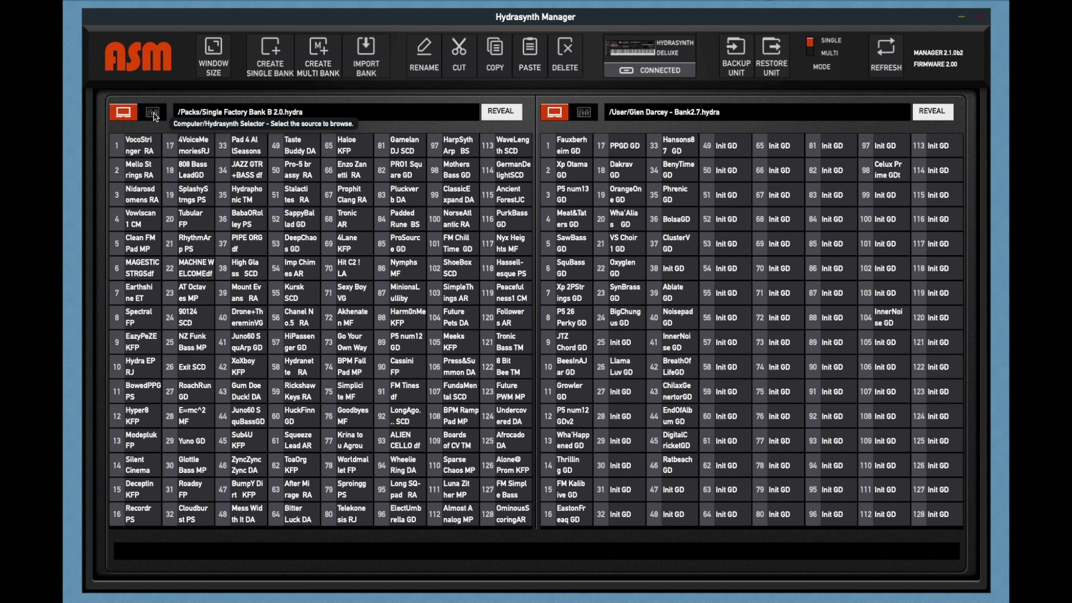
{"action": "left_click", "coordinate": [153, 114]}
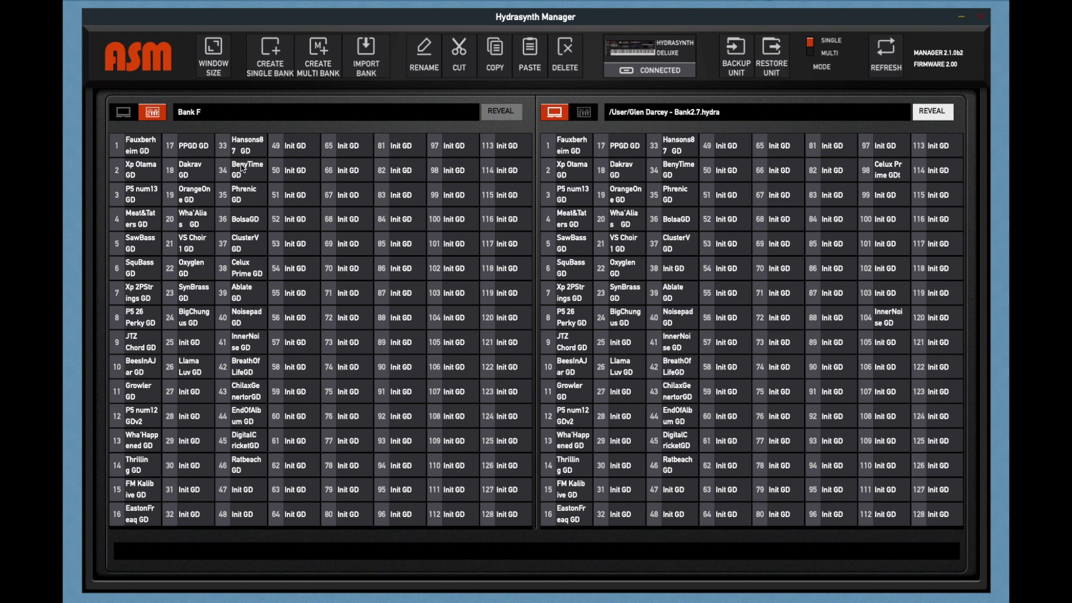
{"action": "left_click", "coordinate": [275, 111]}
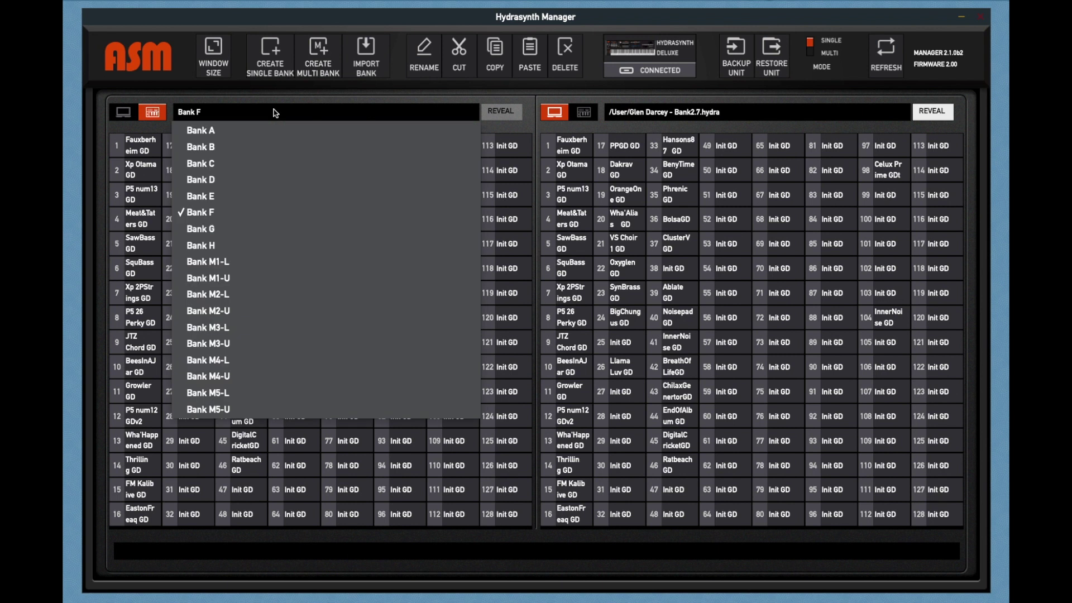
{"action": "left_click", "coordinate": [248, 130]}
{"action": "left_click", "coordinate": [223, 114]}
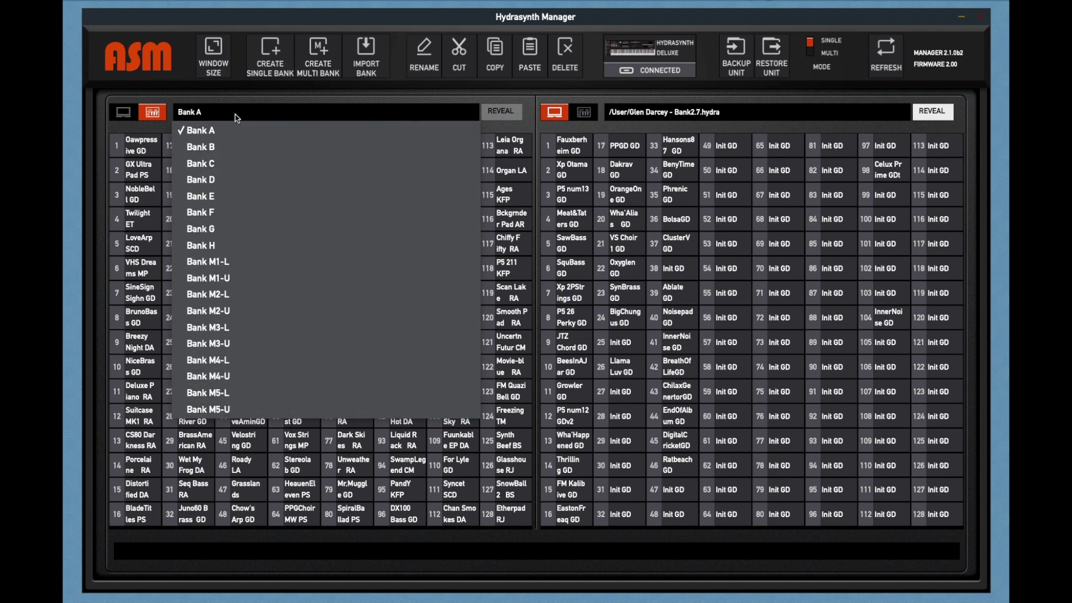
- Load User > manager video bank.hydra from the computer into the left panel
{"action": "left_click", "coordinate": [124, 113]}
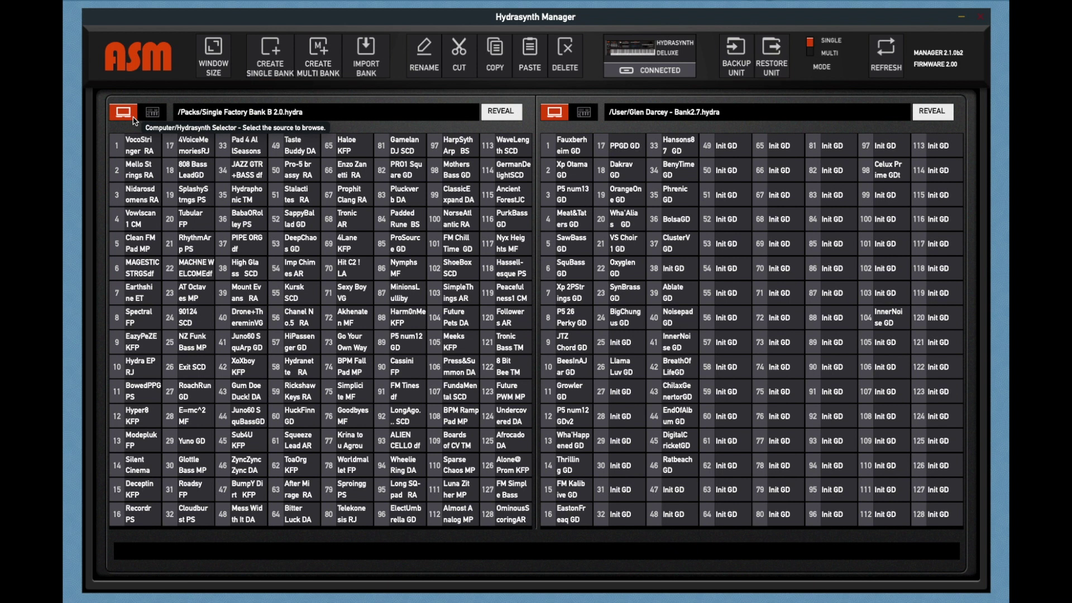
{"action": "left_click", "coordinate": [345, 113]}
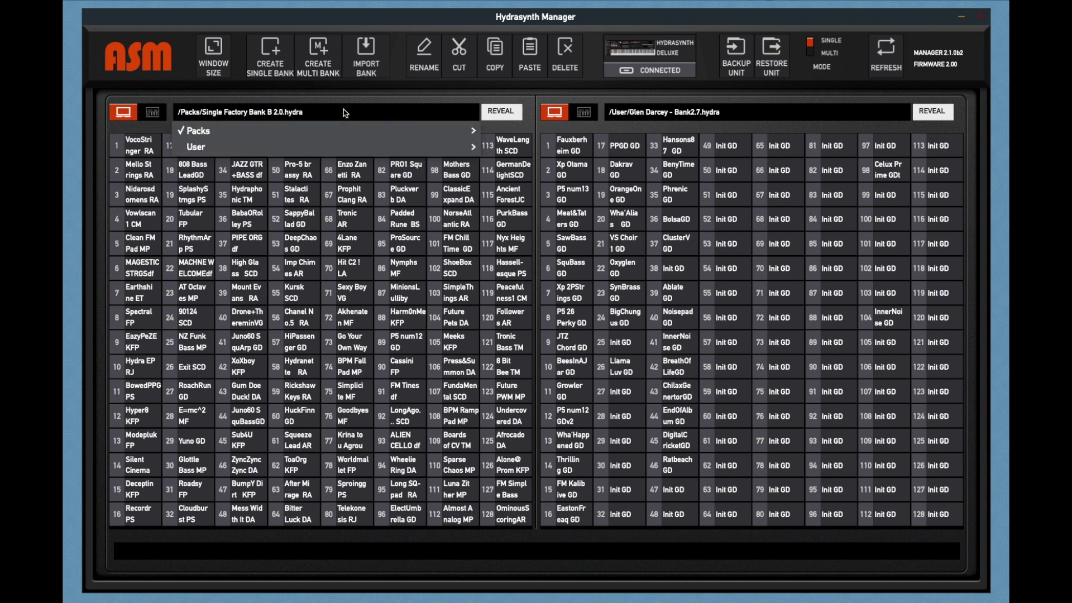
{"action": "mouse_move", "coordinate": [324, 131]}
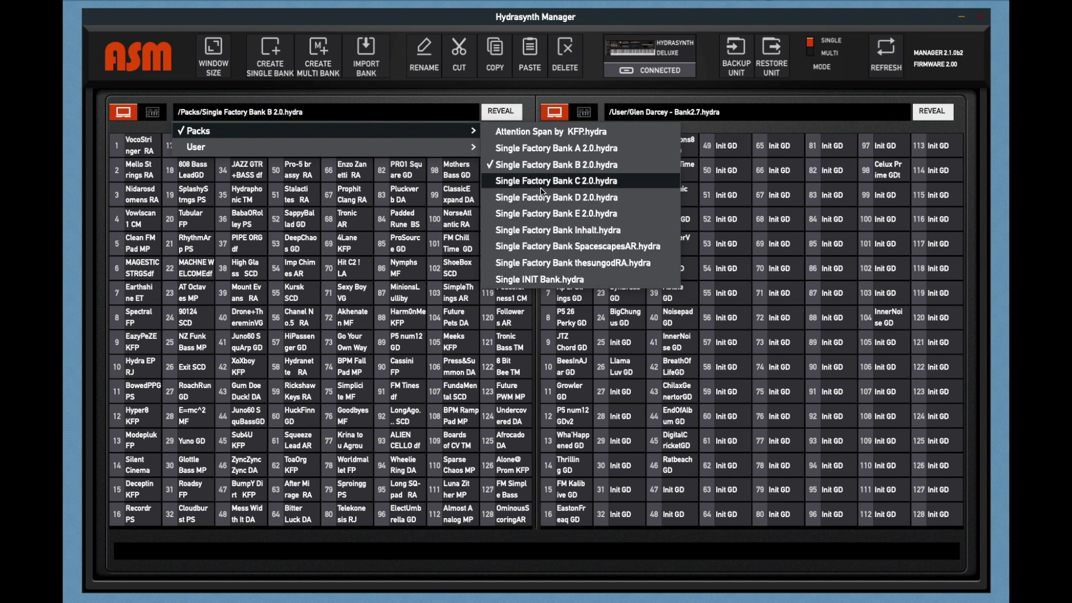
{"action": "mouse_move", "coordinate": [266, 149]}
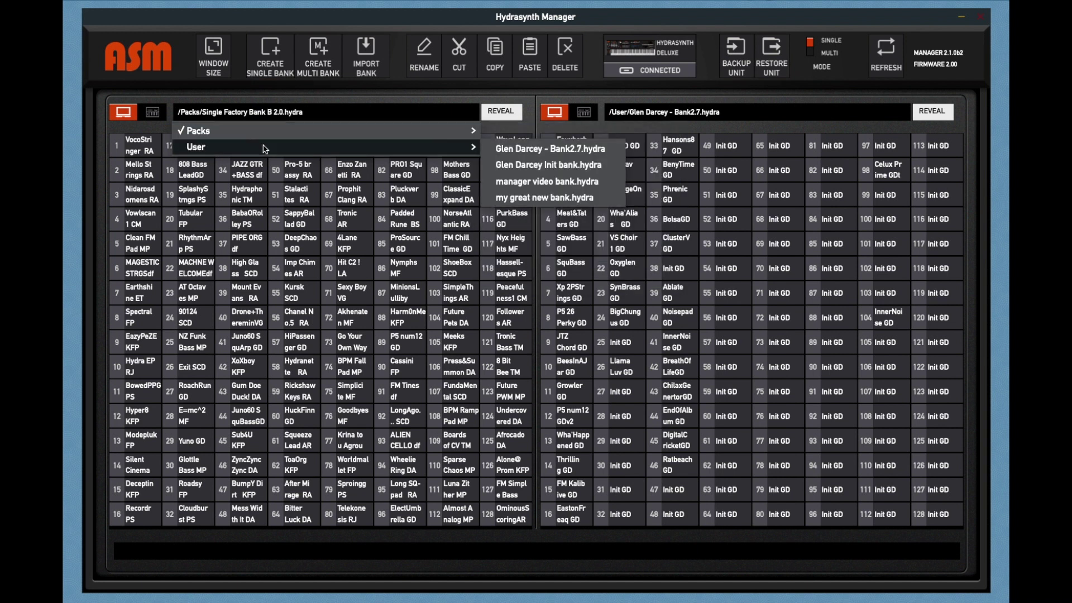
{"action": "left_click", "coordinate": [562, 181]}
- Load the User Init bank on the right and reveal the manager video bank's folder in Finder
{"action": "left_click", "coordinate": [687, 112]}
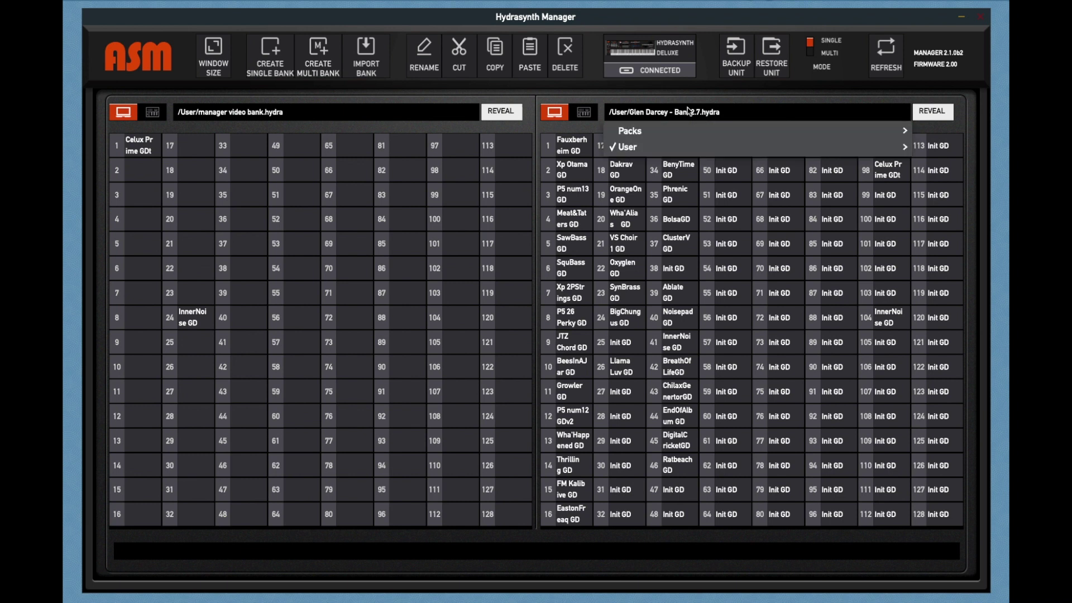
{"action": "mouse_move", "coordinate": [921, 150]}
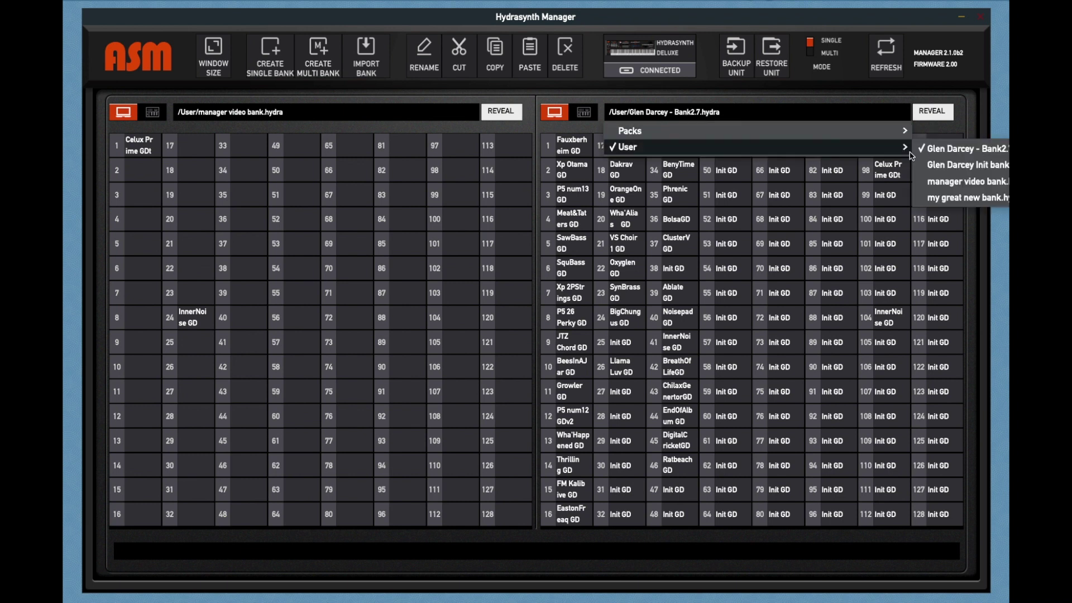
{"action": "left_click", "coordinate": [939, 181]}
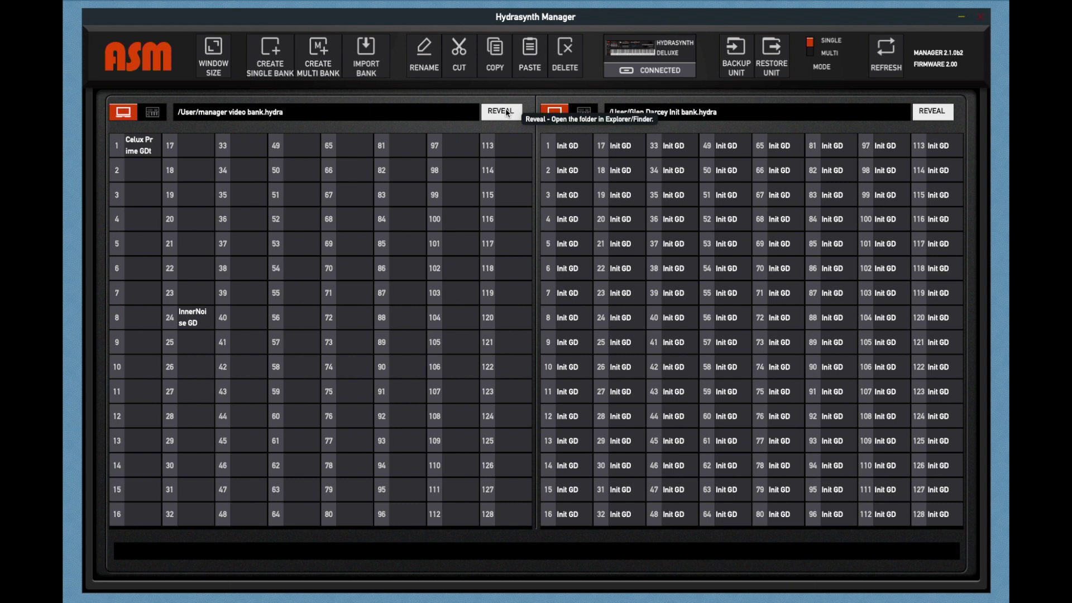
{"action": "left_click", "coordinate": [502, 112]}
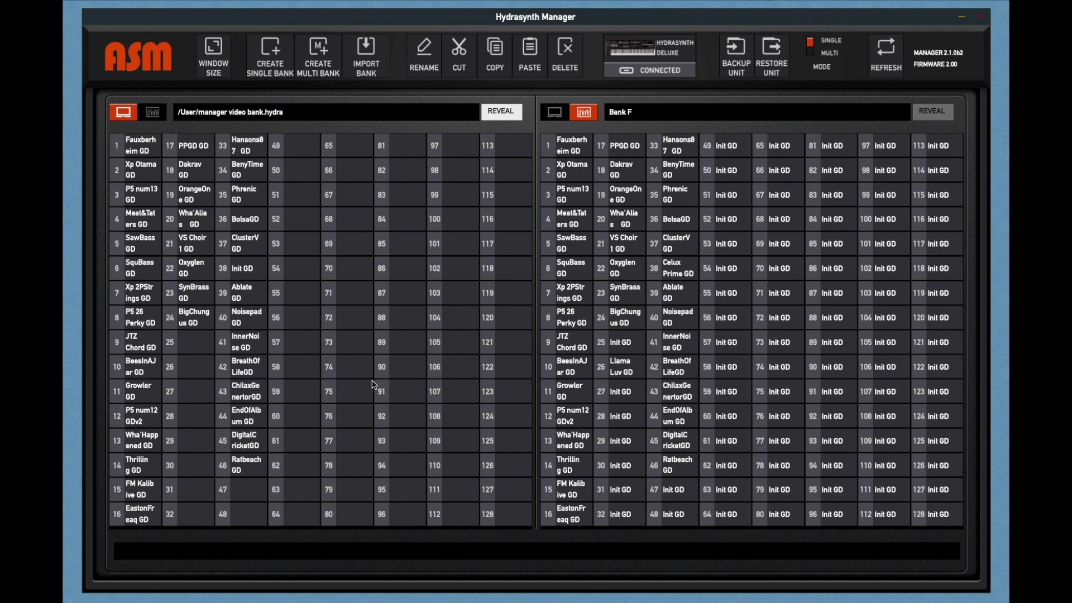
- Show synth Bank G on the right and copy Noisepad GD from left slot 40 into its slot 89
{"action": "mouse_move", "coordinate": [243, 369]}
{"action": "left_mouse_down"}
{"action": "mouse_move", "coordinate": [361, 375]}
{"action": "mouse_move", "coordinate": [306, 385]}
{"action": "mouse_move", "coordinate": [241, 374]}
{"action": "left_mouse_up"}
{"action": "left_click", "coordinate": [665, 111]}
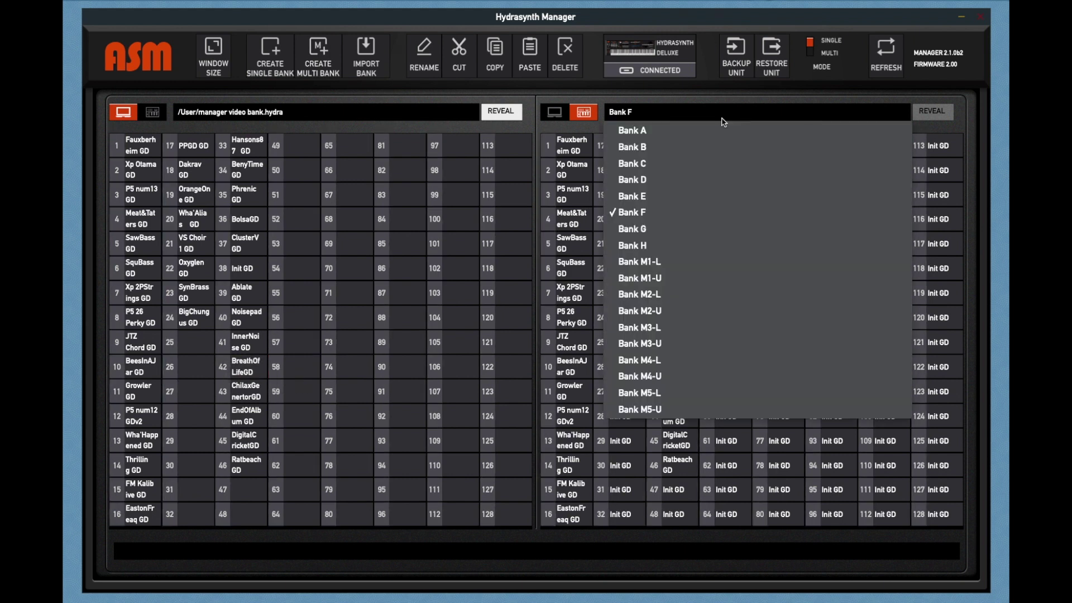
{"action": "left_click", "coordinate": [666, 229]}
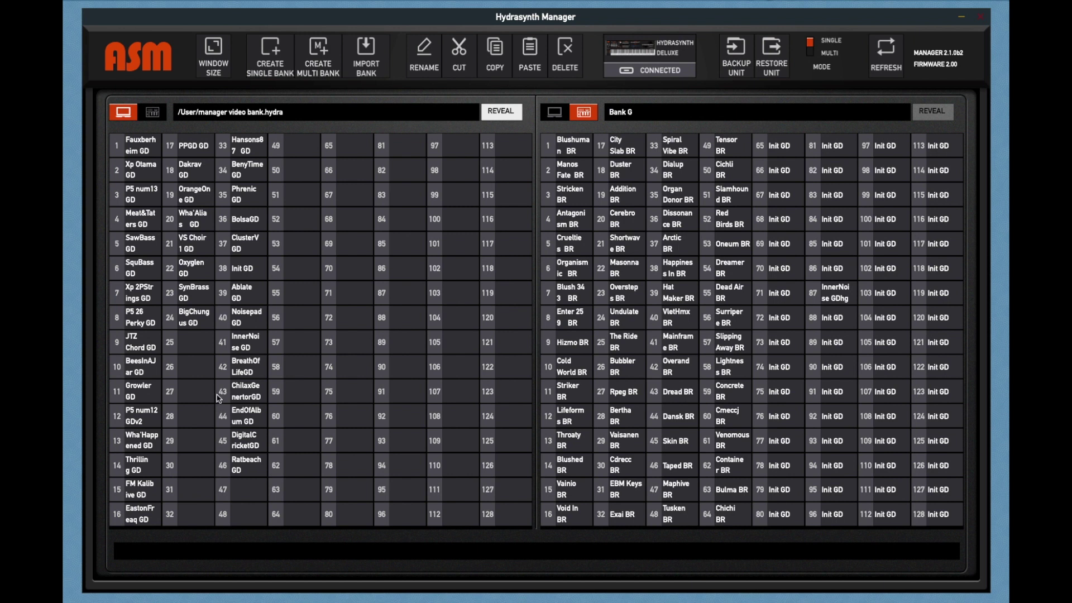
{"action": "left_click_drag", "start_coordinate": [246, 317], "coordinate": [840, 344]}
- Swap BigChungus GD and BreathOfLifeGD between slots 24 and 42 and back, then select slot 38
{"action": "left_click_drag", "start_coordinate": [188, 320], "coordinate": [244, 372]}
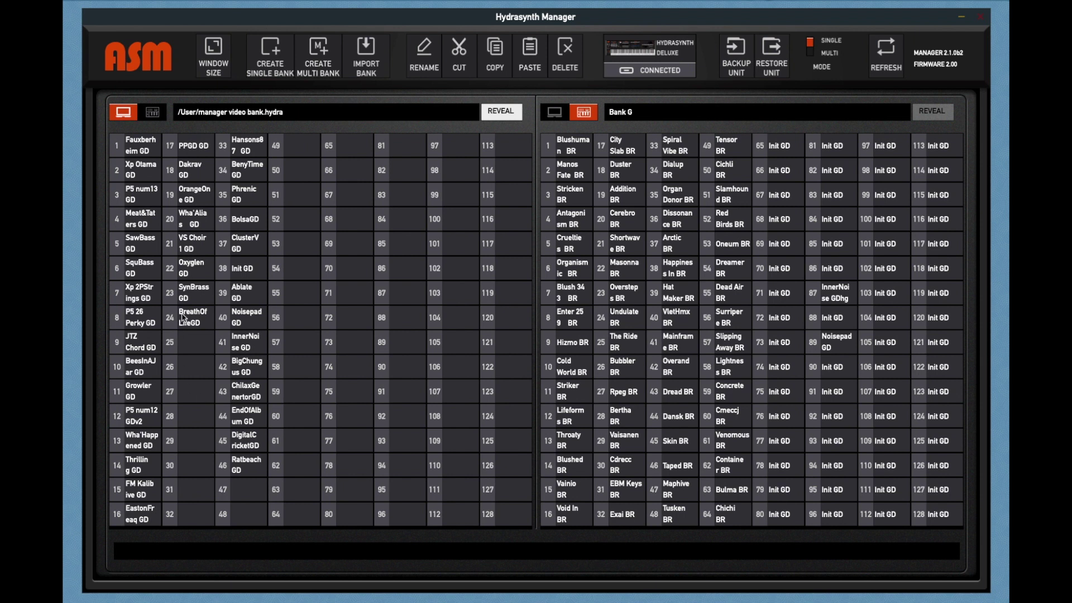
{"action": "left_click_drag", "start_coordinate": [204, 323], "coordinate": [240, 367]}
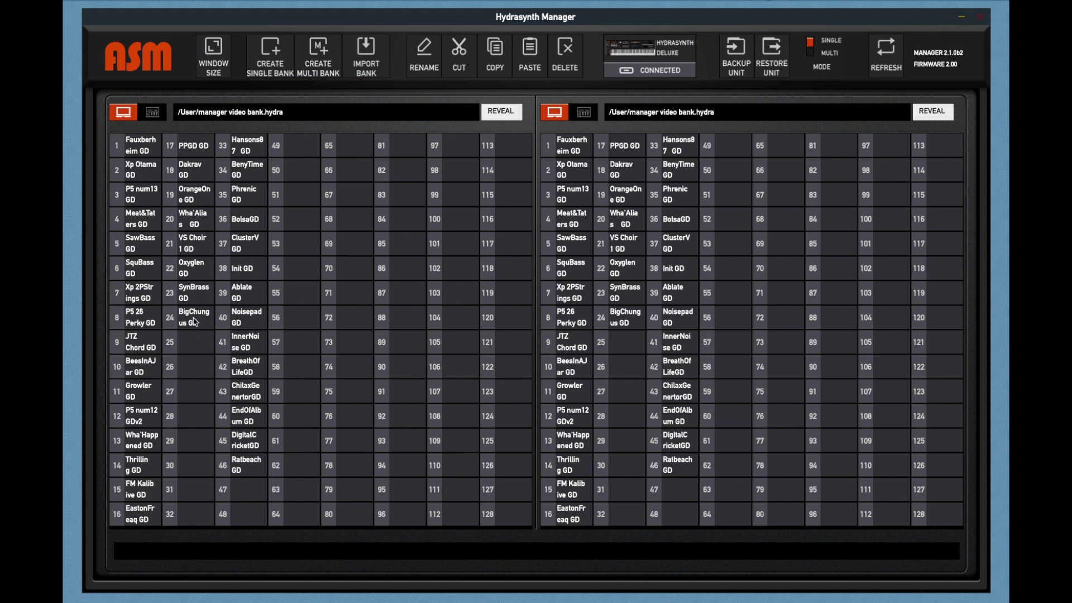
{"action": "left_click_drag", "start_coordinate": [194, 322], "coordinate": [666, 445]}
{"action": "left_click", "coordinate": [244, 268]}
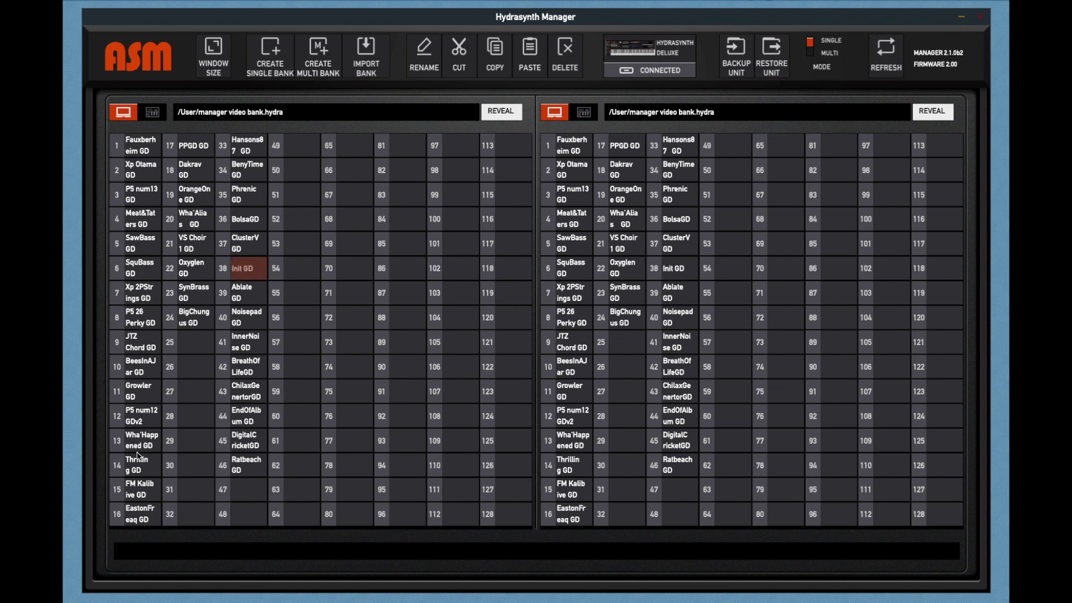
- Select patches in slots 5–14, starting at SawBass GD, and drag them toward slot 85
{"action": "left_click", "coordinate": [137, 248]}
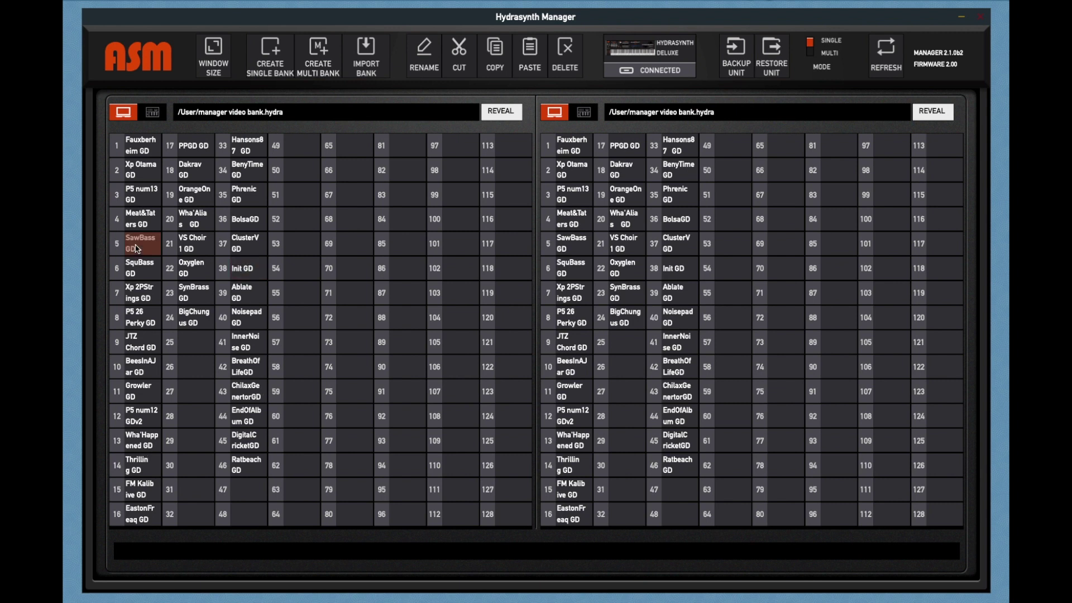
{"action": "left_click", "coordinate": [137, 472], "text": "shift"}
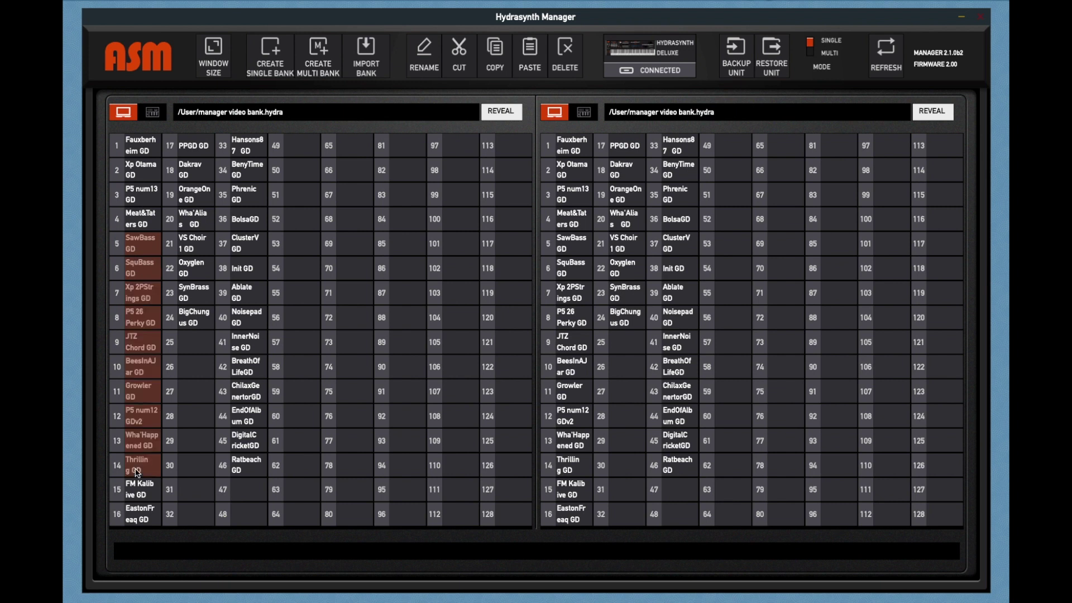
{"action": "left_click_drag", "start_coordinate": [137, 472], "coordinate": [407, 246]}
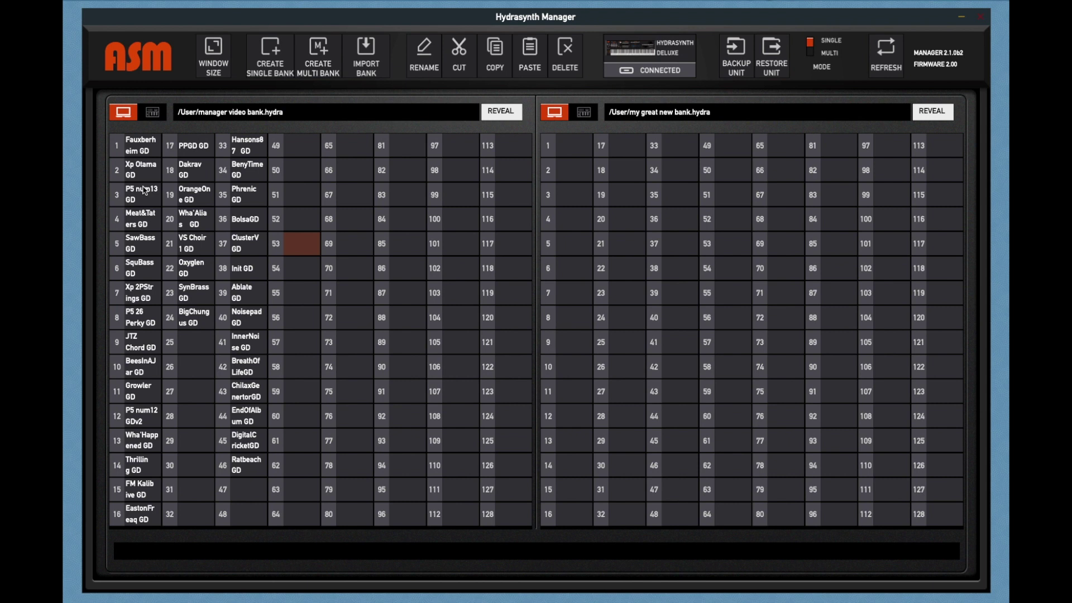
- Cmd-select eleven scattered patches, from P5 num13 GD through ChilaxGenertorGD, excluding Init GD
{"action": "left_click", "coordinate": [144, 191]}
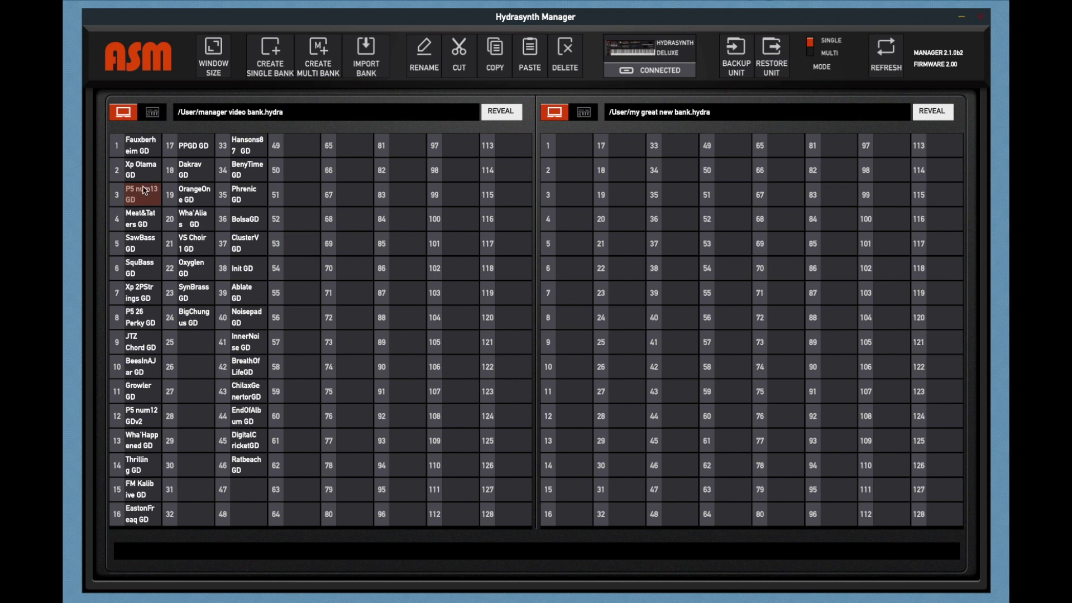
{"action": "left_click", "coordinate": [143, 244], "text": "ctrl"}
{"action": "left_click", "coordinate": [152, 301], "text": "ctrl"}
{"action": "left_click", "coordinate": [150, 364], "text": "ctrl"}
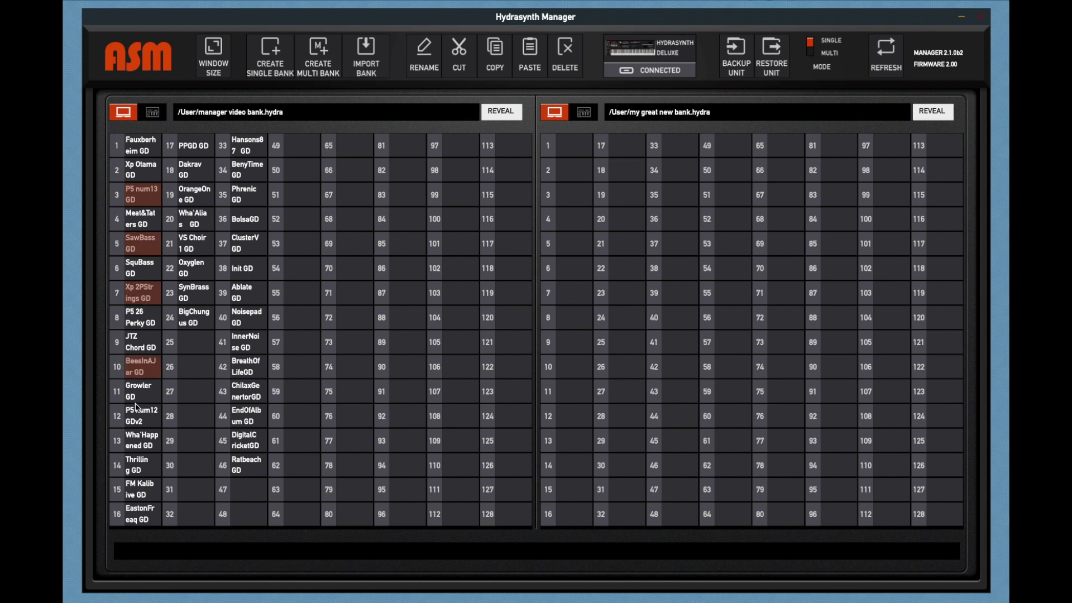
{"action": "left_click", "coordinate": [142, 436], "text": "ctrl"}
{"action": "left_click", "coordinate": [142, 489], "text": "ctrl"}
{"action": "left_click", "coordinate": [189, 322], "text": "ctrl"}
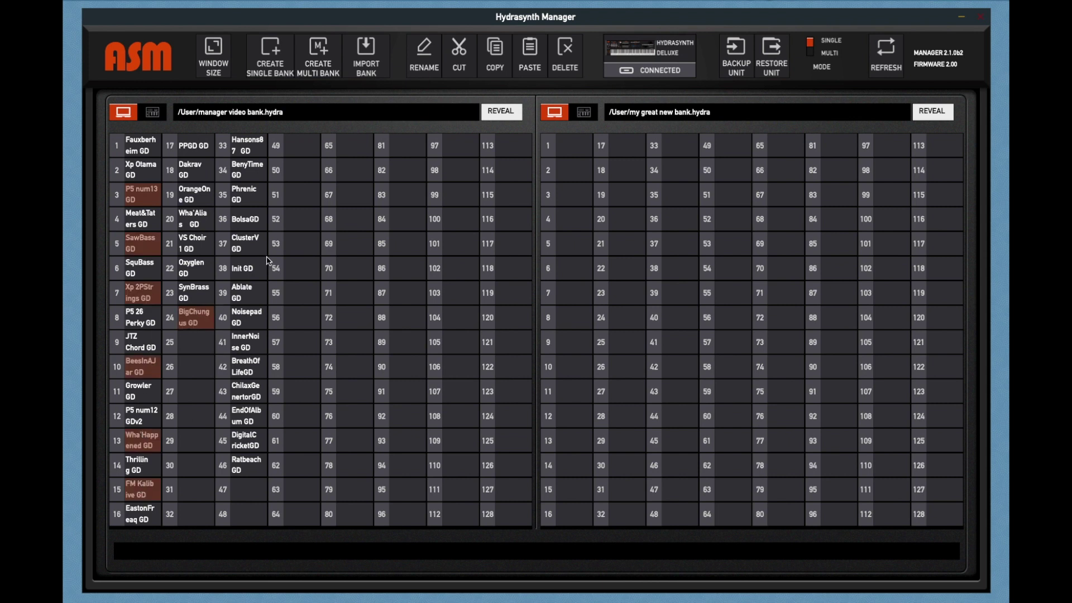
{"action": "left_click", "coordinate": [244, 274], "text": "ctrl"}
{"action": "left_click", "coordinate": [245, 237], "text": "ctrl"}
{"action": "left_click", "coordinate": [250, 188], "text": "ctrl"}
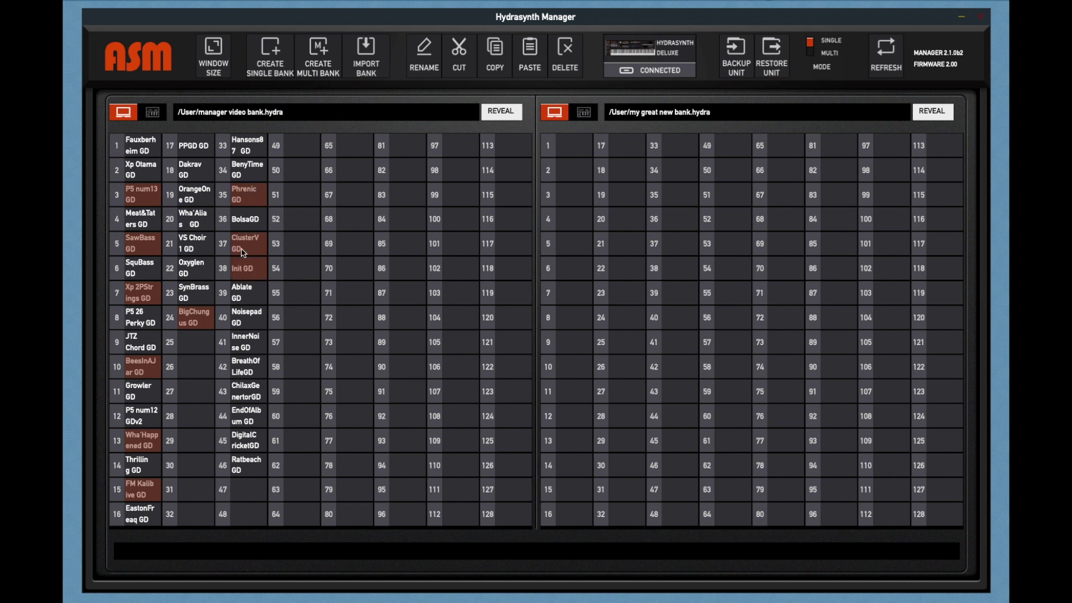
{"action": "left_click", "coordinate": [246, 276], "text": "ctrl"}
{"action": "left_click", "coordinate": [247, 349], "text": "ctrl"}
{"action": "left_click", "coordinate": [248, 396], "text": "ctrl"}
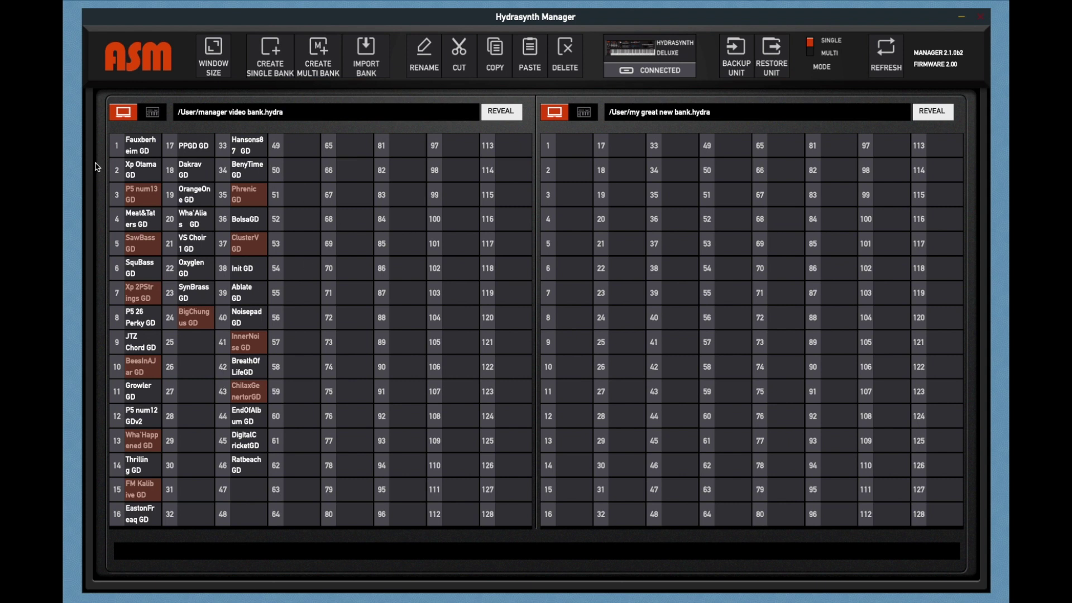
- Gather the selection into slots 81–91, undo that, then drag it into my great new bank
{"action": "left_click_drag", "start_coordinate": [137, 198], "coordinate": [405, 153]}
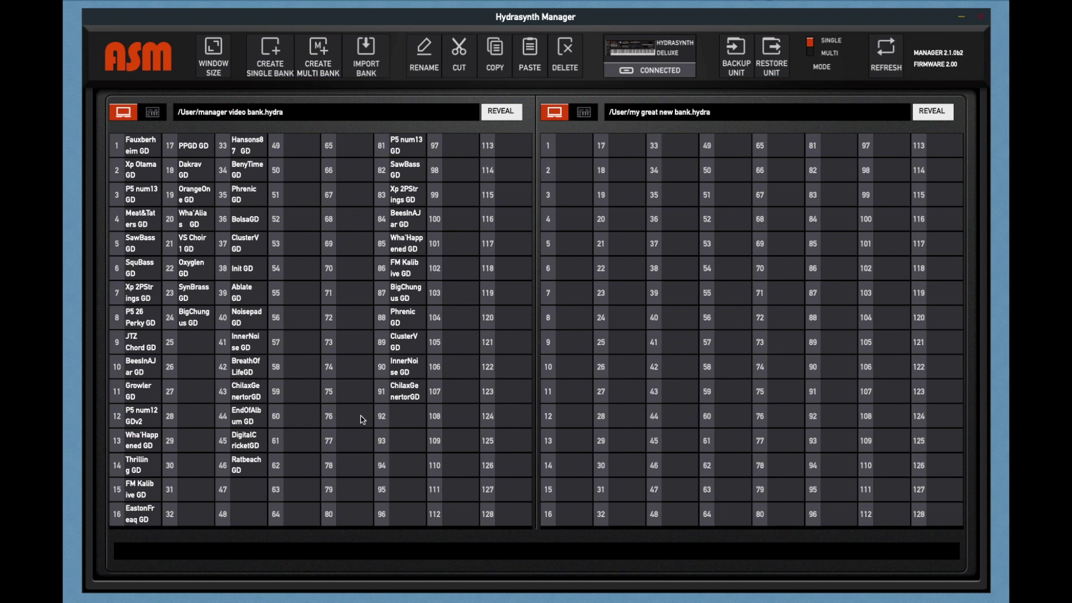
{"action": "key", "text": "ctrl+z"}
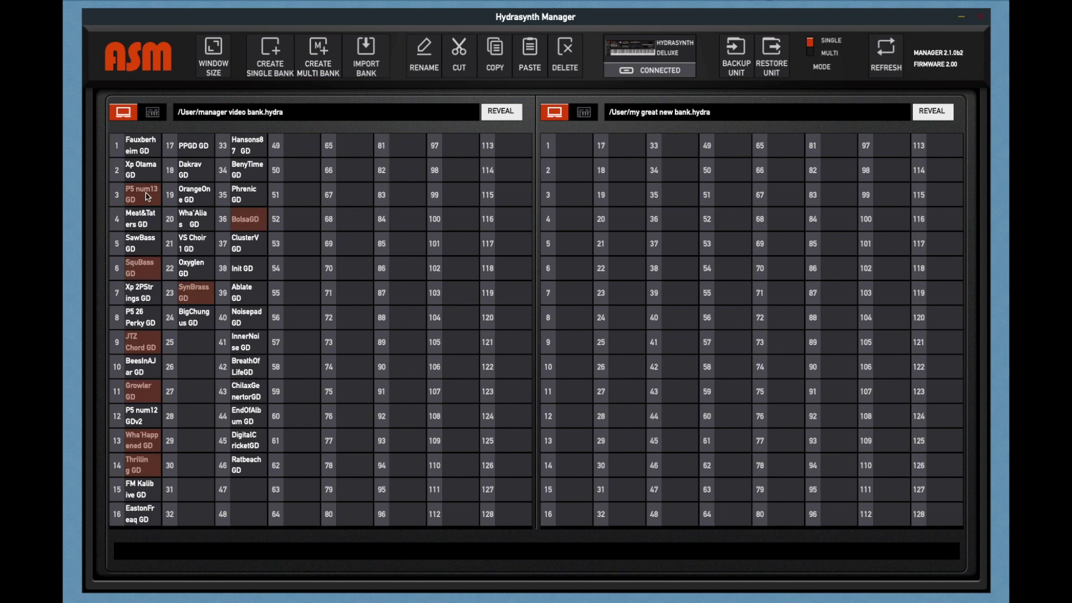
{"action": "left_click_drag", "start_coordinate": [147, 196], "coordinate": [624, 170]}
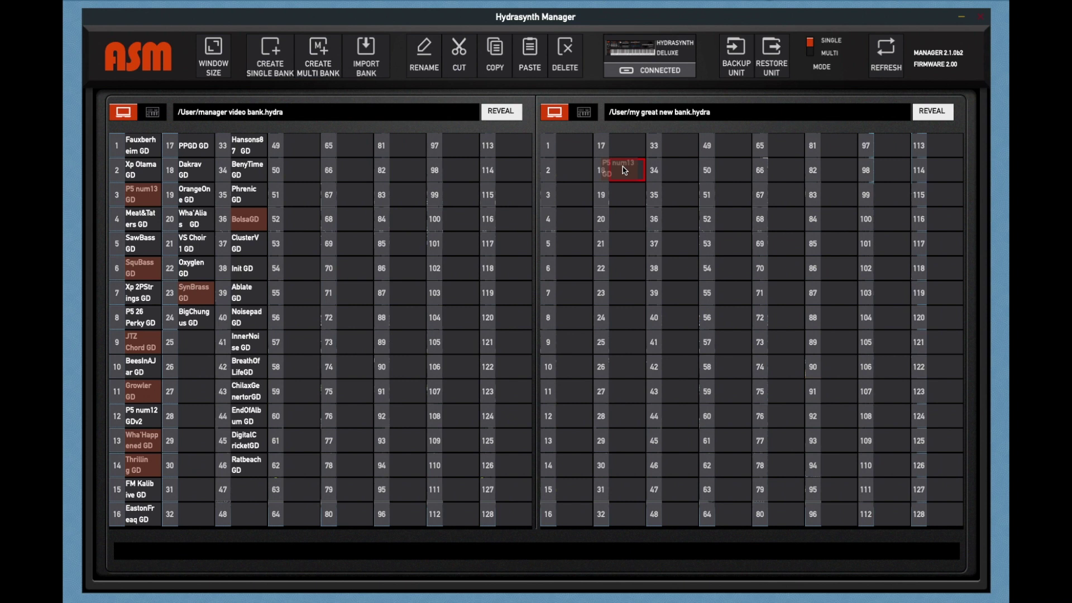
- Drop the gathered patches into slots 18–25 of my great new bank
{"action": "left_click_drag", "start_coordinate": [624, 170], "coordinate": [625, 171]}
{"action": "left_click", "coordinate": [628, 178]}
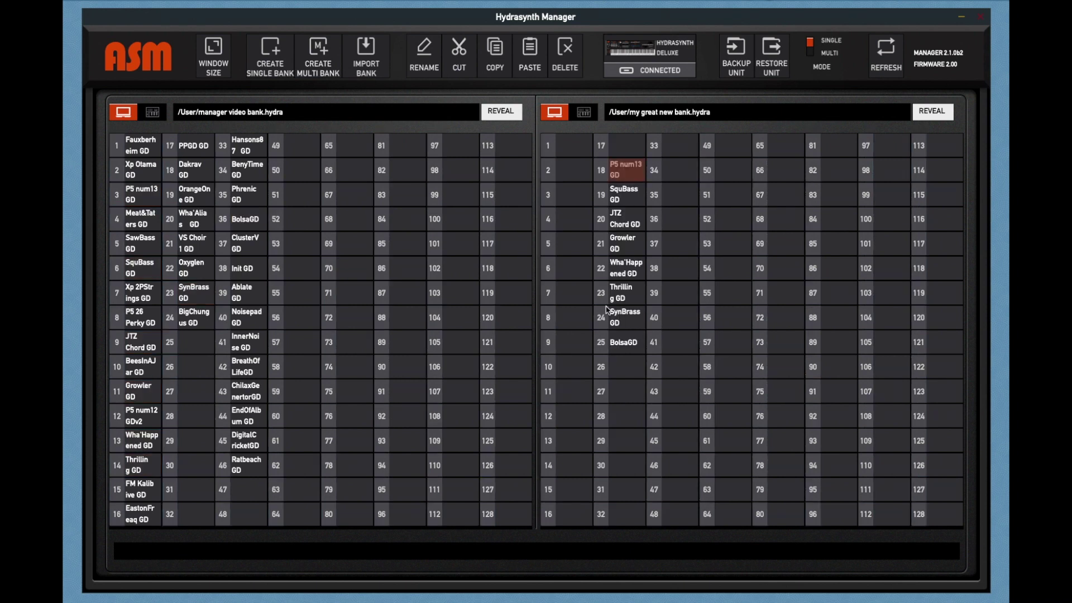
{"action": "left_click", "coordinate": [622, 350], "text": "shift"}
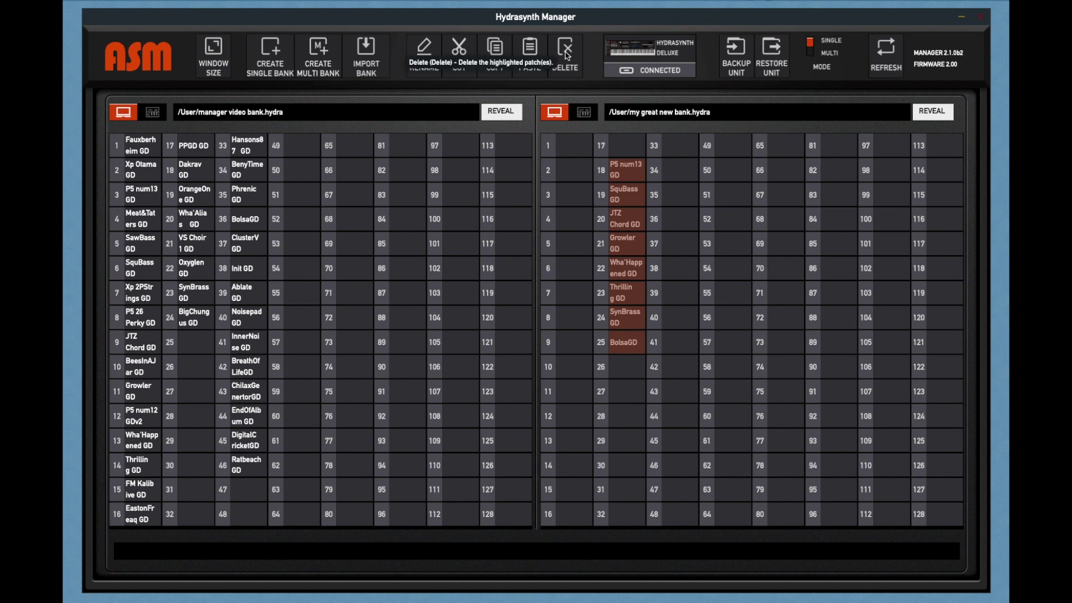
- Select slots 18 through 25 in the new bank and delete them
{"action": "left_click", "coordinate": [575, 178]}
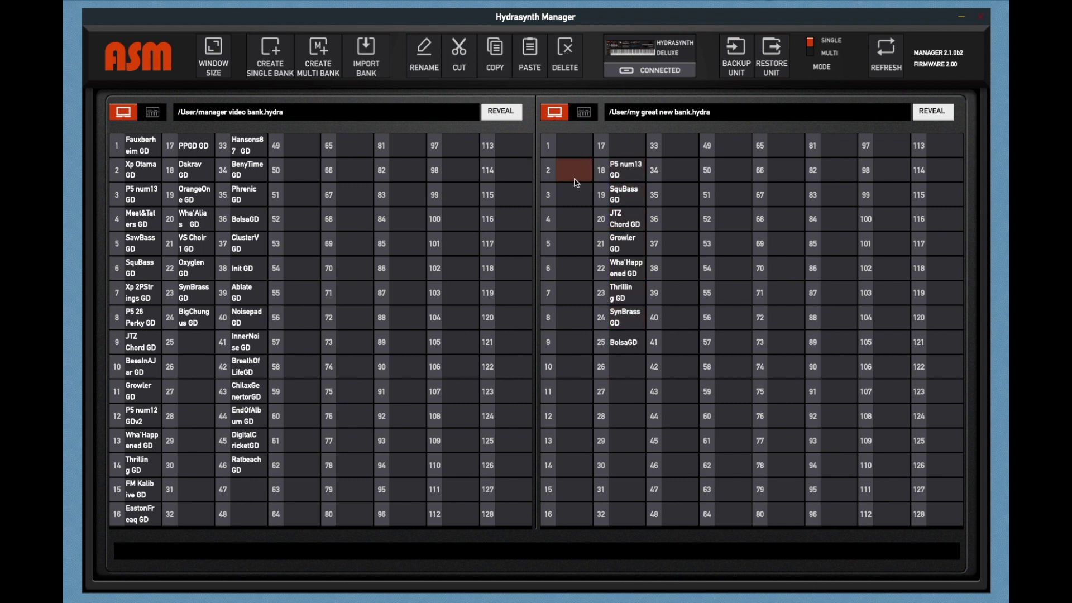
{"action": "left_click", "coordinate": [626, 167]}
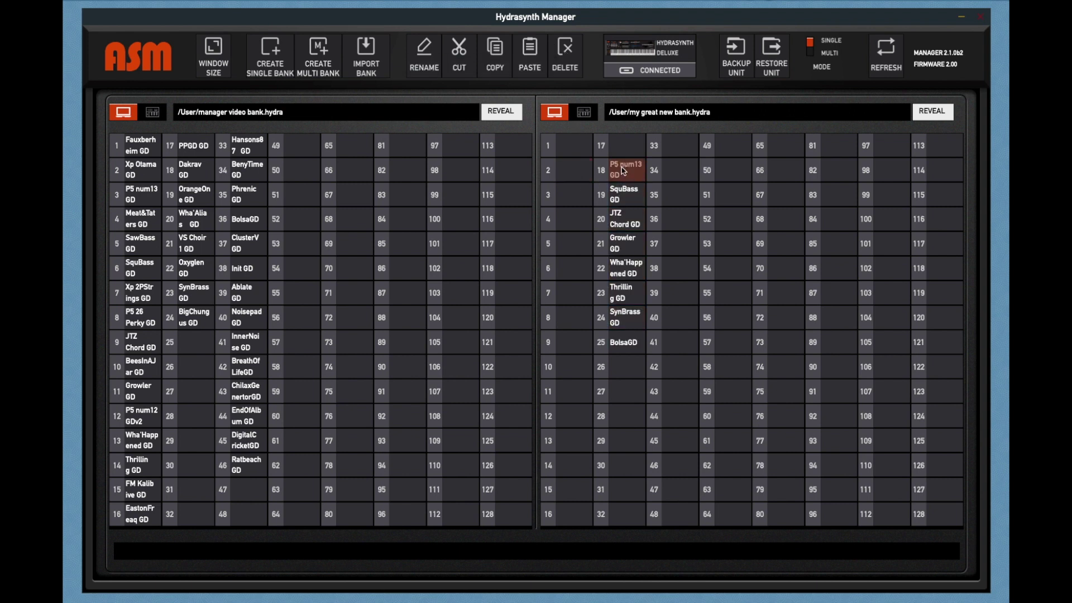
{"action": "left_click", "coordinate": [627, 344], "text": "shift"}
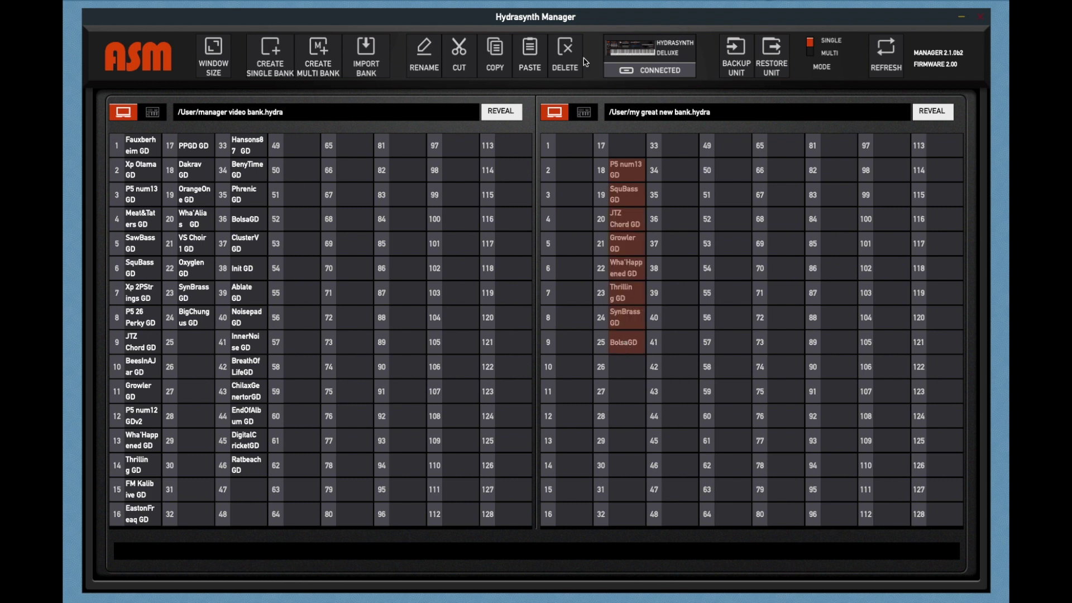
{"action": "left_click", "coordinate": [569, 51]}
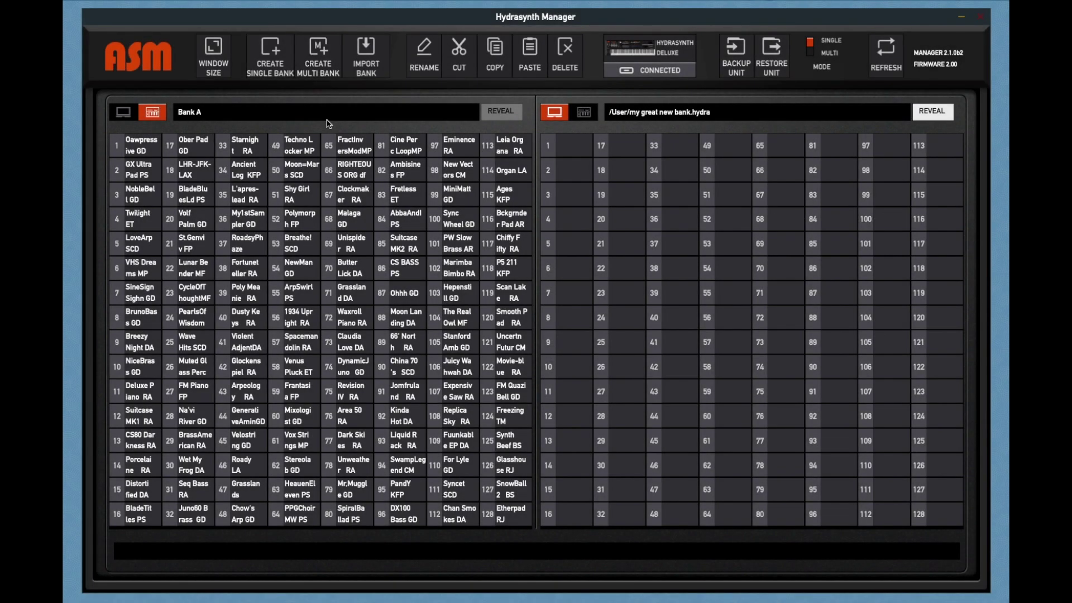
- Reload the synth's Bank A in the left panel
{"action": "left_click", "coordinate": [140, 171]}
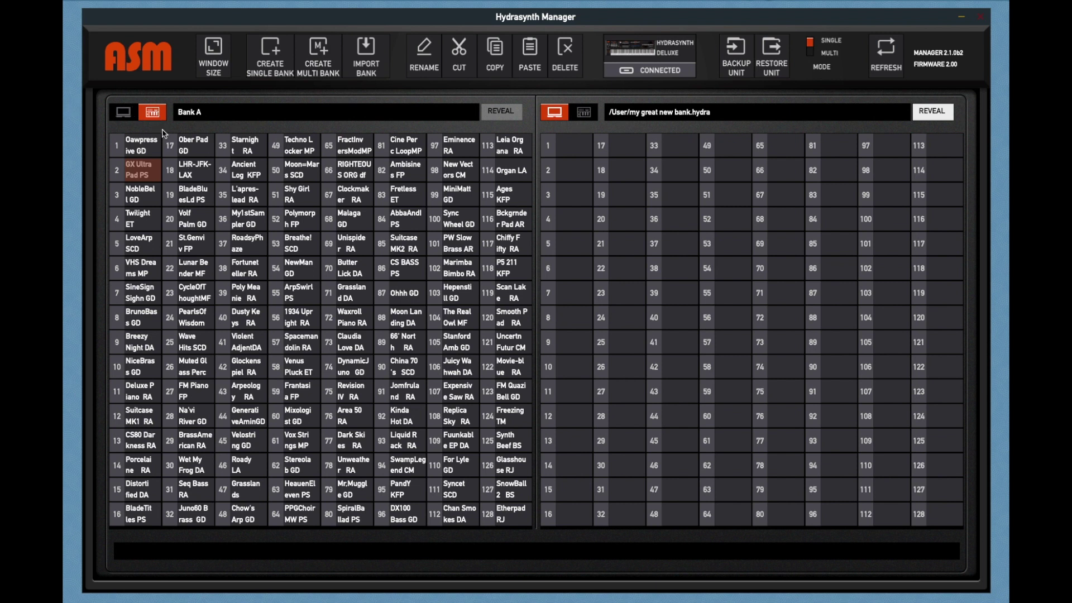
{"action": "left_click", "coordinate": [152, 112]}
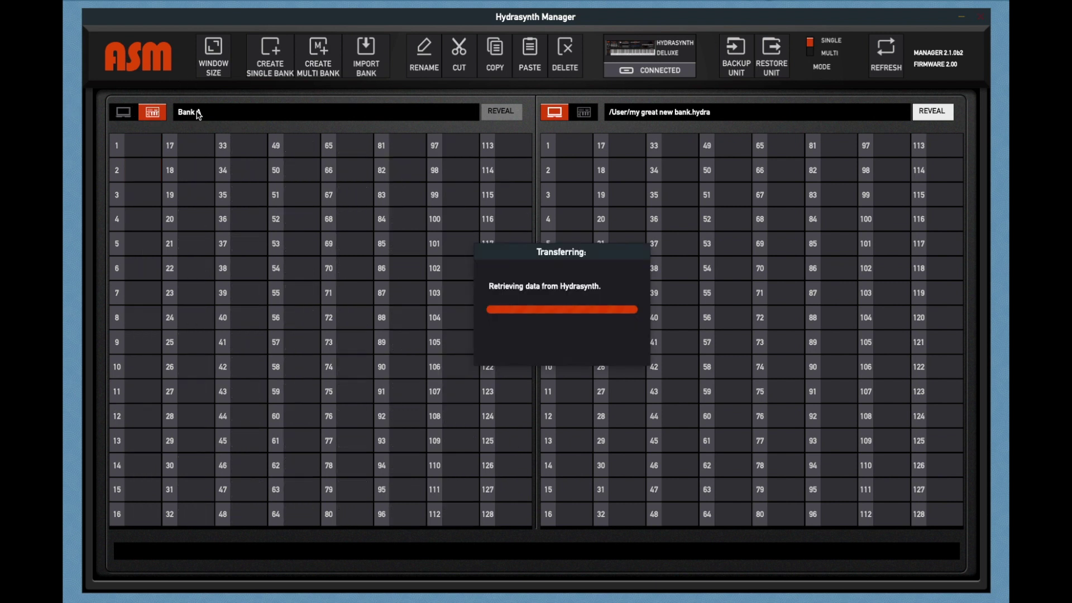
{"action": "left_click", "coordinate": [201, 116]}
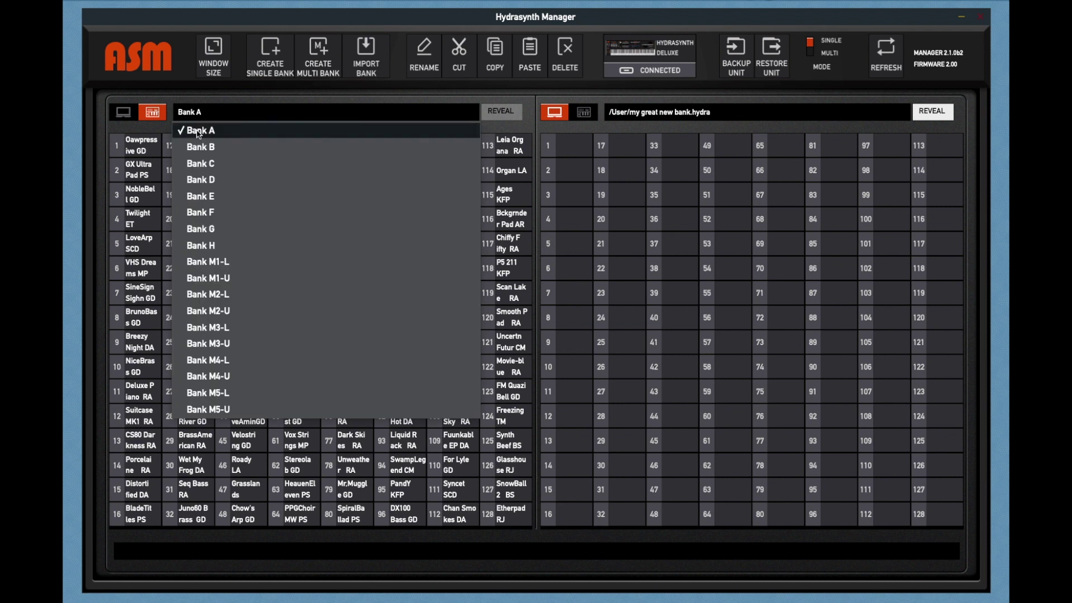
{"action": "left_click", "coordinate": [200, 133]}
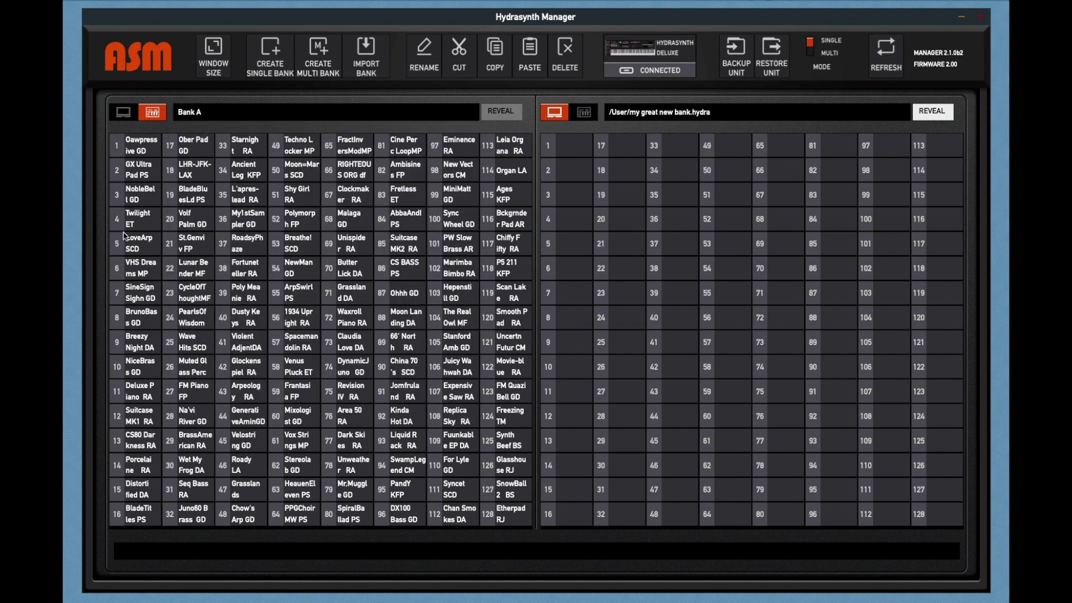
- Copy NobleBell GD, VHS Dreams MP, NiceBrass GD and Suitcase MK1 RA into new-bank slots 1–4
{"action": "left_click", "coordinate": [142, 201]}
{"action": "left_click_drag", "start_coordinate": [142, 200], "coordinate": [571, 147]}
{"action": "left_click_drag", "start_coordinate": [144, 274], "coordinate": [575, 174]}
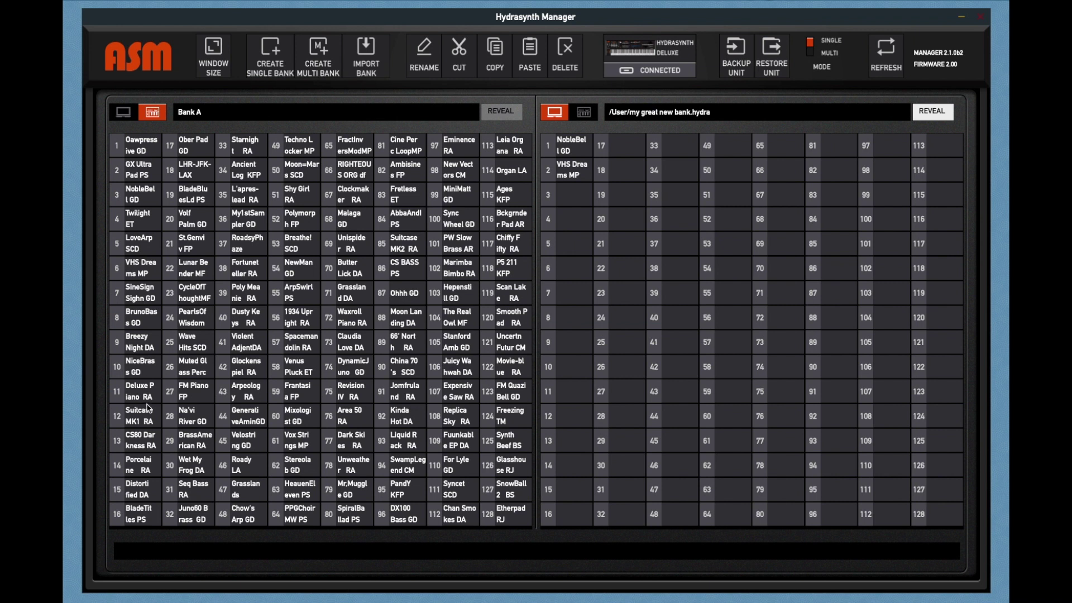
{"action": "left_click_drag", "start_coordinate": [143, 368], "coordinate": [575, 198]}
{"action": "left_click_drag", "start_coordinate": [132, 425], "coordinate": [577, 231]}
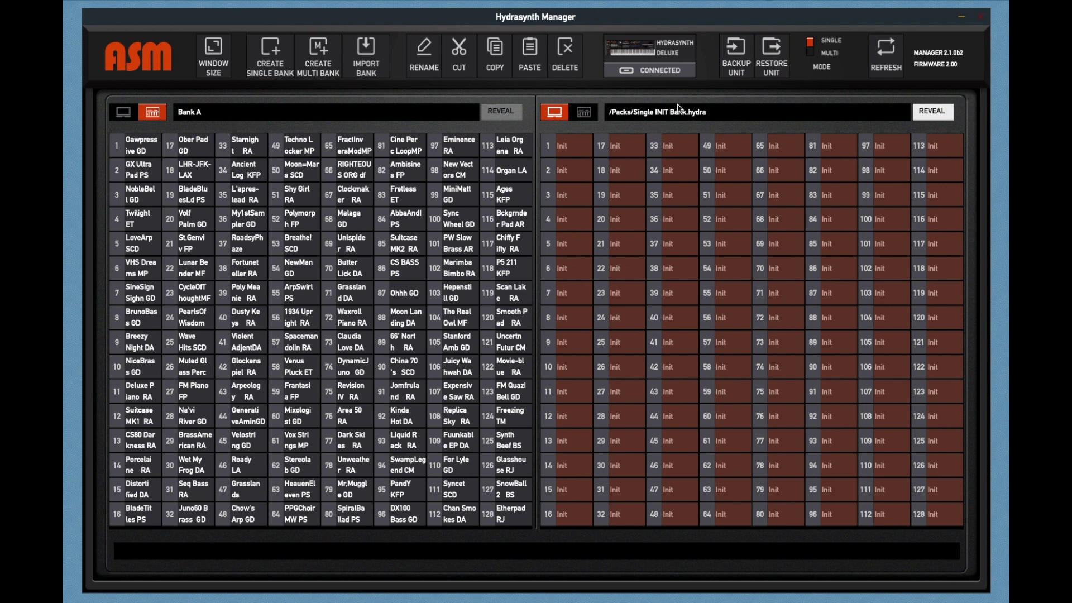
- Select all 128 Init patches of the Single INIT Bank and copy them onto Bank A slot 1
{"action": "left_click", "coordinate": [698, 114]}
{"action": "mouse_move", "coordinate": [687, 133]}
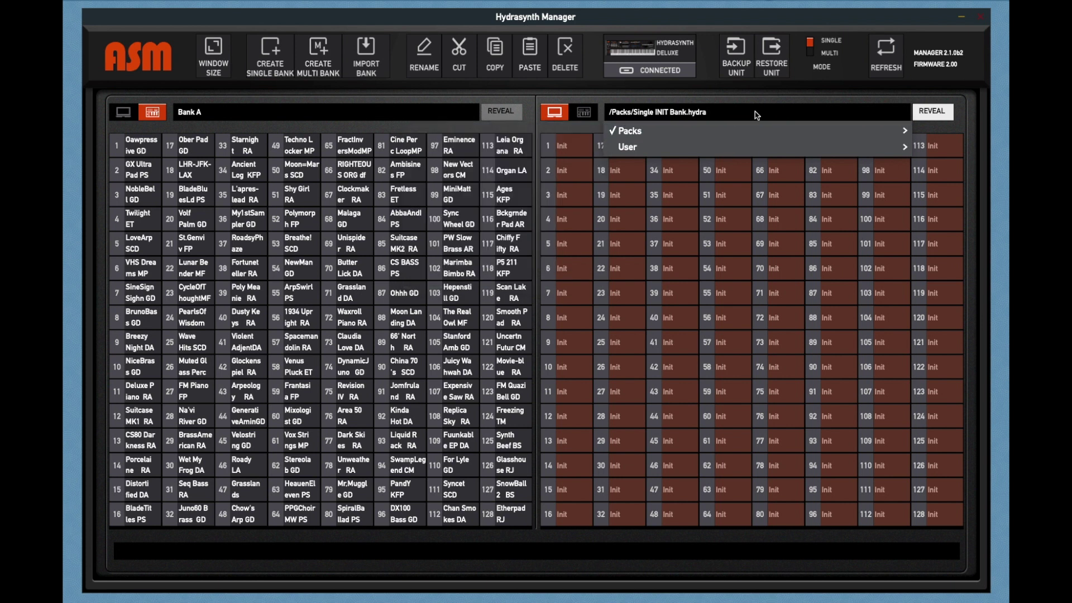
{"action": "left_click", "coordinate": [574, 149]}
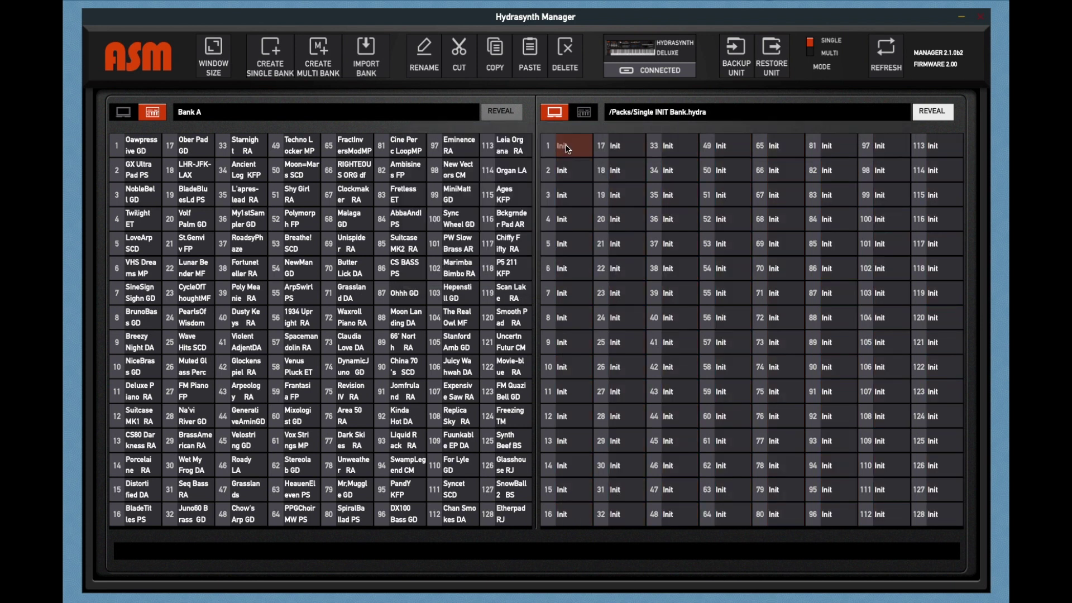
{"action": "left_click", "coordinate": [941, 516], "text": "shift"}
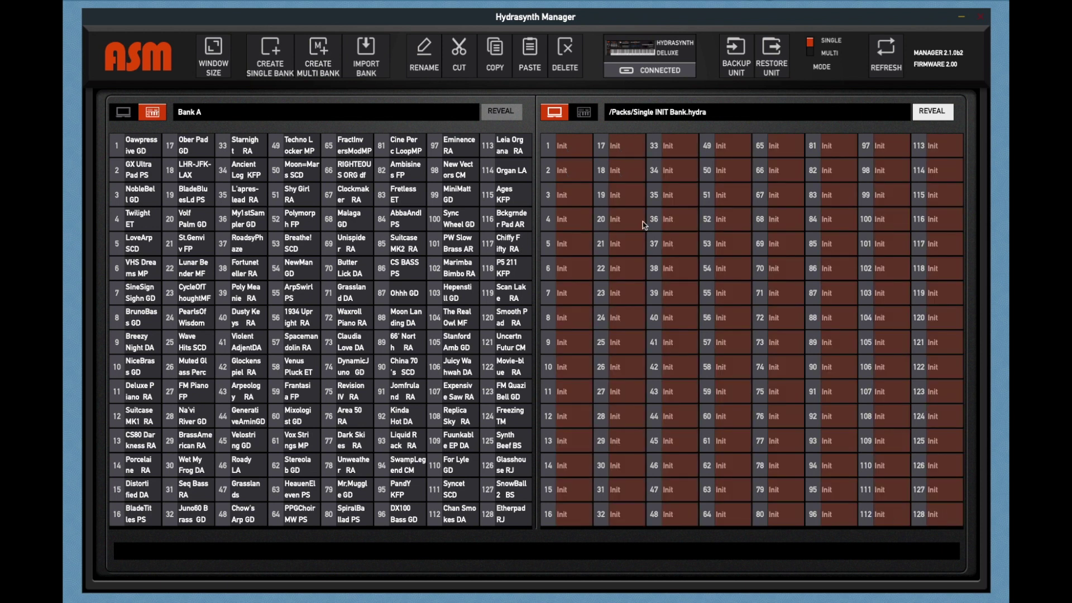
{"action": "left_click_drag", "start_coordinate": [484, 162], "coordinate": [144, 147]}
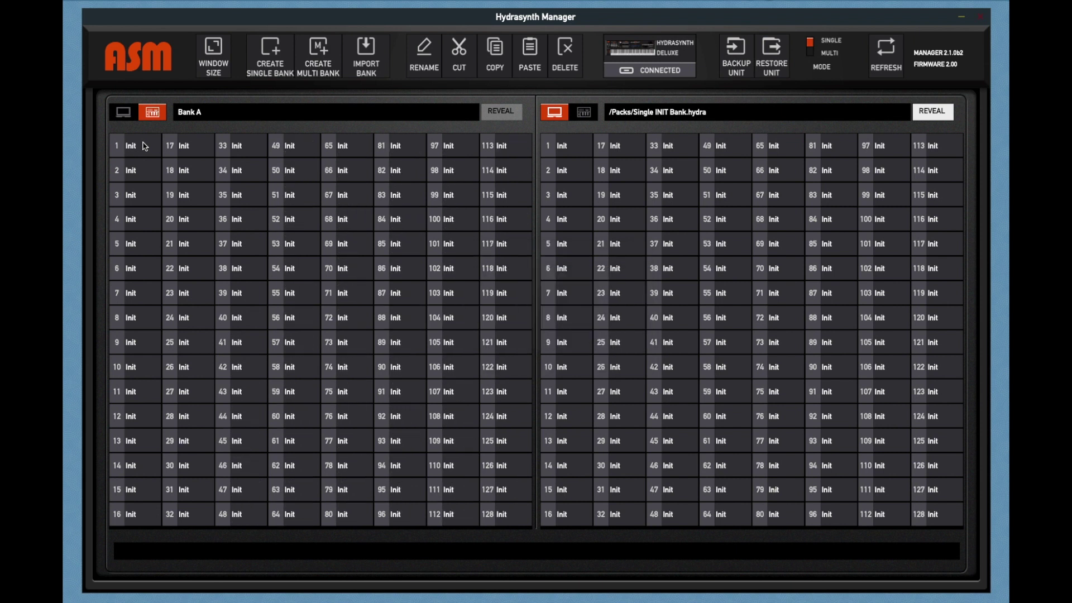
- Reload Bank A to confirm every slot now holds Init
{"action": "left_click", "coordinate": [237, 112]}
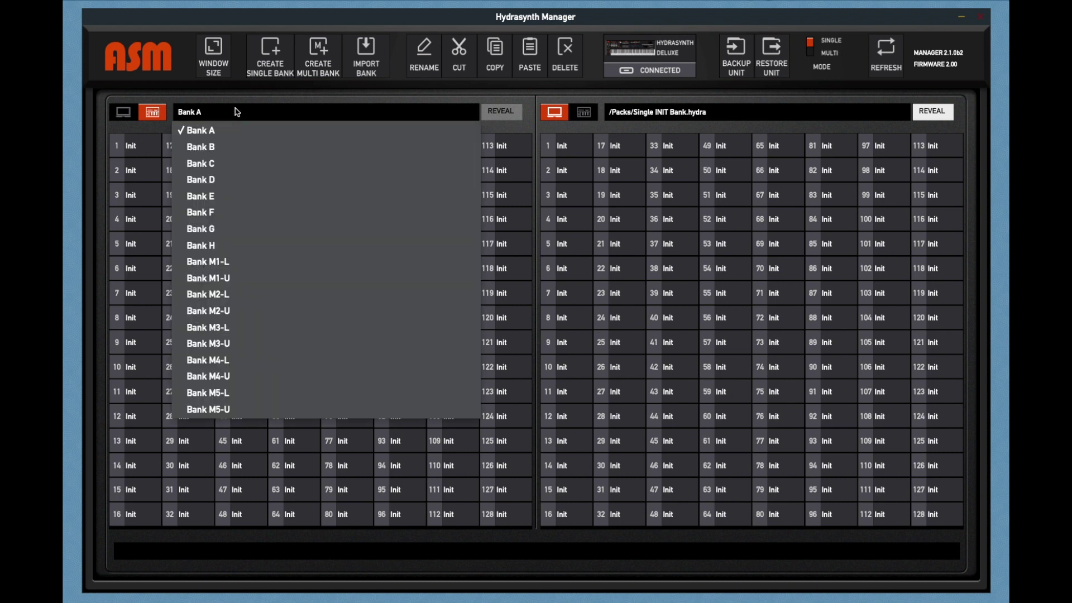
{"action": "left_click", "coordinate": [237, 135]}
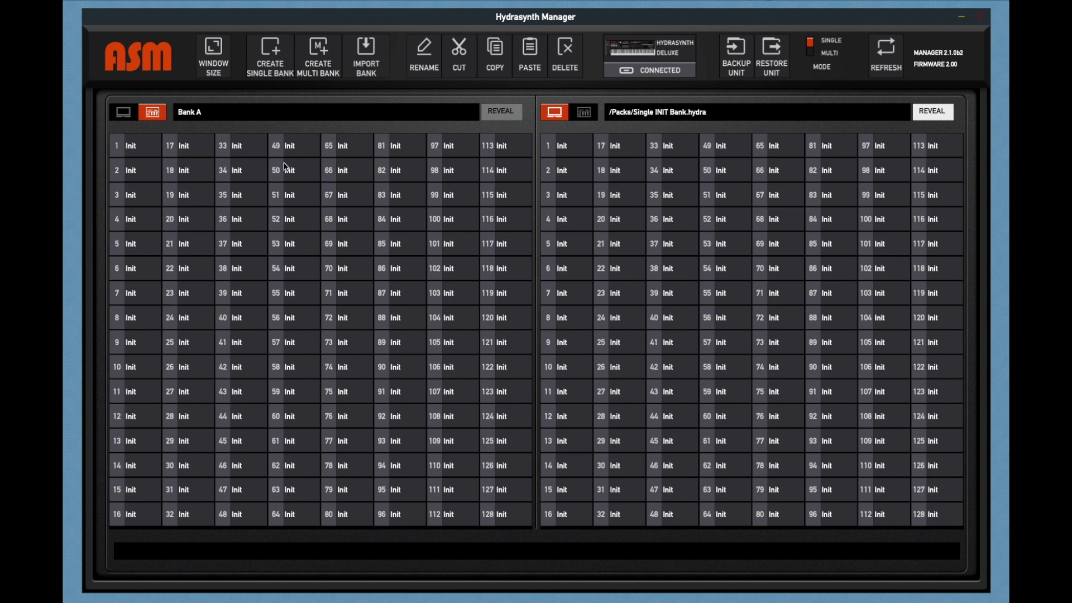
{"action": "left_click", "coordinate": [635, 118]}
- Load Single Factory Bank A 2.0.hydra and copy all 128 of its patches back onto Bank A
{"action": "mouse_move", "coordinate": [625, 132]}
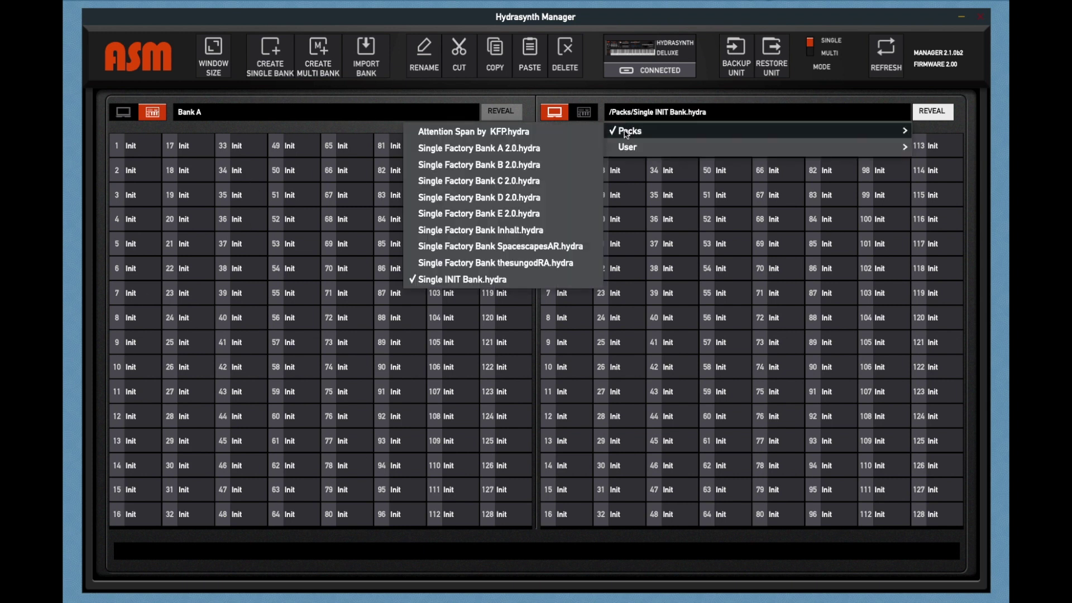
{"action": "left_click", "coordinate": [525, 150]}
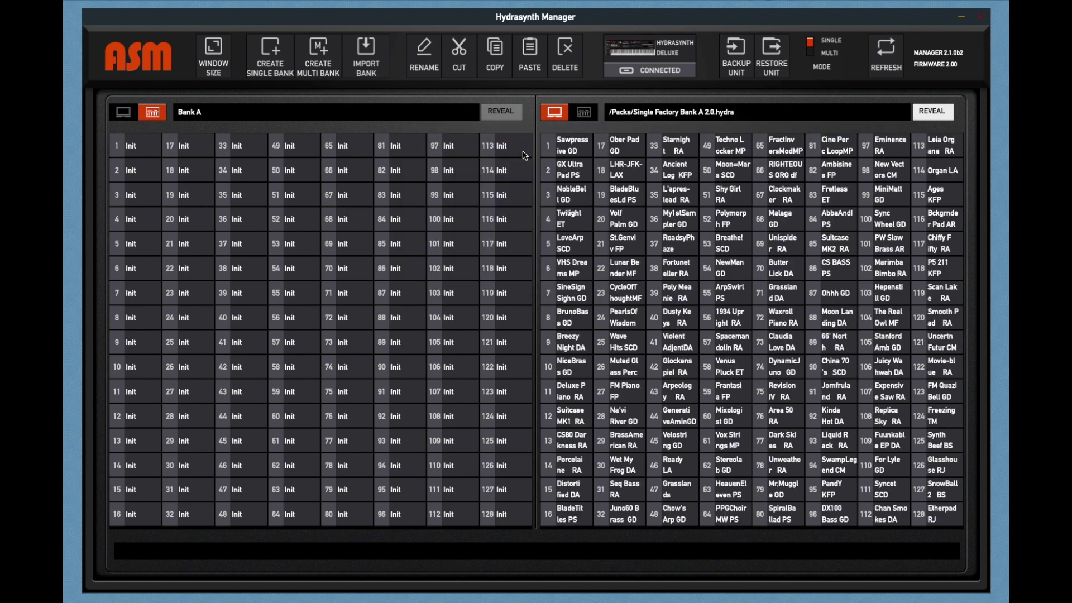
{"action": "left_click", "coordinate": [576, 145]}
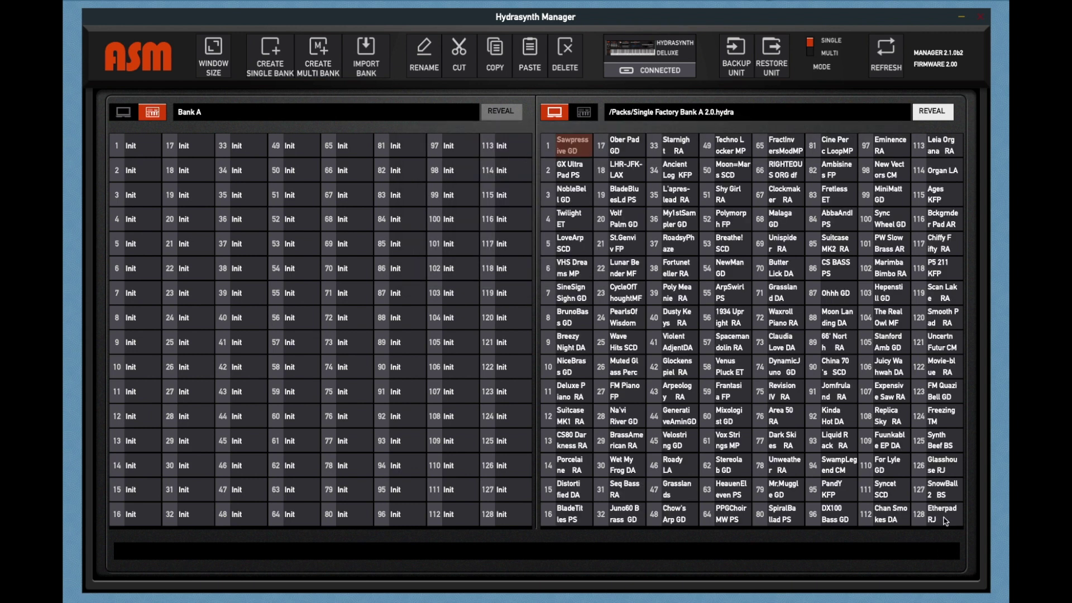
{"action": "left_click", "coordinate": [946, 521]}
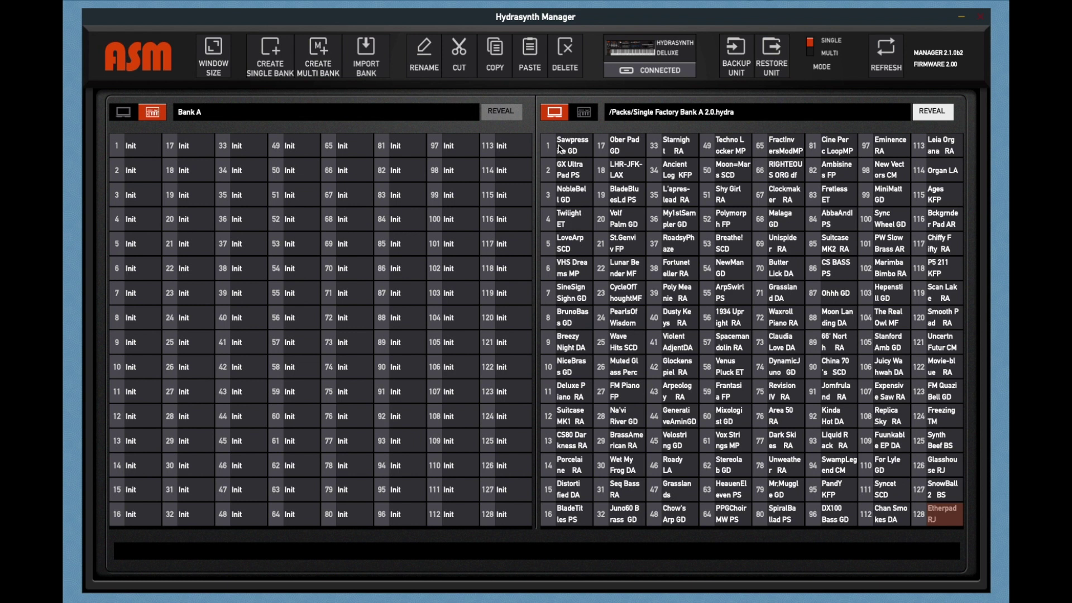
{"action": "left_click", "coordinate": [560, 148]}
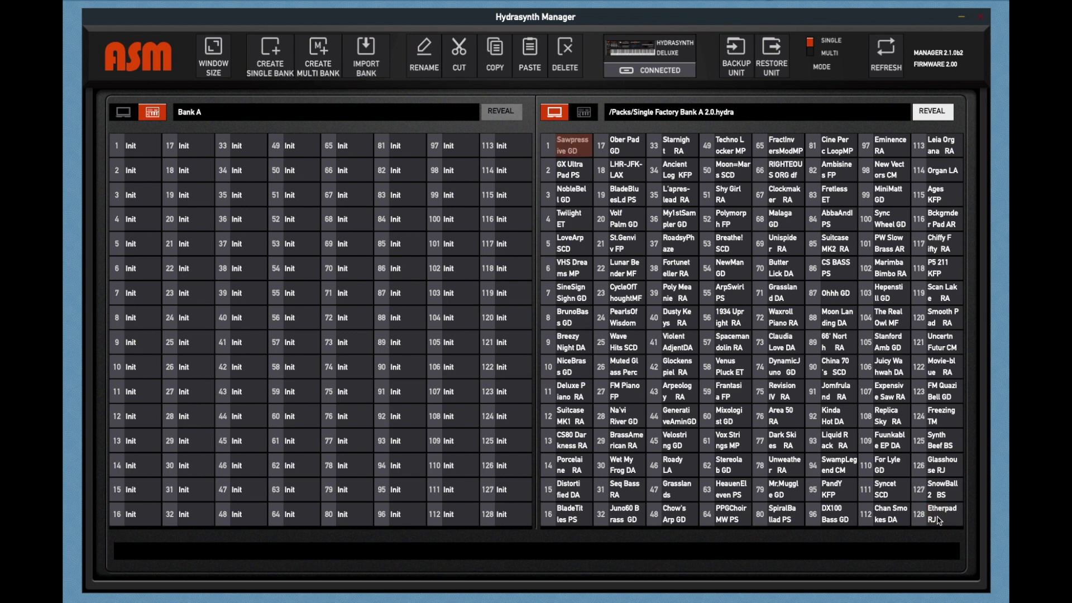
{"action": "left_click", "coordinate": [940, 521], "text": "shift"}
{"action": "left_click_drag", "start_coordinate": [575, 154], "coordinate": [134, 148]}
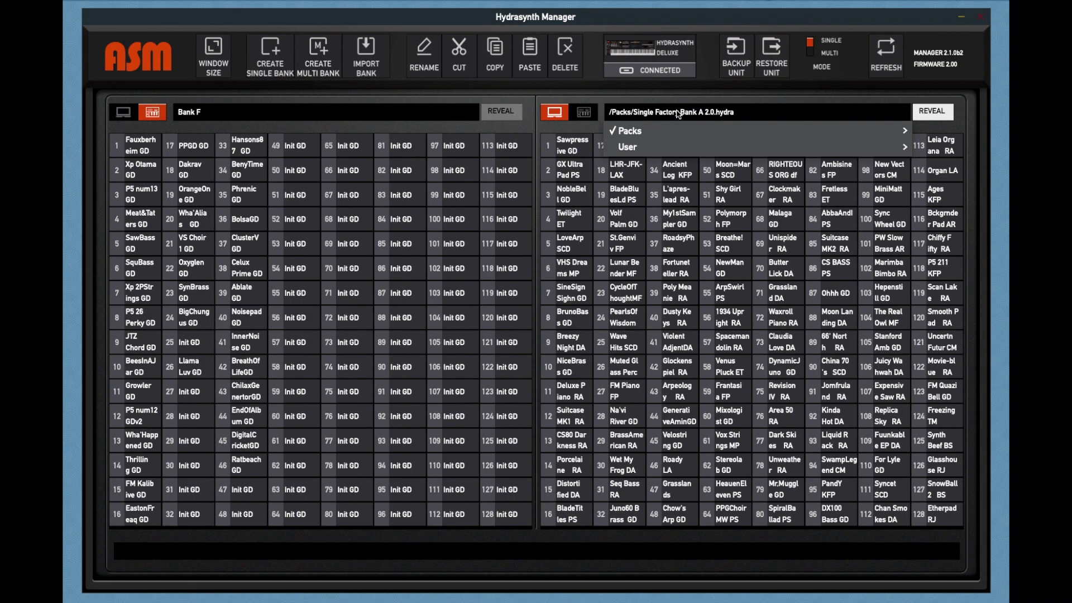
{"action": "left_click", "coordinate": [666, 113]}
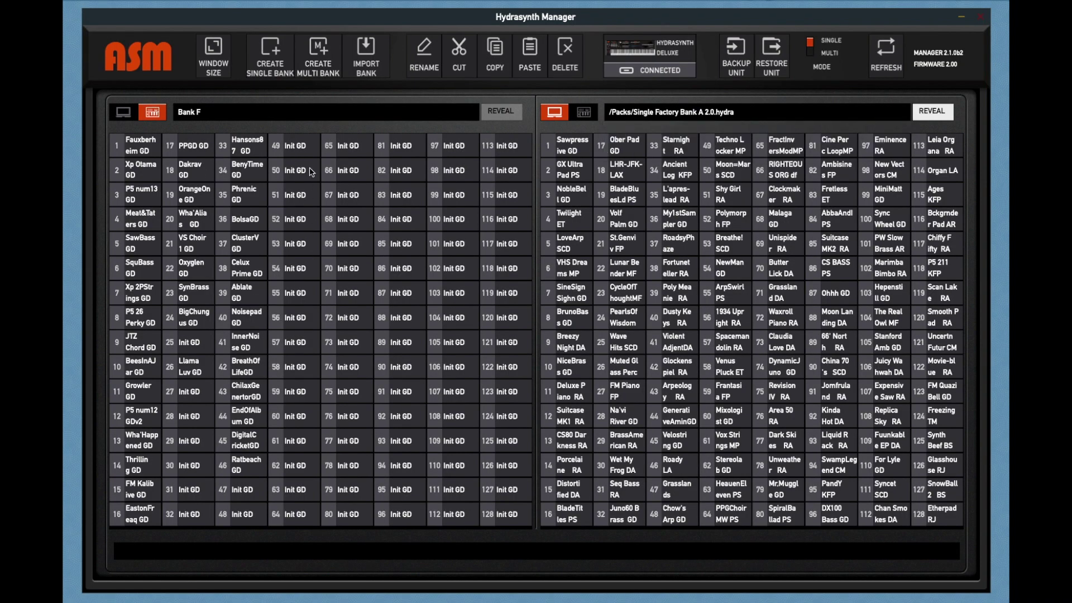
- Create a new single bank named 'My new init bank'
{"action": "left_click", "coordinate": [271, 56]}
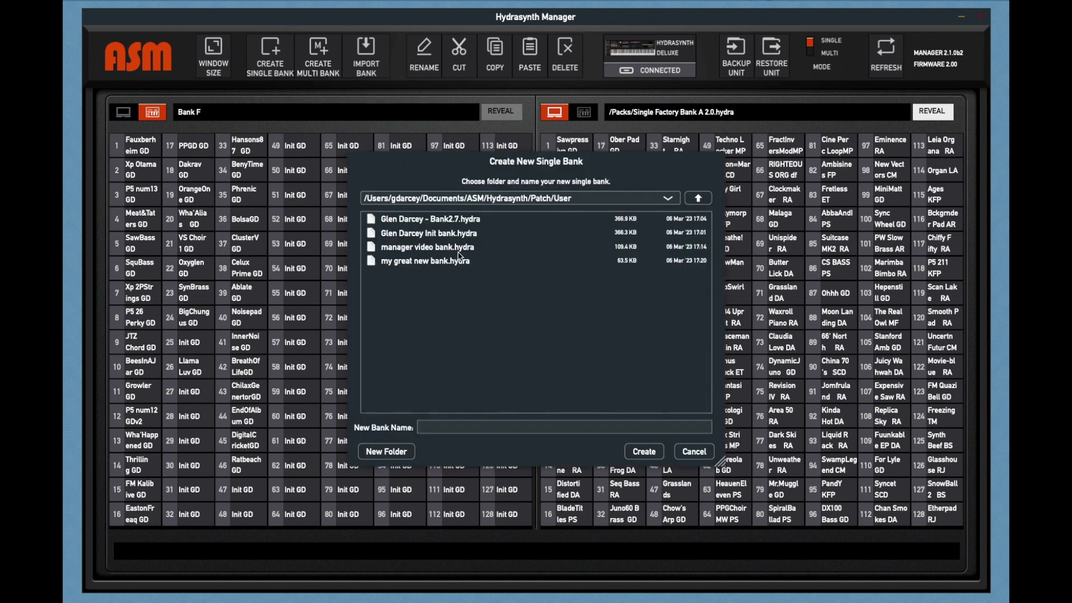
{"action": "left_click", "coordinate": [489, 423]}
{"action": "type", "text": "My n"}
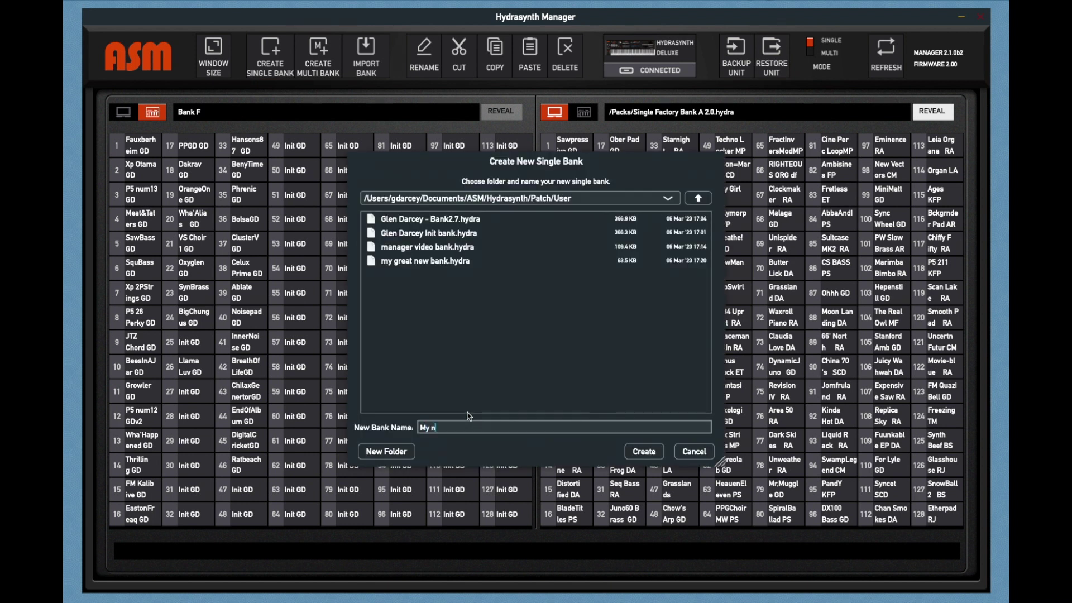
{"action": "type", "text": "ew in"}
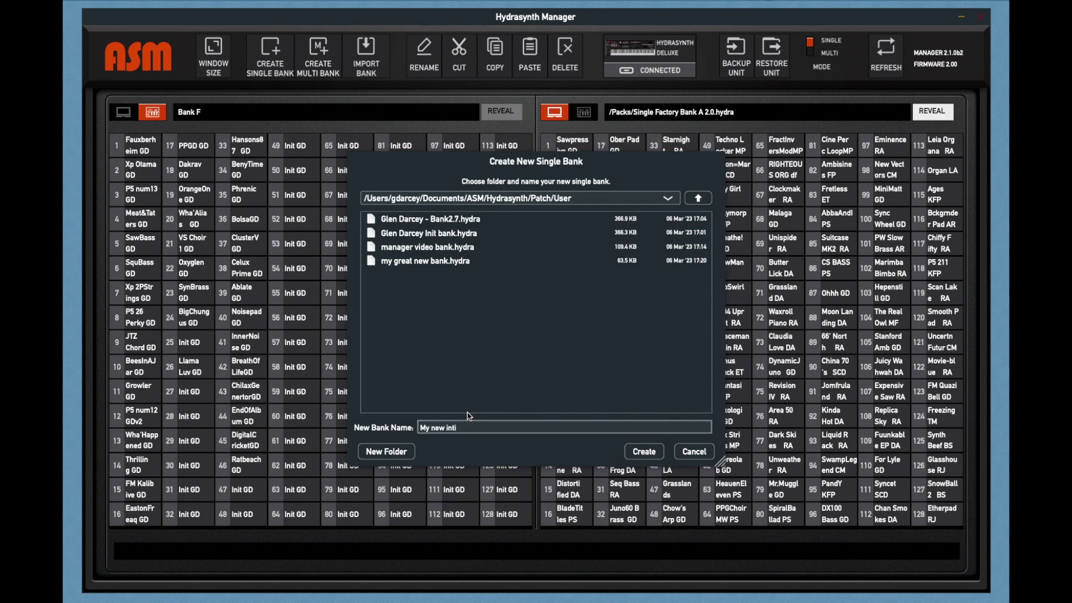
{"action": "type", "text": "it bank"}
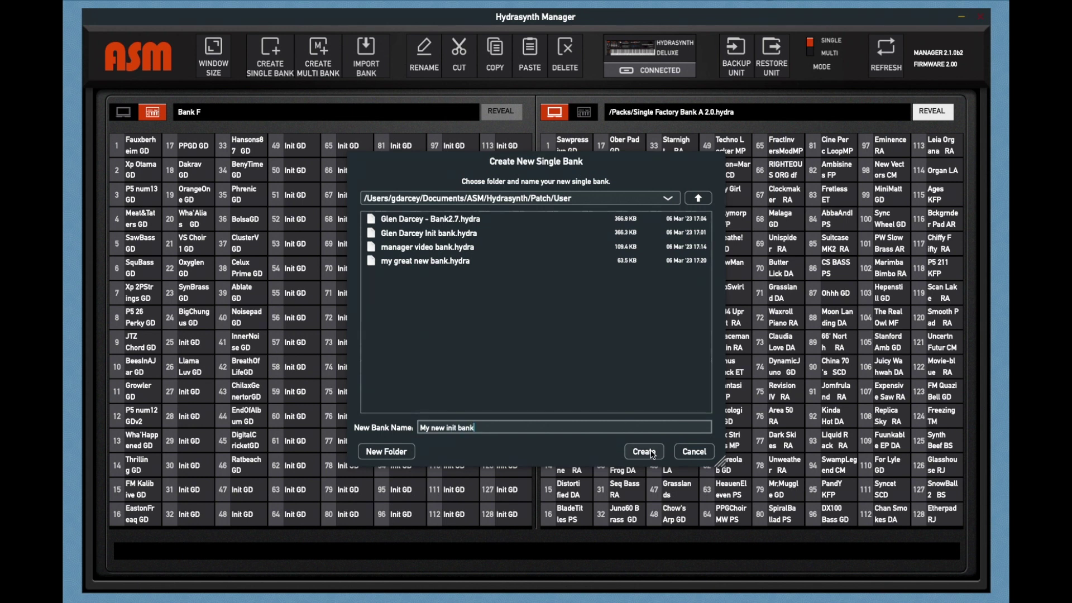
{"action": "left_click", "coordinate": [644, 452]}
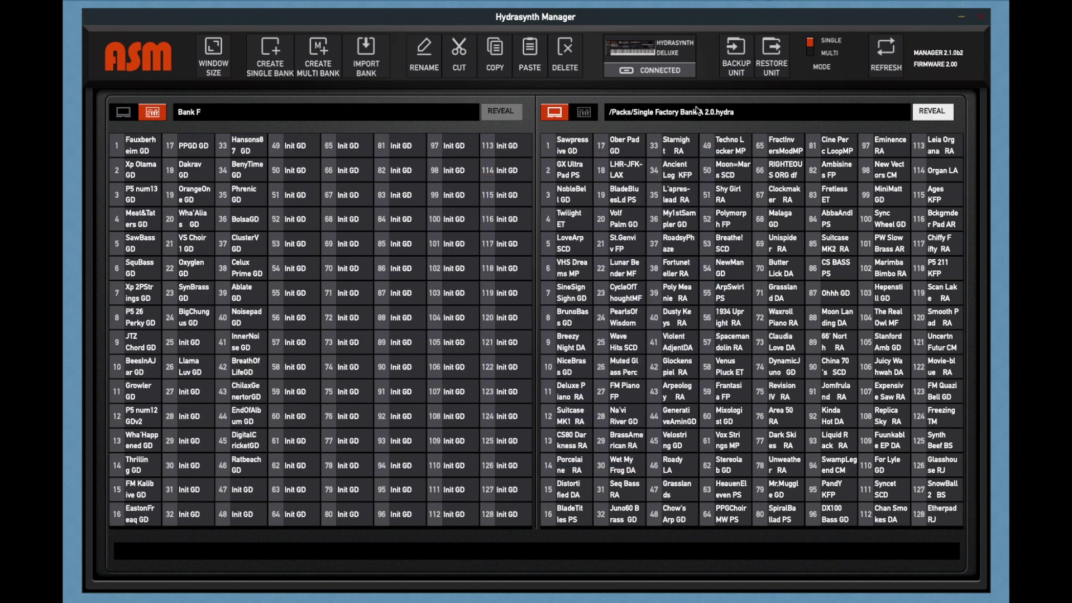
- Open User > My new init bank.hydra in the right pane
{"action": "left_click", "coordinate": [697, 111]}
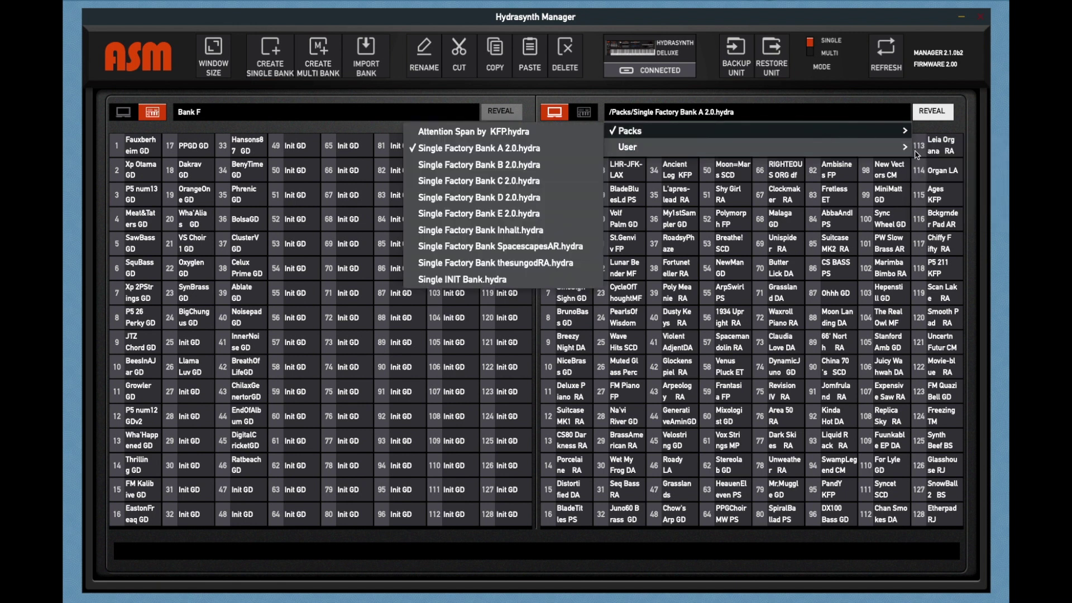
{"action": "mouse_move", "coordinate": [895, 152]}
{"action": "left_click", "coordinate": [967, 215]}
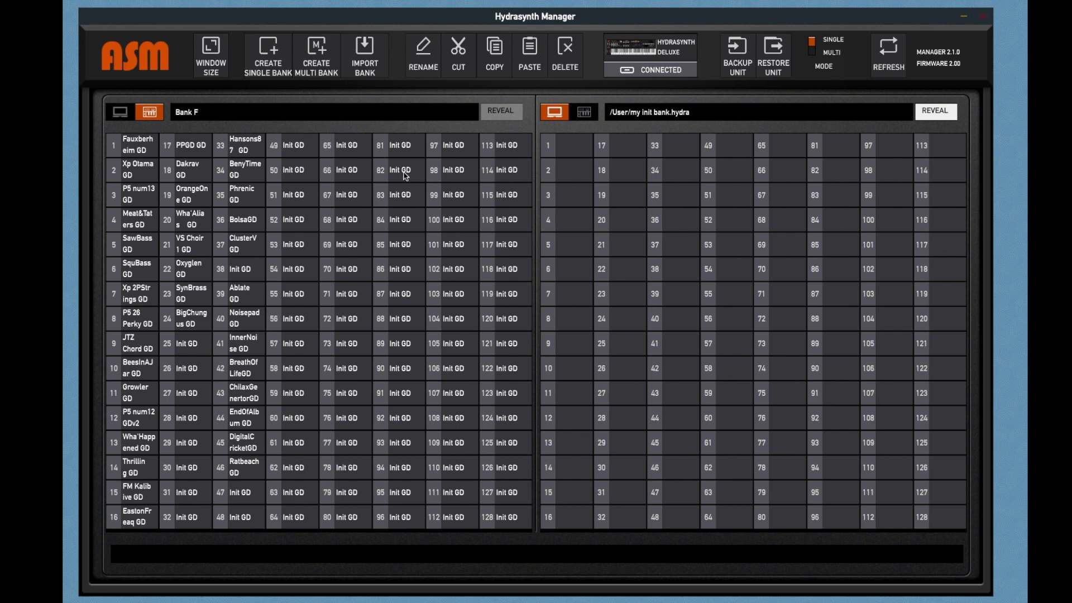
- Copy Init GD from Bank F slot 82 and paste it into all 128 slots of My new init bank
{"action": "left_click", "coordinate": [406, 173]}
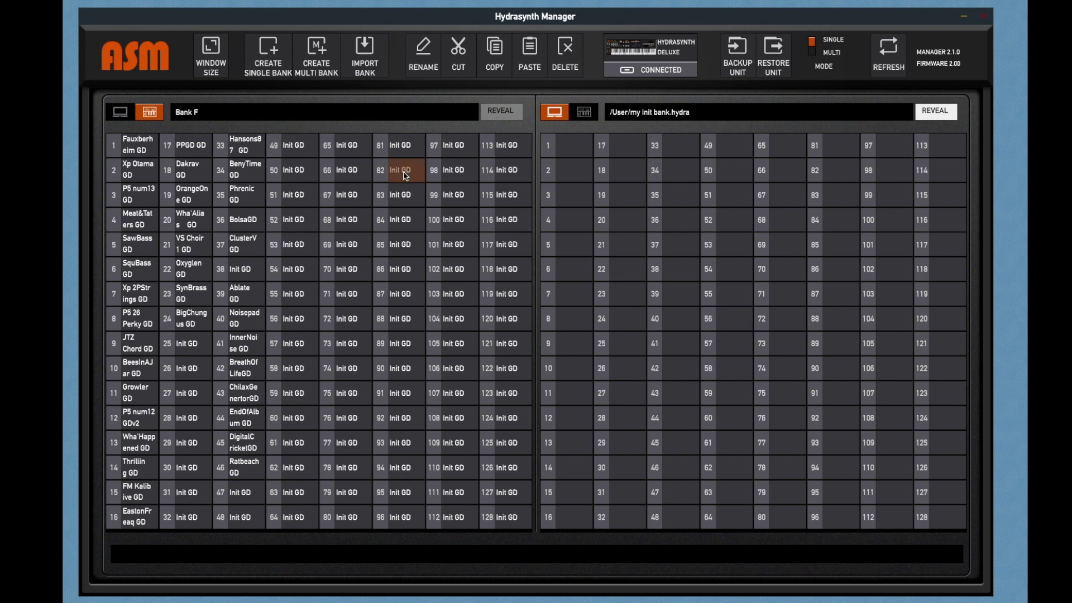
{"action": "left_click", "coordinate": [501, 50]}
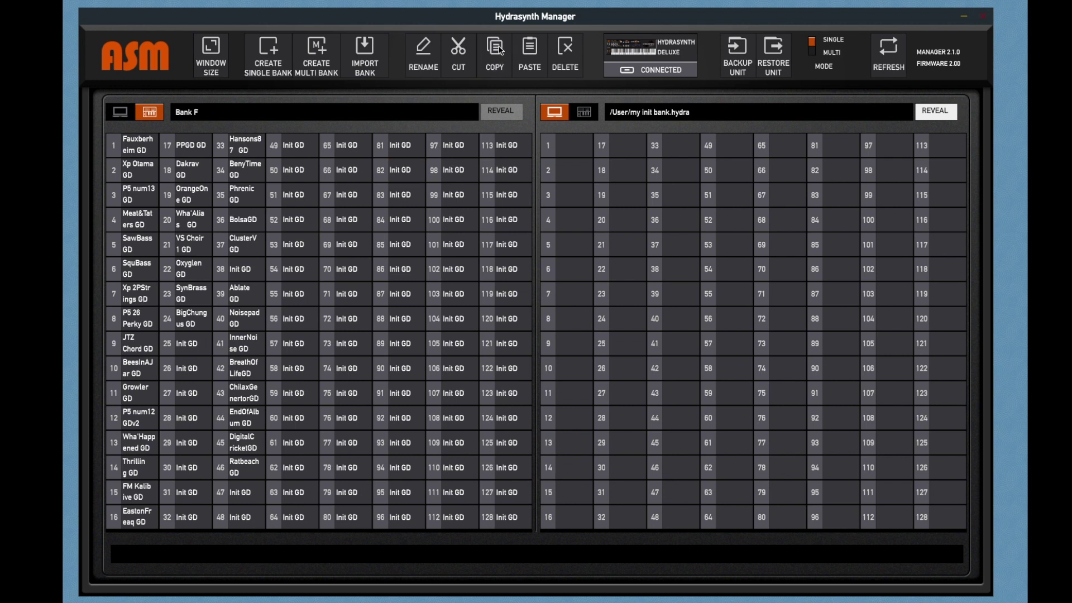
{"action": "left_click", "coordinate": [564, 149]}
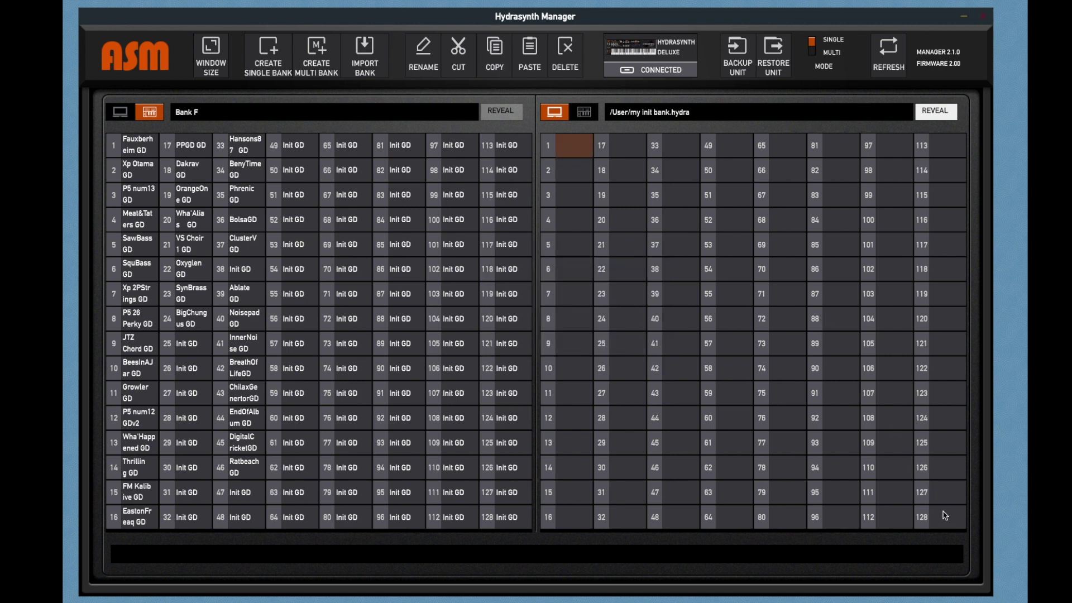
{"action": "left_click", "coordinate": [945, 517], "text": "shift"}
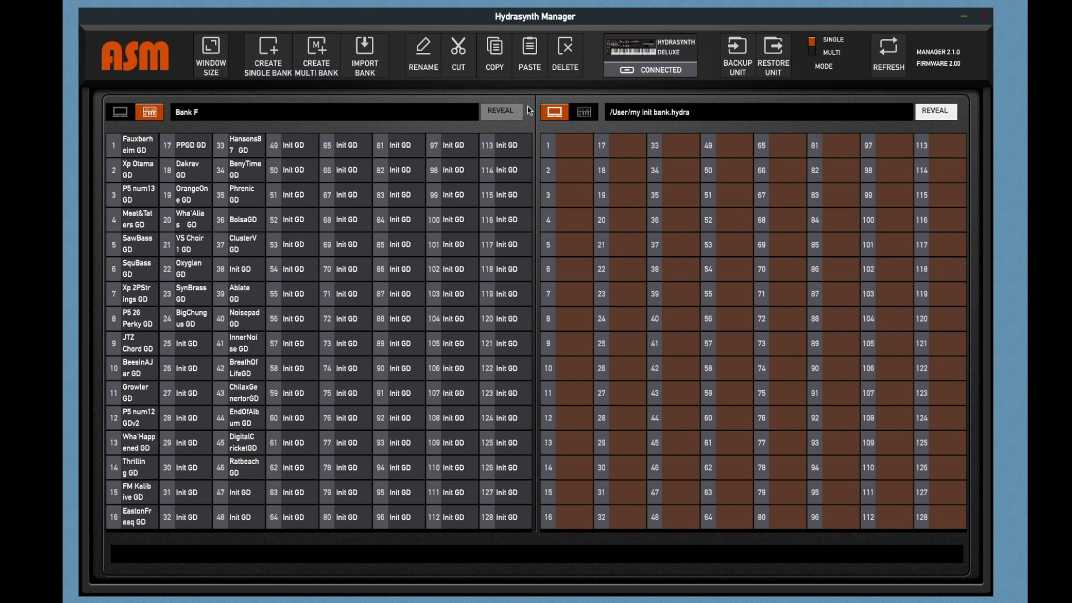
{"action": "left_click", "coordinate": [535, 46]}
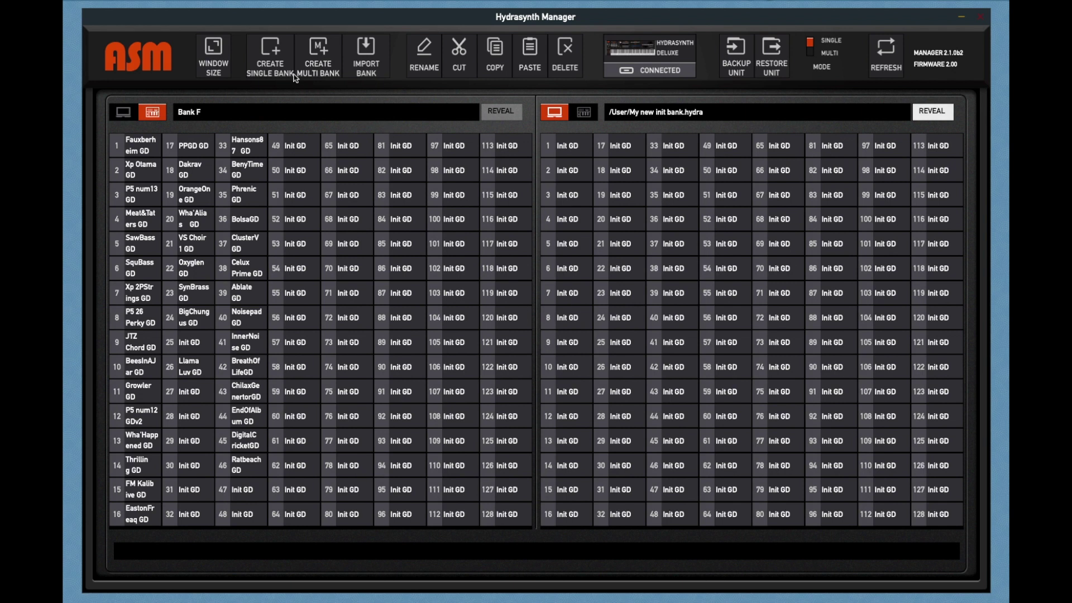
- Create a new single bank named 'Live Set'
{"action": "left_click", "coordinate": [271, 59]}
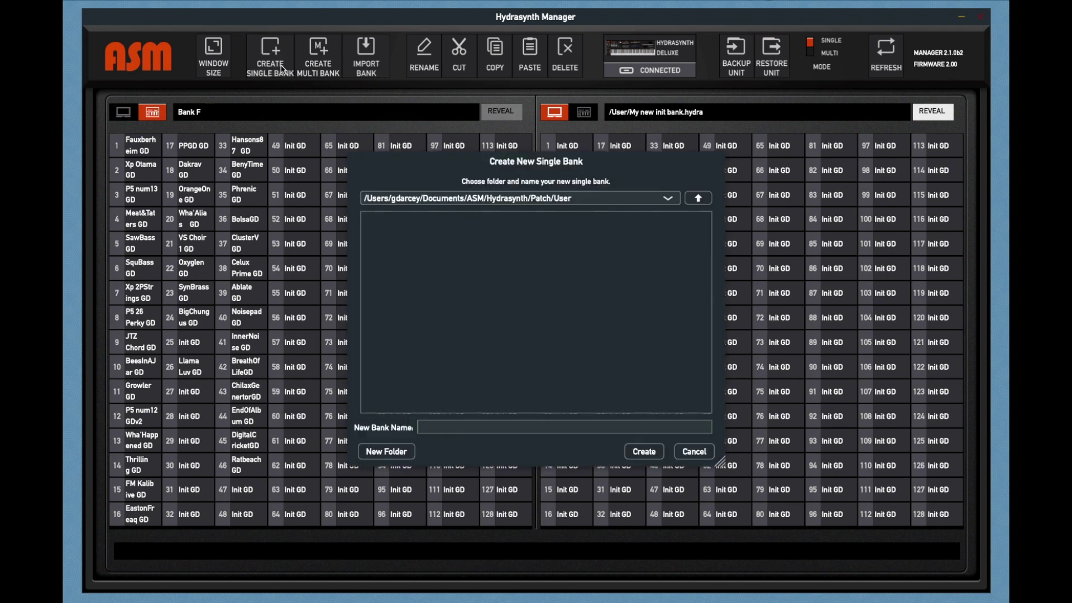
{"action": "left_click", "coordinate": [495, 428]}
{"action": "type", "text": "Li"}
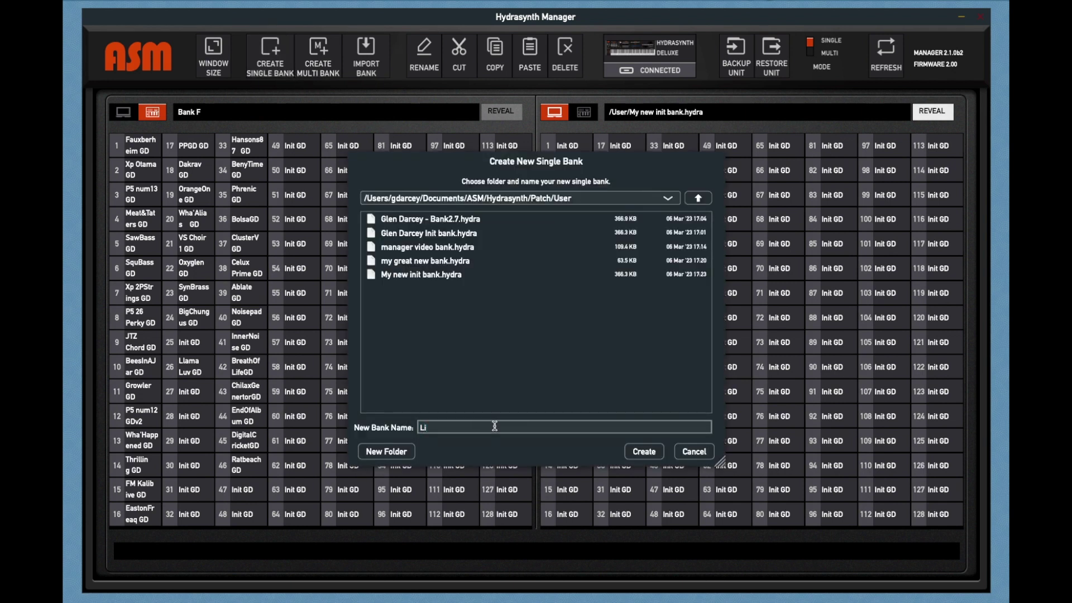
{"action": "type", "text": "ve Set"}
{"action": "key", "text": "Return"}
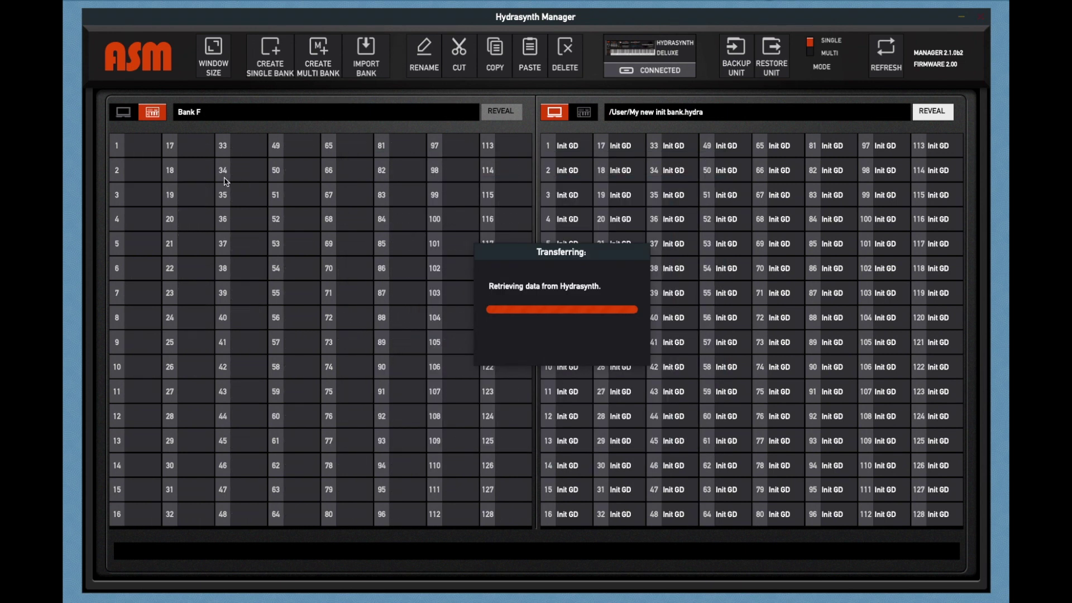
- Load Live Set.hydra in the left panel and show the synth's banks on the right
{"action": "left_click", "coordinate": [123, 114]}
{"action": "left_click", "coordinate": [206, 113]}
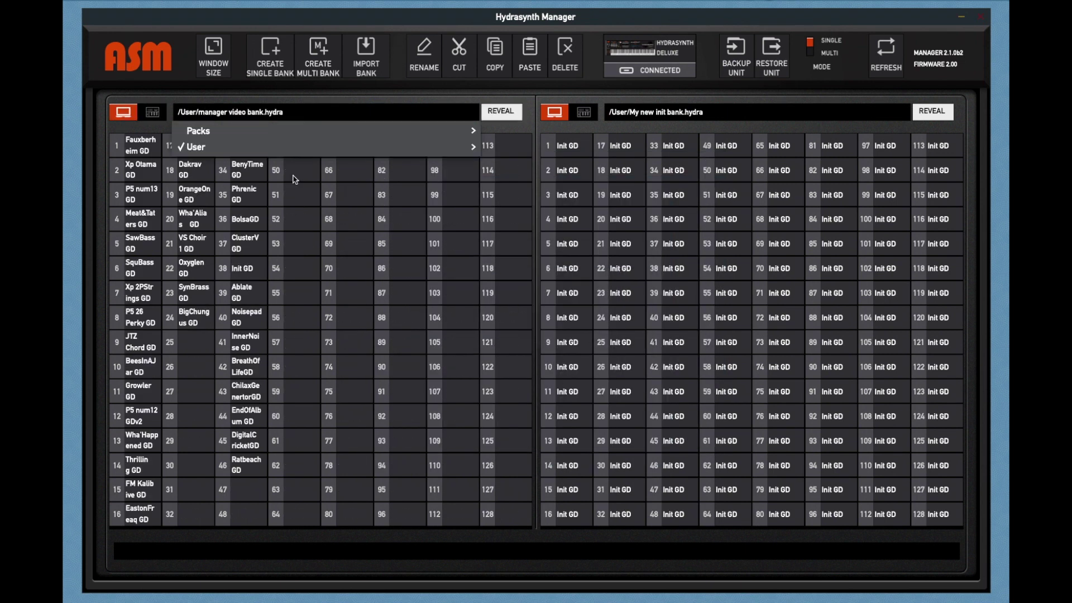
{"action": "mouse_move", "coordinate": [295, 147]}
{"action": "left_click", "coordinate": [507, 186]}
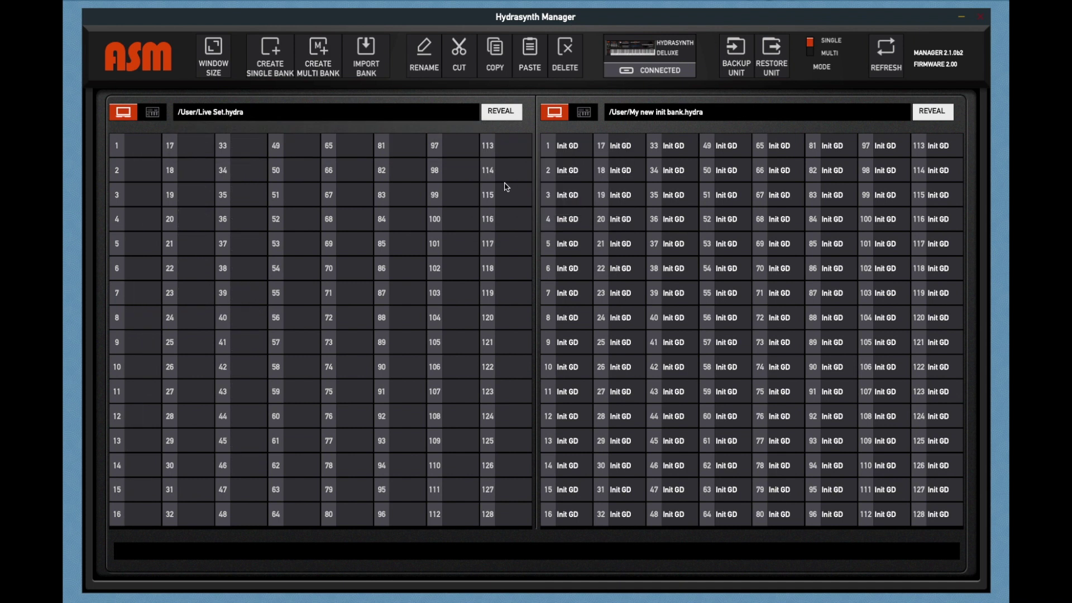
{"action": "left_click", "coordinate": [585, 113]}
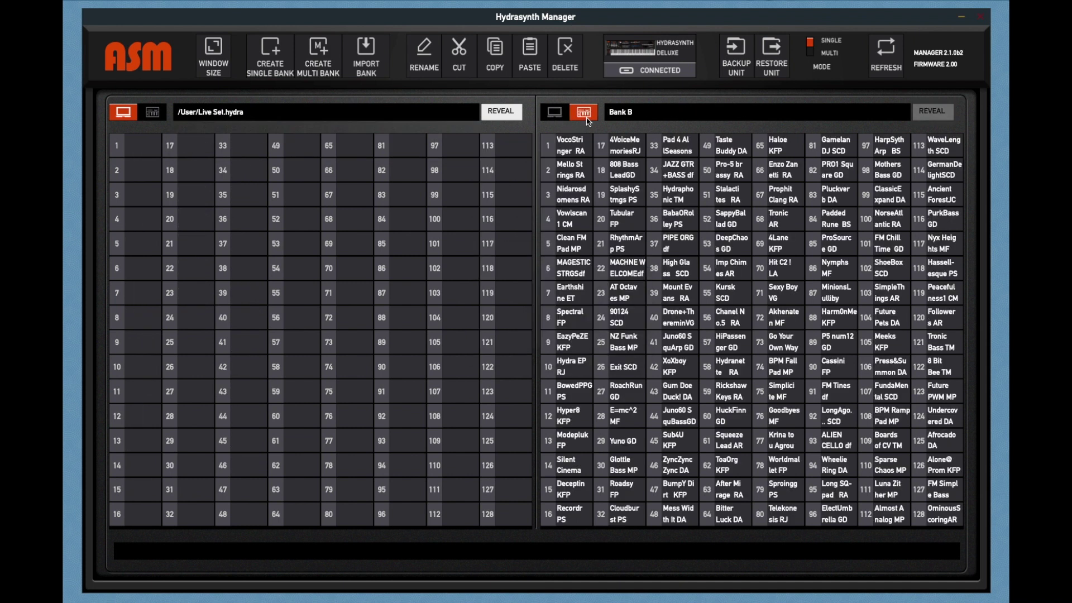
- From Bank F, copy Hansons87 GD, Phrenic GD, ClusterV GD, InnerNoise GD and ChilaxGenertorGD into Live Set slots 1–5
{"action": "left_click", "coordinate": [634, 112]}
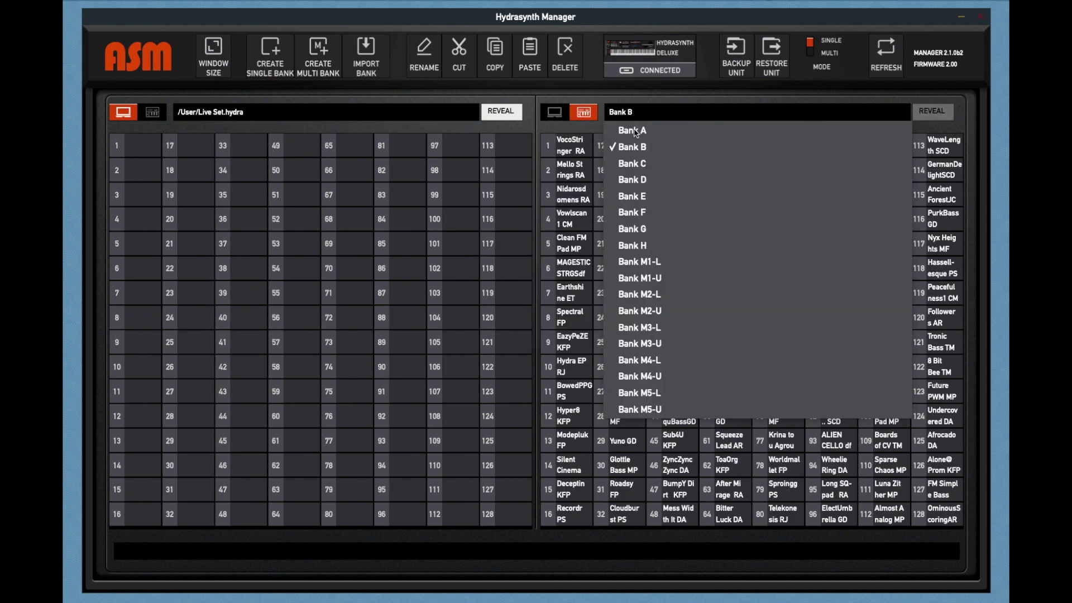
{"action": "left_click", "coordinate": [635, 214]}
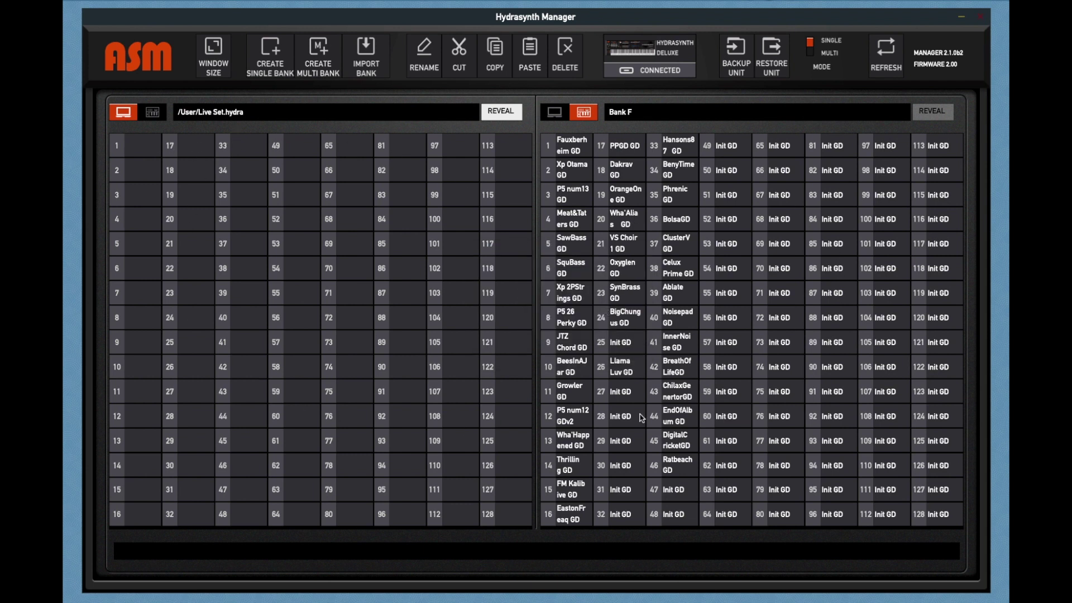
{"action": "left_click", "coordinate": [683, 151]}
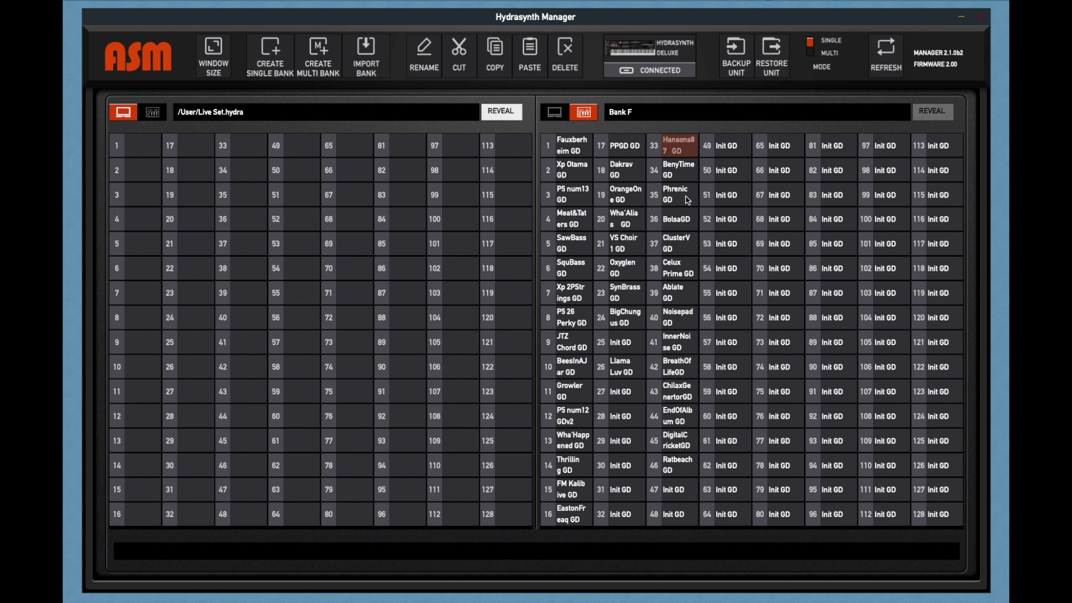
{"action": "left_click", "coordinate": [687, 201], "text": "ctrl"}
{"action": "left_click", "coordinate": [684, 253], "text": "ctrl"}
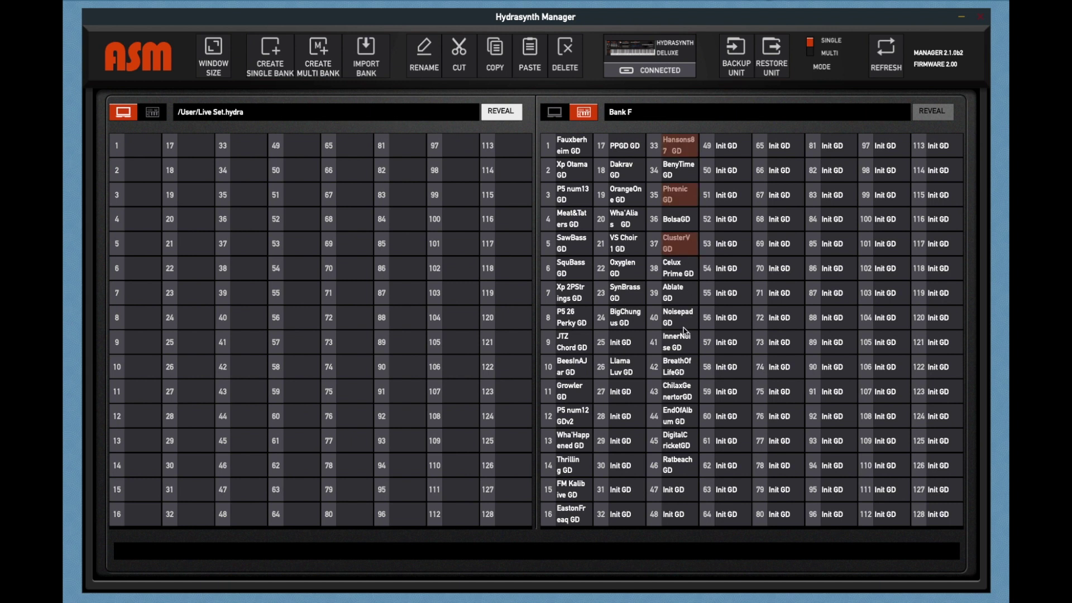
{"action": "left_click", "coordinate": [675, 349], "text": "ctrl"}
{"action": "left_click", "coordinate": [678, 398], "text": "ctrl"}
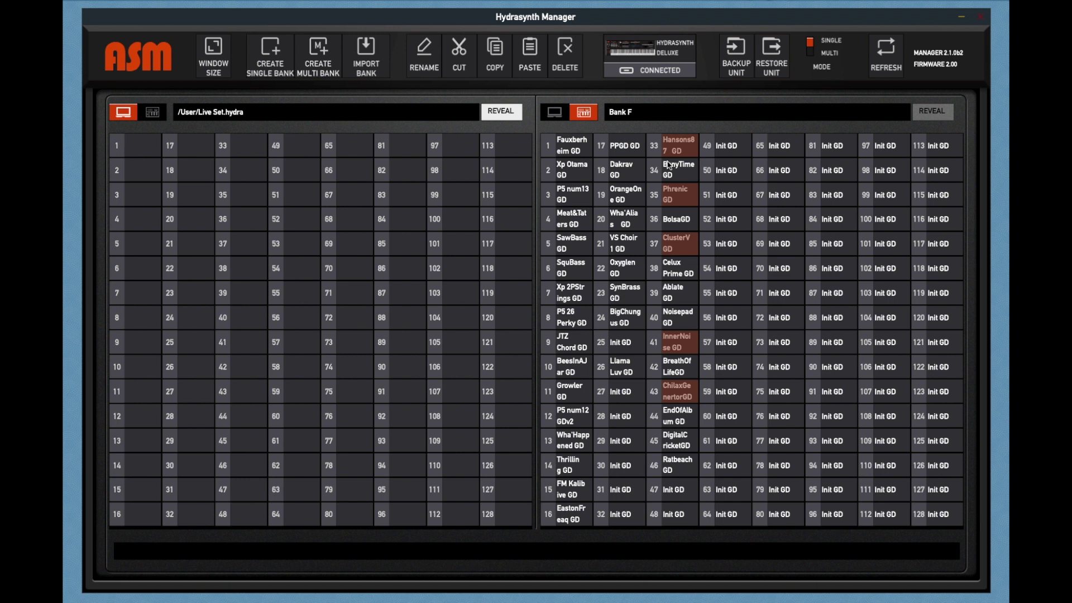
{"action": "left_click_drag", "start_coordinate": [675, 150], "coordinate": [144, 144]}
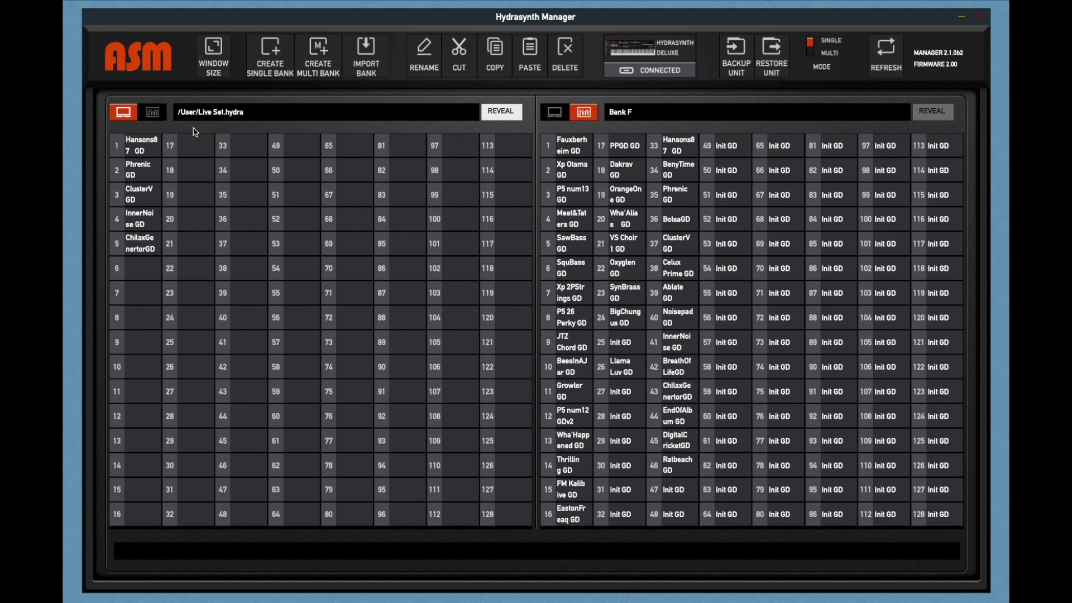
- Copy Meat&Taters GD, Xp 2PStrings GD, P5 num12 GDv2, BigChungus GD and PPGD GD into slots 6–10
{"action": "left_click", "coordinate": [572, 219]}
{"action": "left_click", "coordinate": [571, 293], "text": "ctrl"}
{"action": "left_click", "coordinate": [572, 428], "text": "ctrl"}
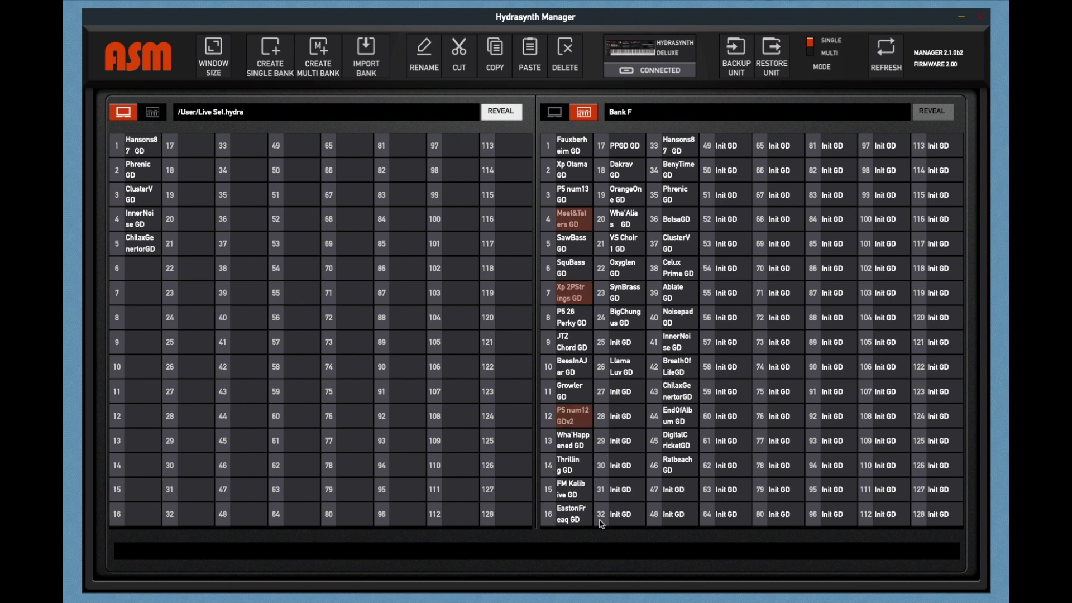
{"action": "left_click", "coordinate": [625, 324], "text": "ctrl"}
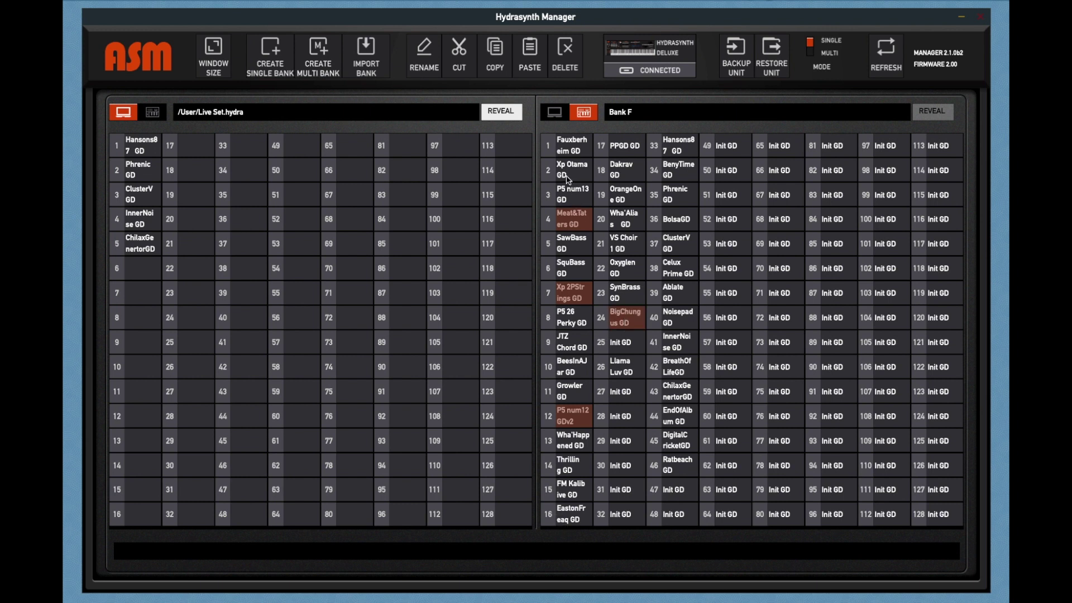
{"action": "left_click", "coordinate": [629, 151]}
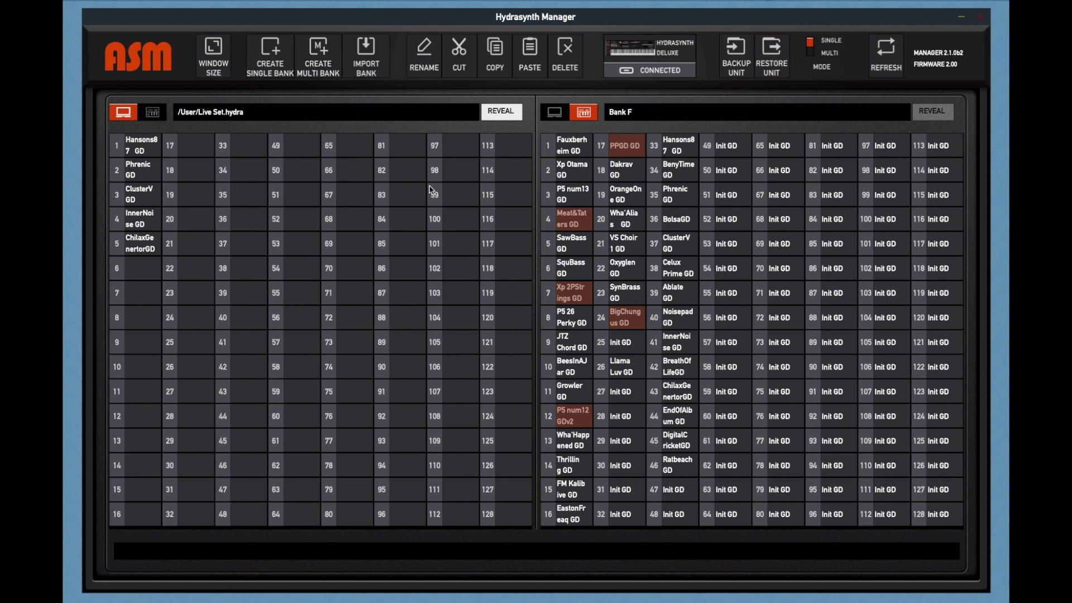
{"action": "left_click_drag", "start_coordinate": [431, 190], "coordinate": [144, 270]}
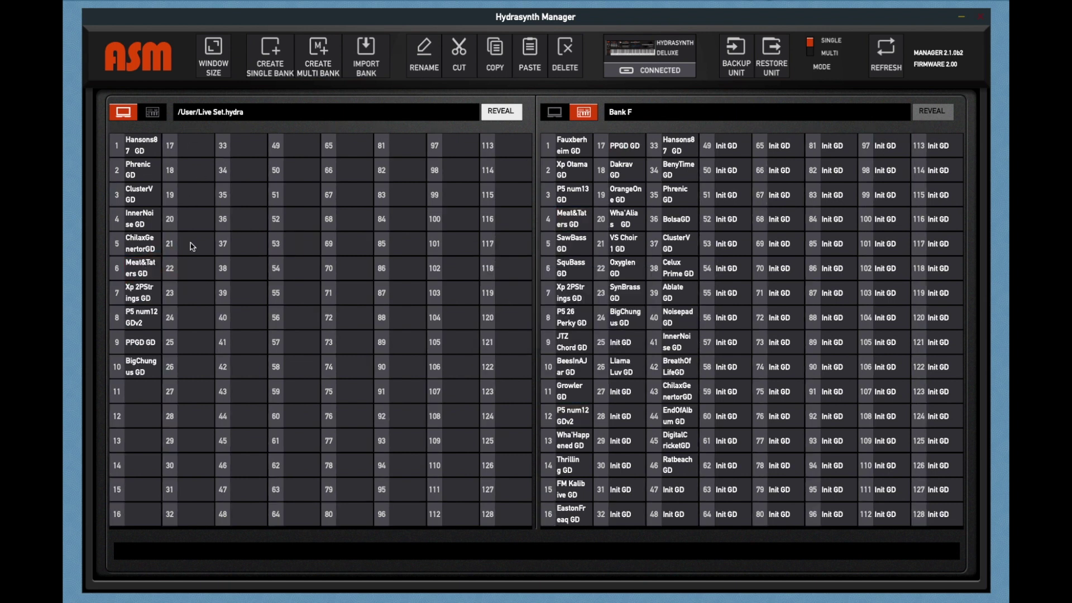
- Move Live Set slots 5–7 to the top, then put PPGD GD in slot 6 and BigChungus GD in slot 7
{"action": "left_click", "coordinate": [138, 249]}
{"action": "left_click", "coordinate": [141, 300], "text": "shift"}
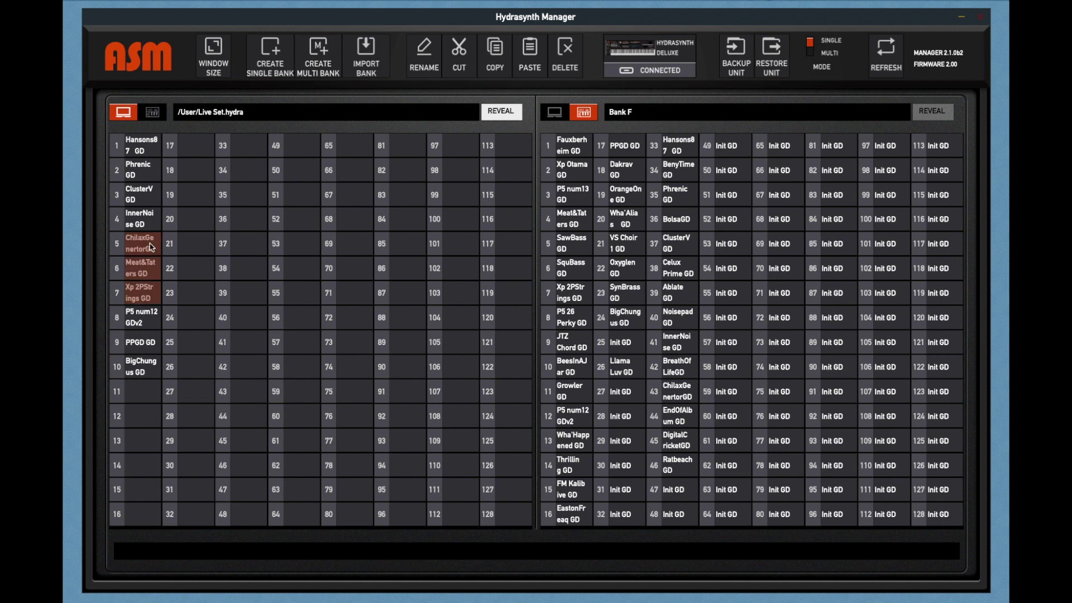
{"action": "left_click_drag", "start_coordinate": [153, 248], "coordinate": [149, 149]}
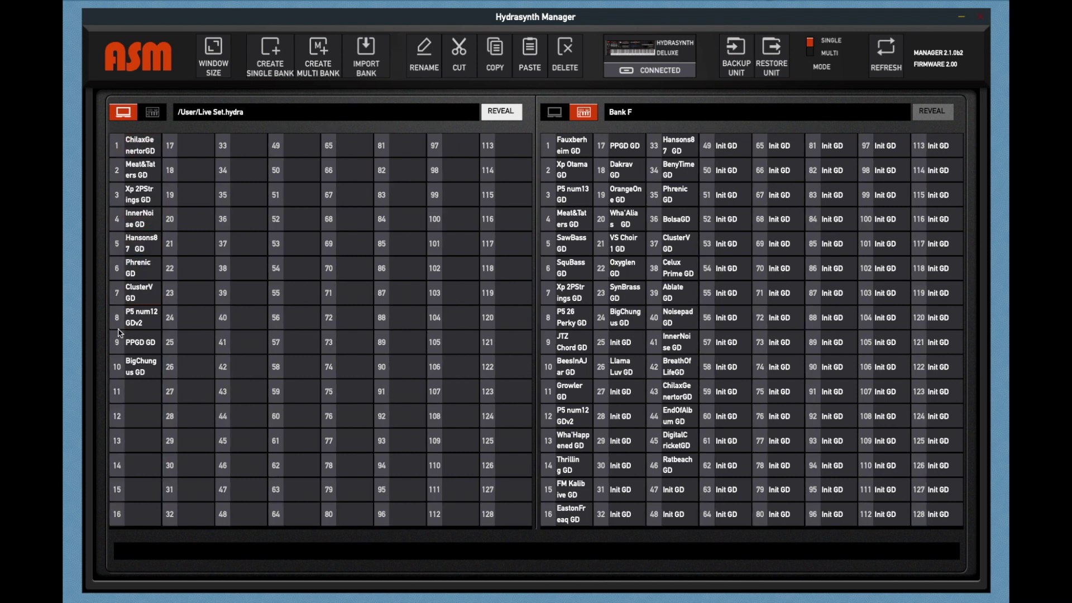
{"action": "left_click_drag", "start_coordinate": [141, 335], "coordinate": [141, 268]}
{"action": "left_click_drag", "start_coordinate": [143, 366], "coordinate": [146, 292]}
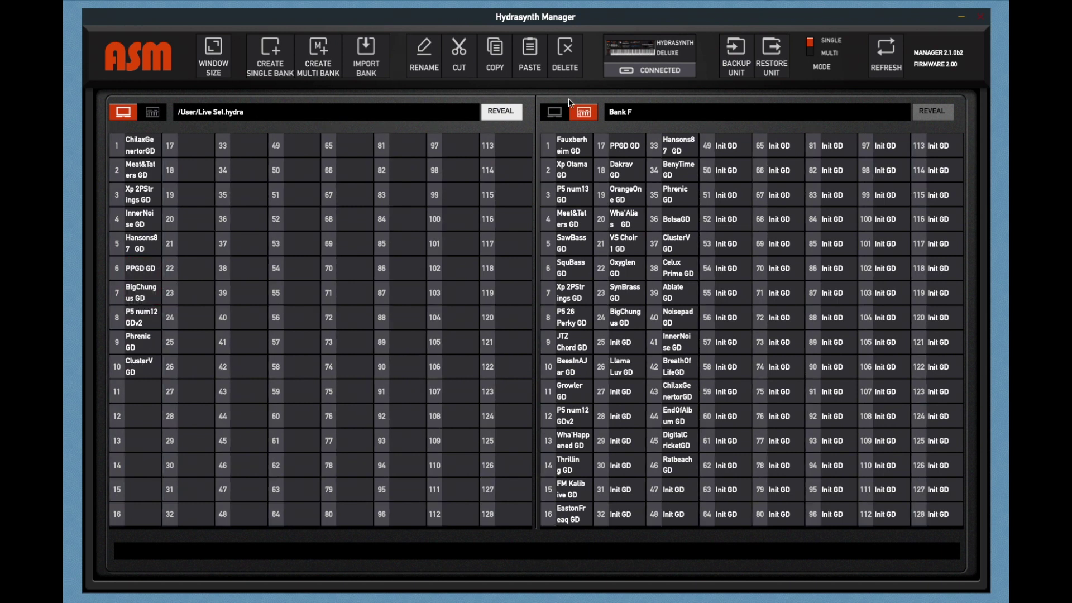
- Copy all ten Live Set patches into Bank A slots 1–10, then move InnerNoise GD to Live Set slot 5
{"action": "left_click", "coordinate": [650, 112]}
{"action": "left_click", "coordinate": [648, 133]}
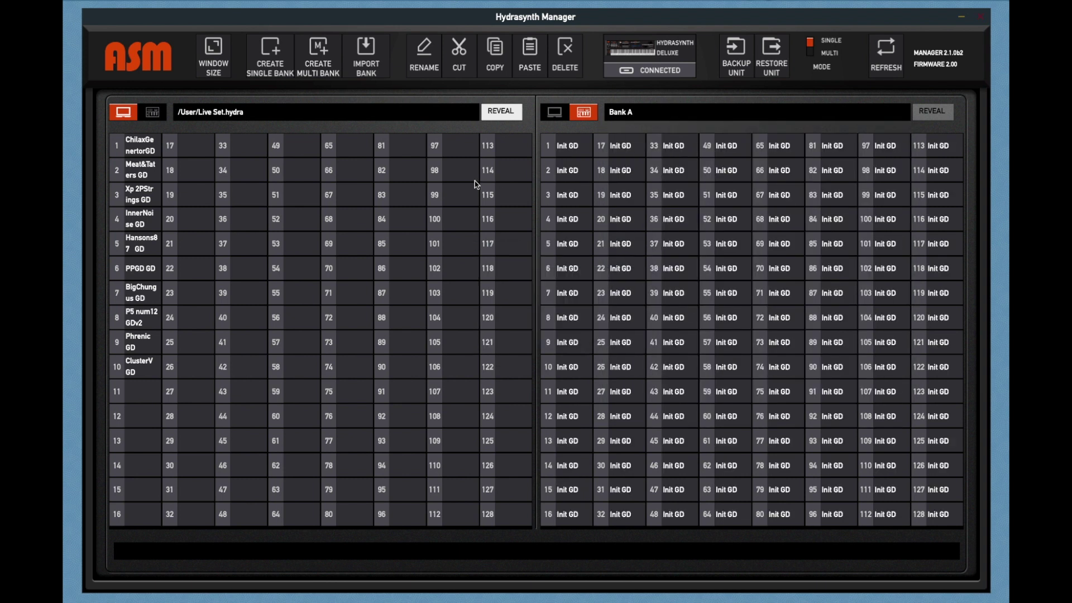
{"action": "left_click", "coordinate": [138, 144]}
{"action": "key", "text": "ctrl+a"}
{"action": "left_click_drag", "start_coordinate": [151, 150], "coordinate": [581, 151]}
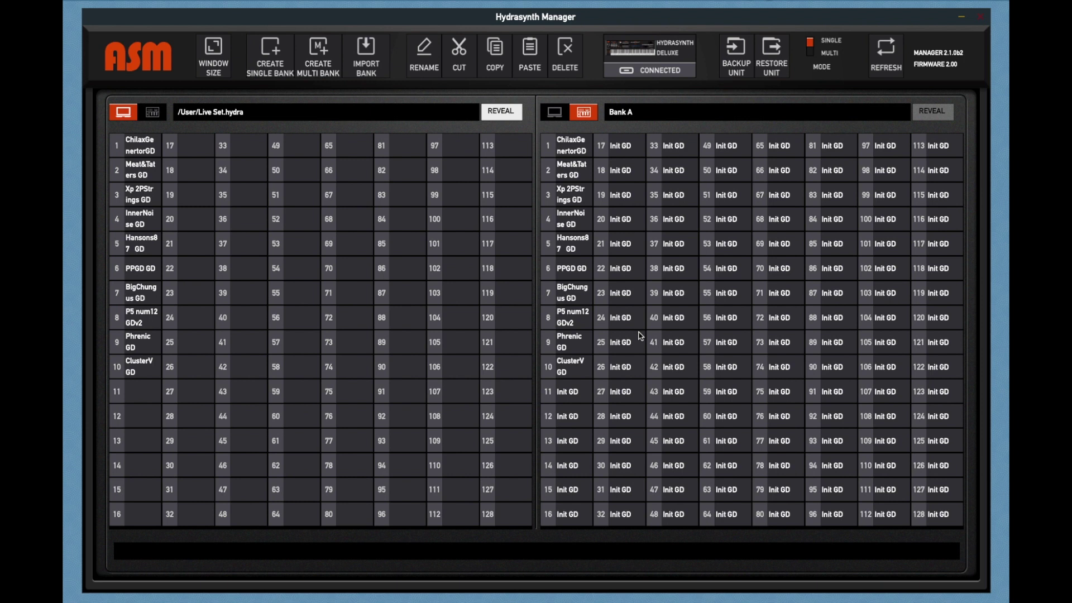
{"action": "left_click_drag", "start_coordinate": [147, 217], "coordinate": [150, 269]}
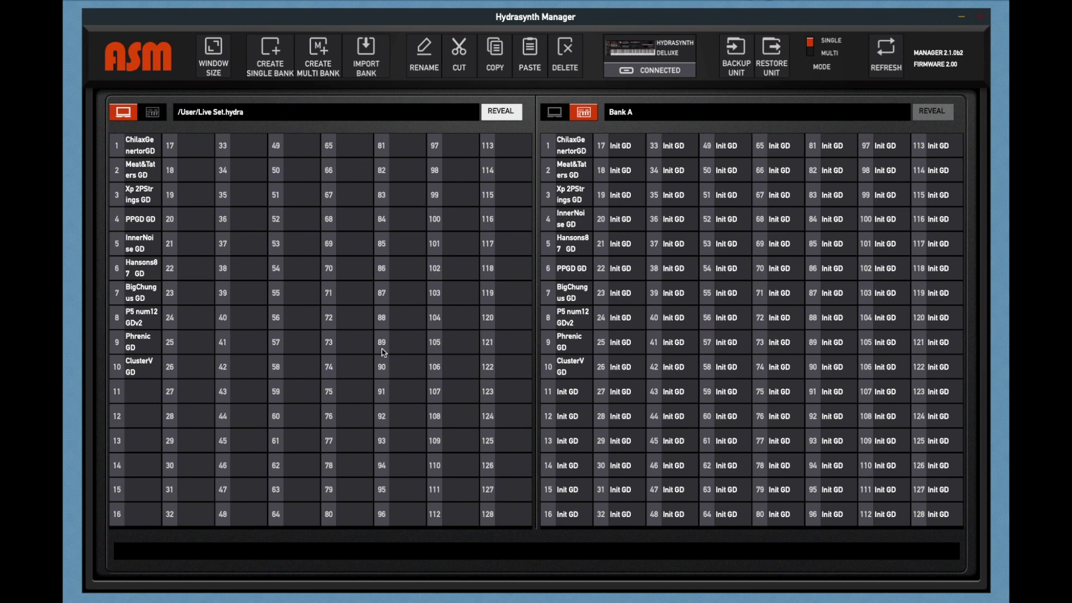